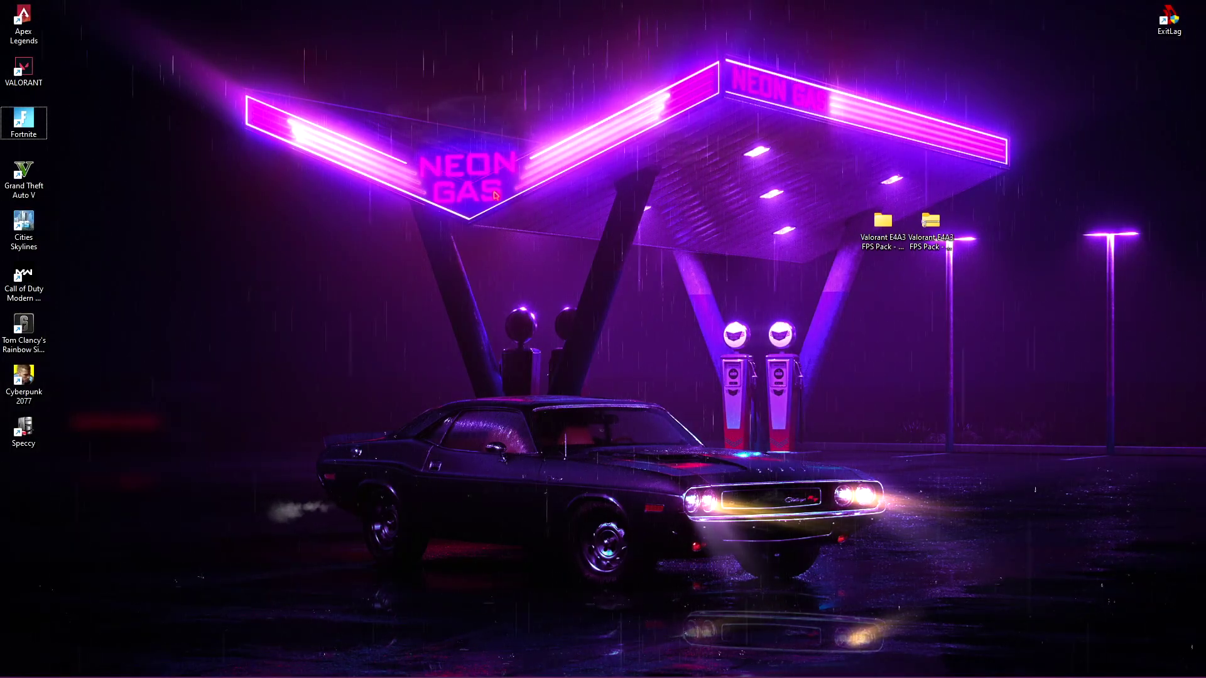
- Open System Protection via 'create' search and select the Local Disk (C:) drive
key("super")
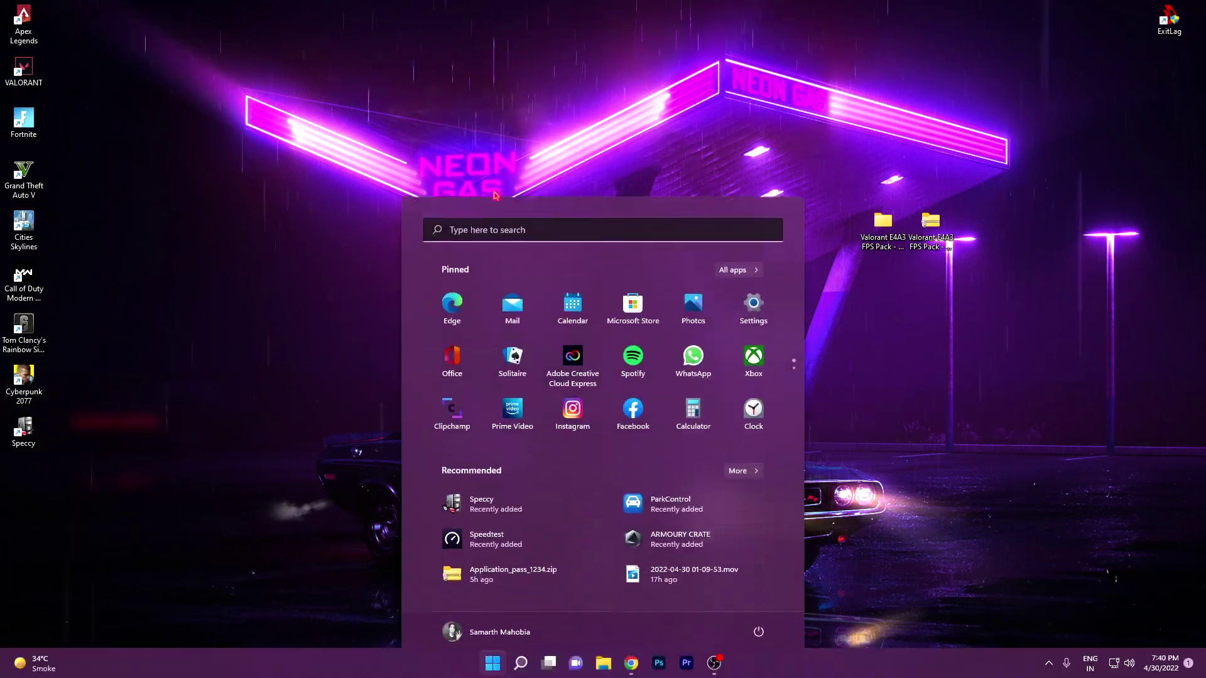
type("create")
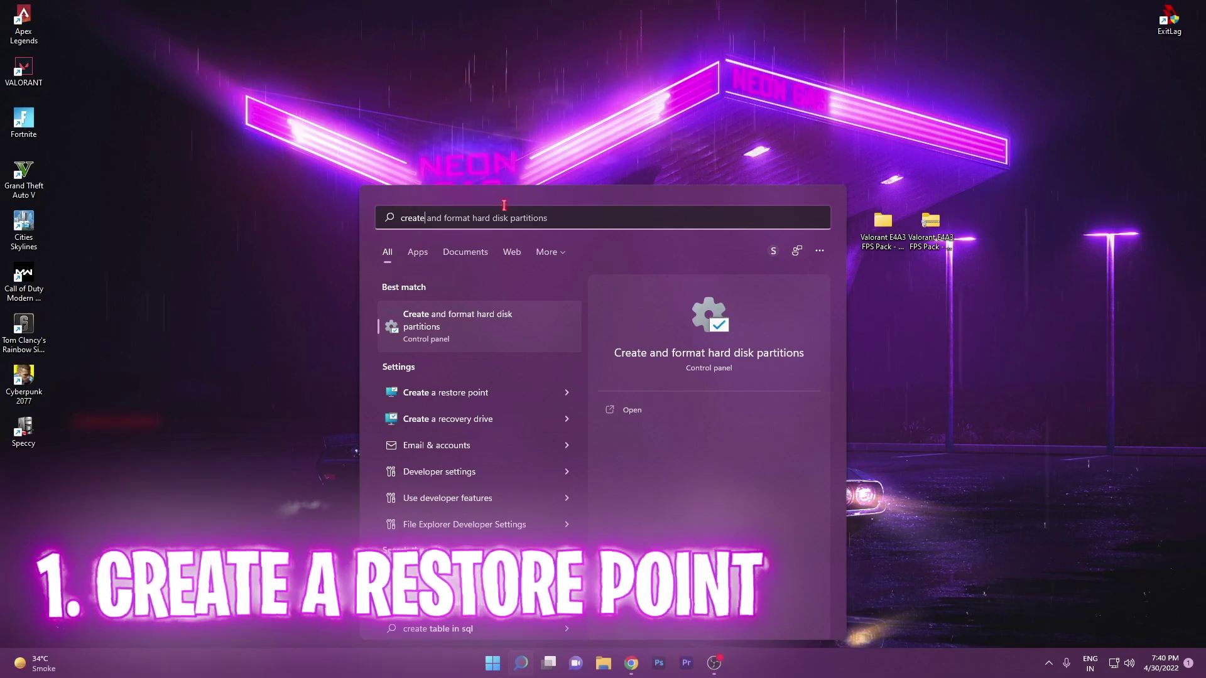
left_click(471, 393)
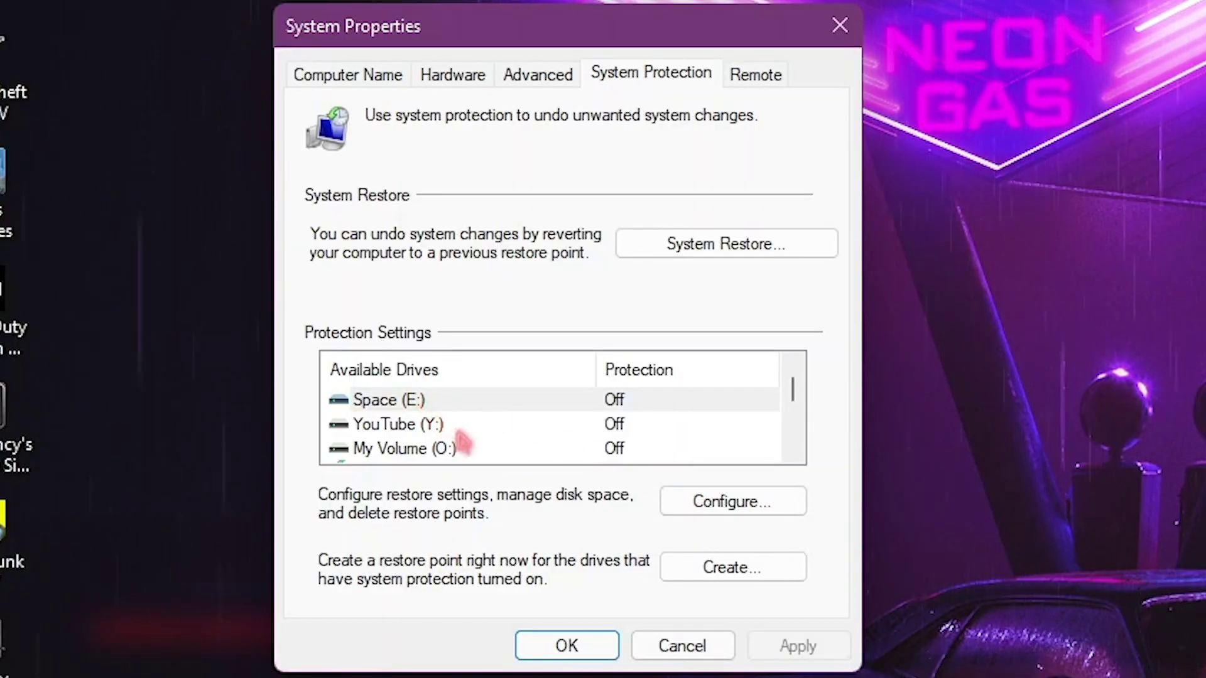
scroll(461, 445, "down", 1)
left_click(461, 451)
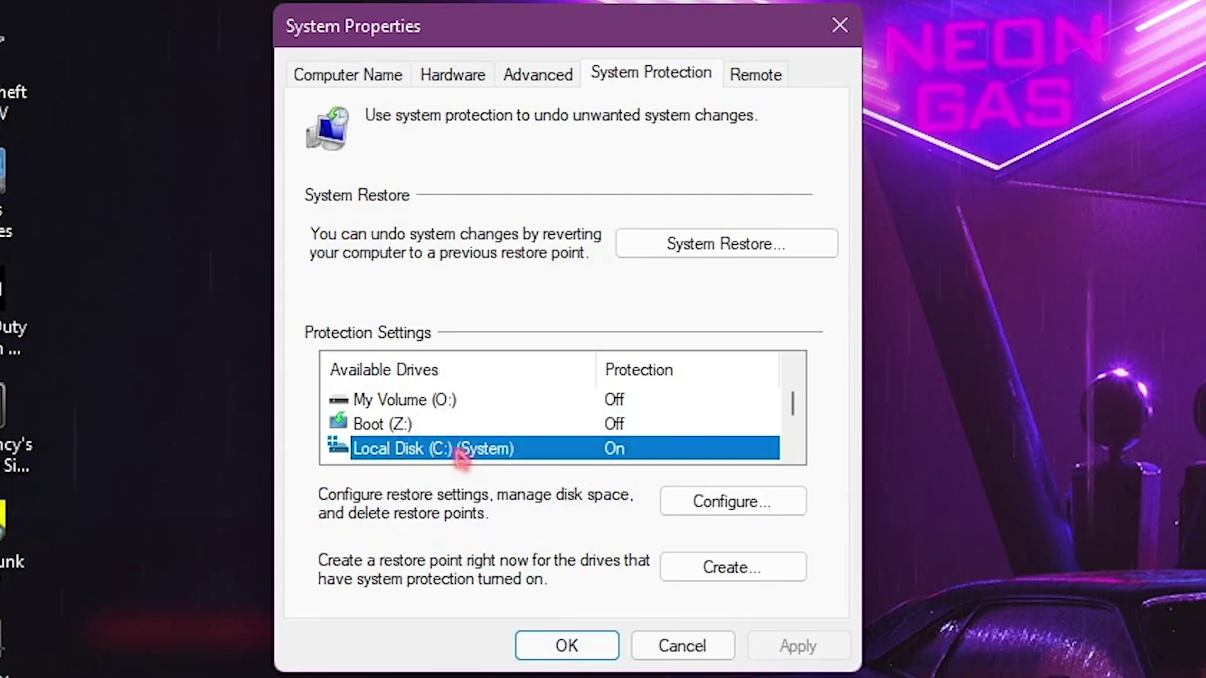
left_click(735, 502)
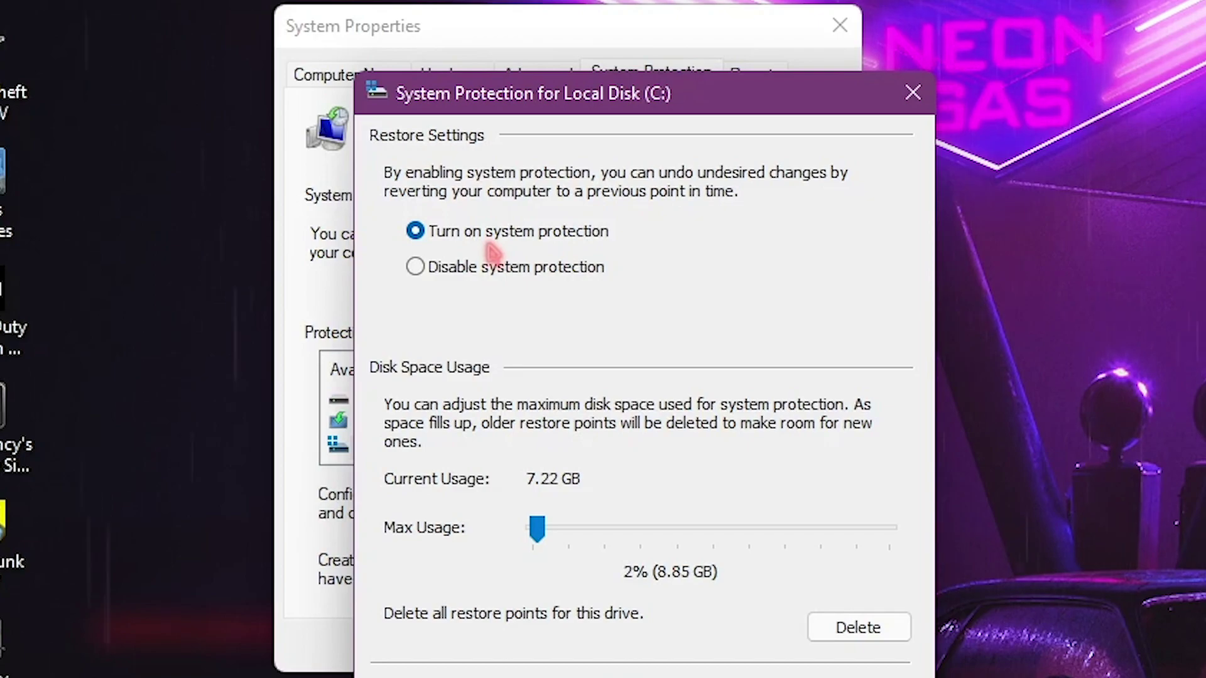
key("Escape")
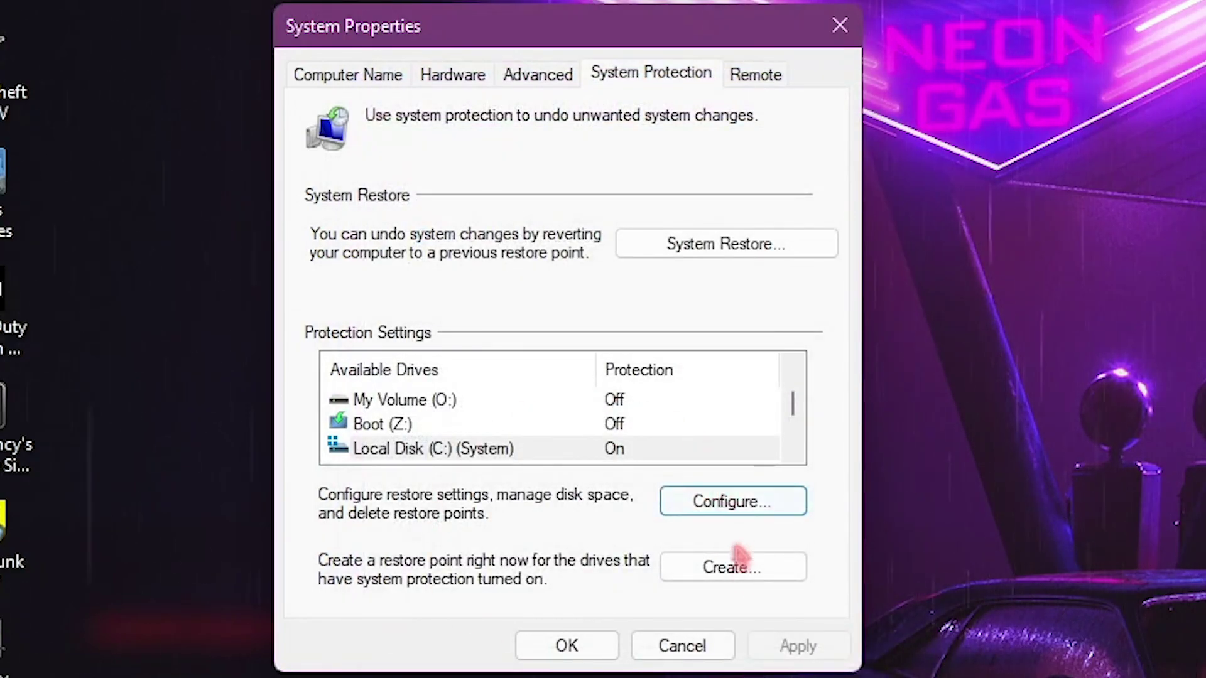
- Create a restore point named 'Valorant FPS', then close System Properties
left_click(741, 559)
type("Val")
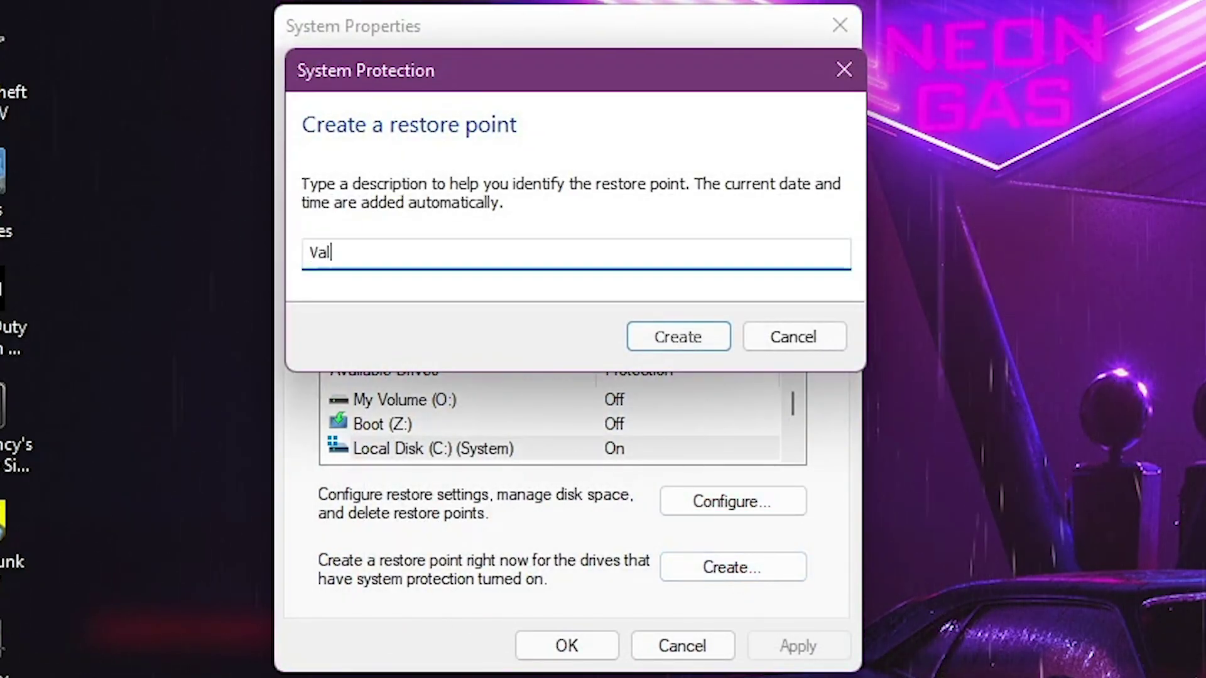
type("orant FPD")
key("BackSpace")
type("S")
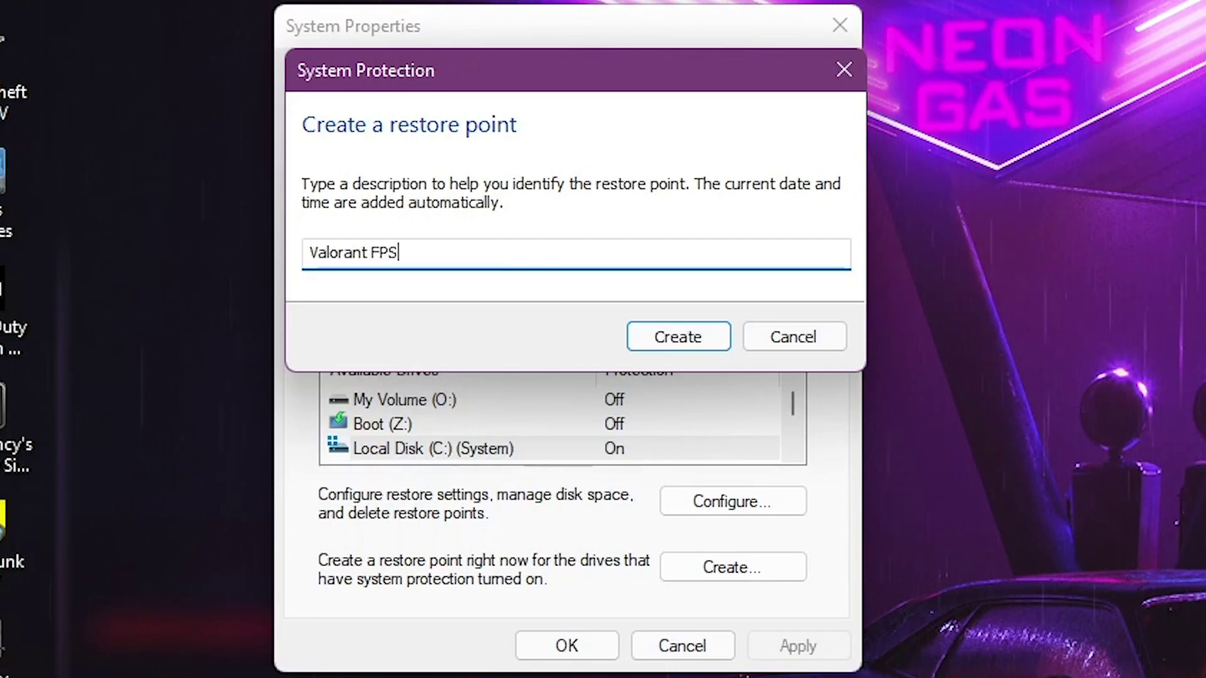
left_click(651, 336)
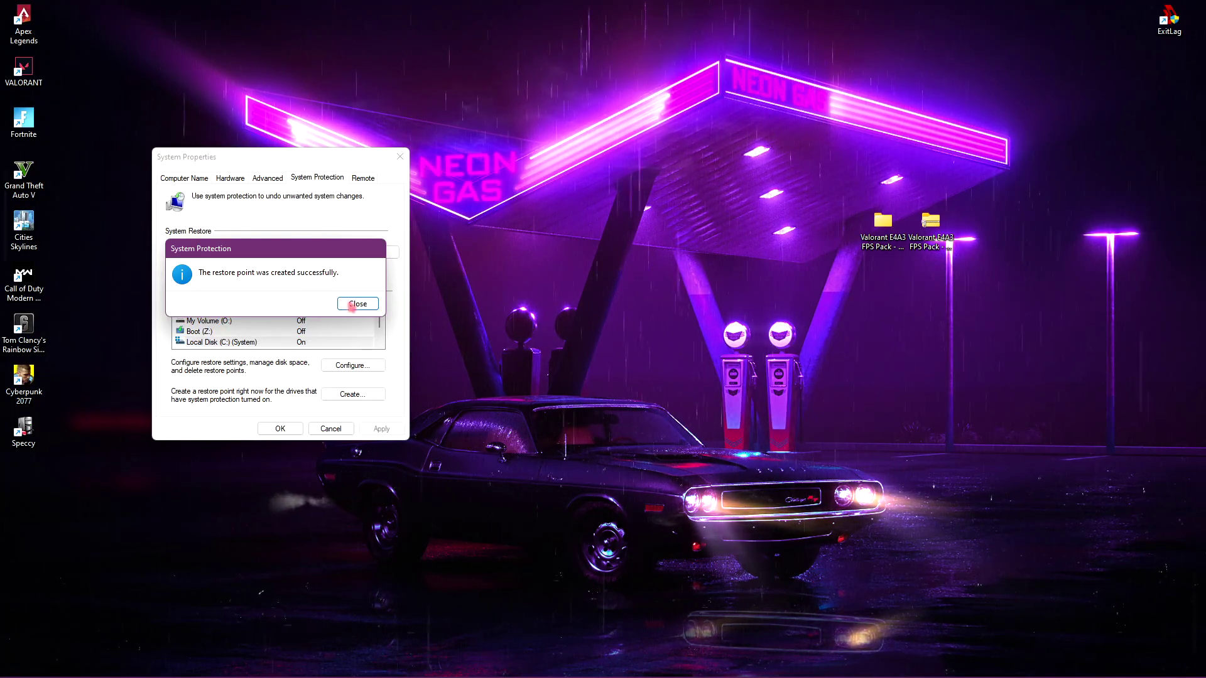
left_click(352, 306)
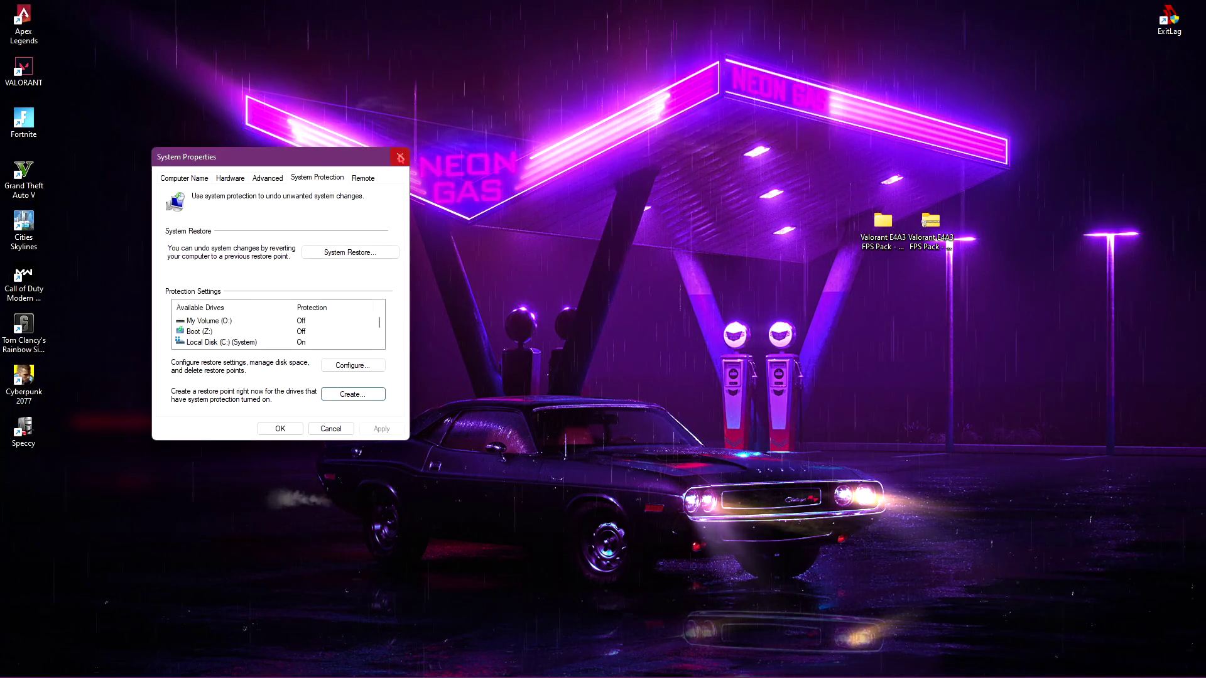
left_click(400, 158)
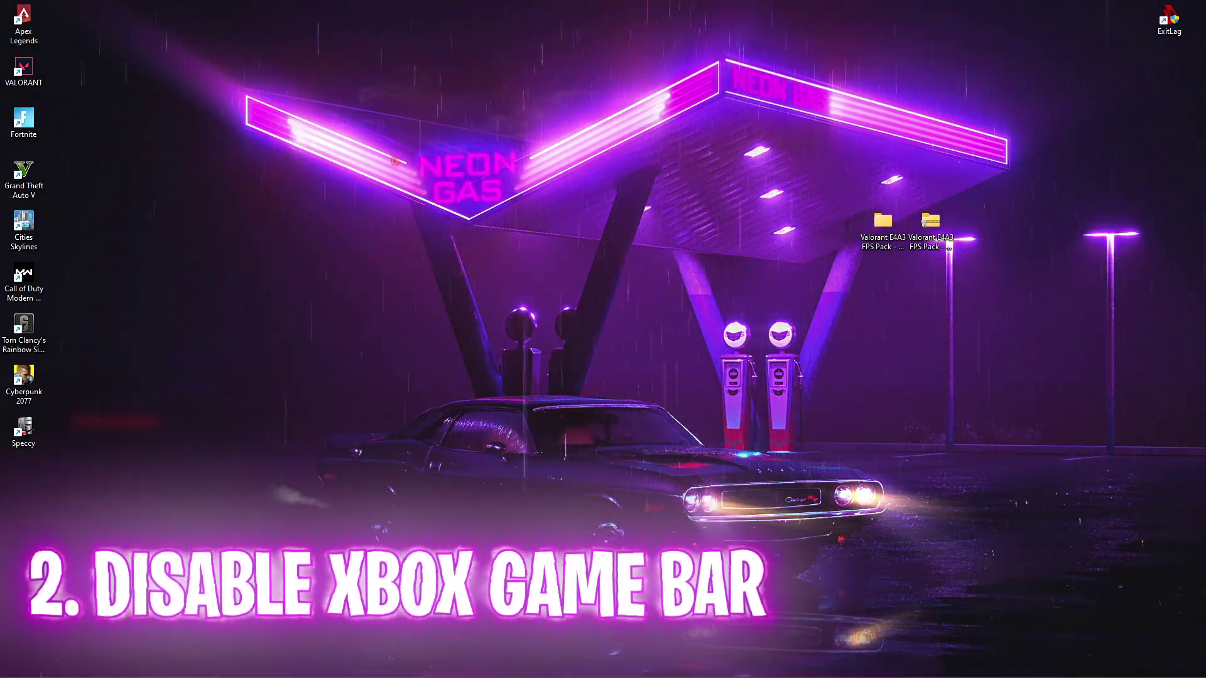
- Search 'xbox' from Start and open the Enable Xbox Game Bar settings
key("super")
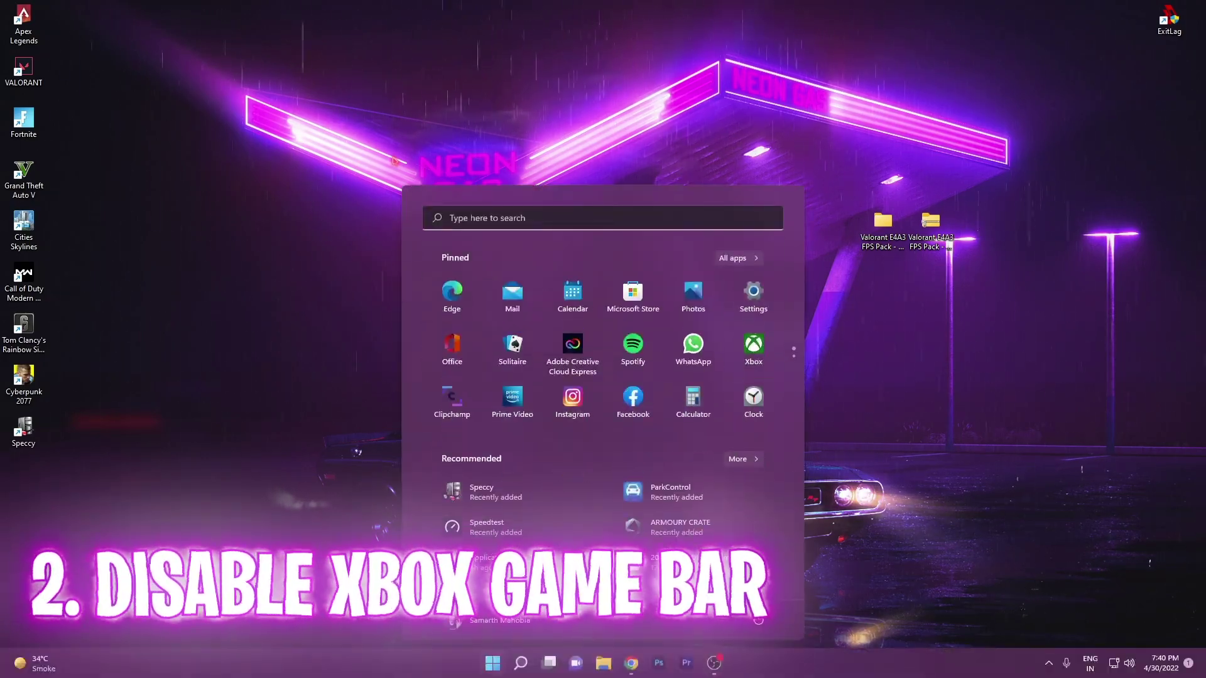
type("xbox")
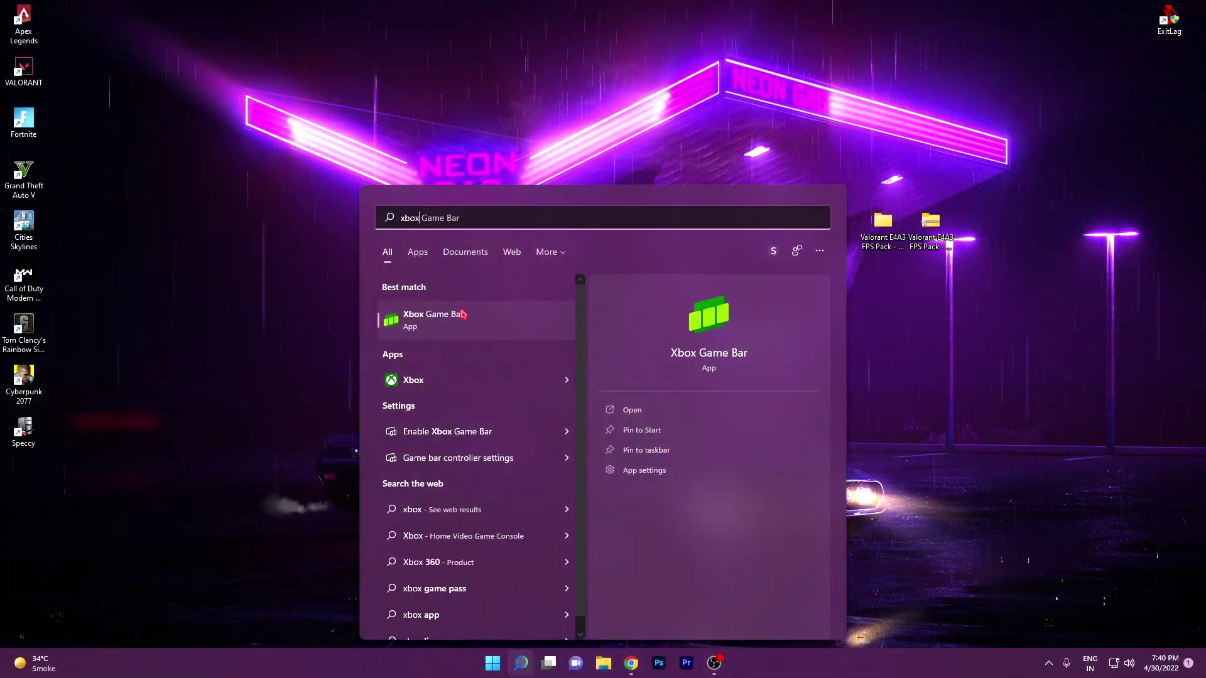
left_click(461, 438)
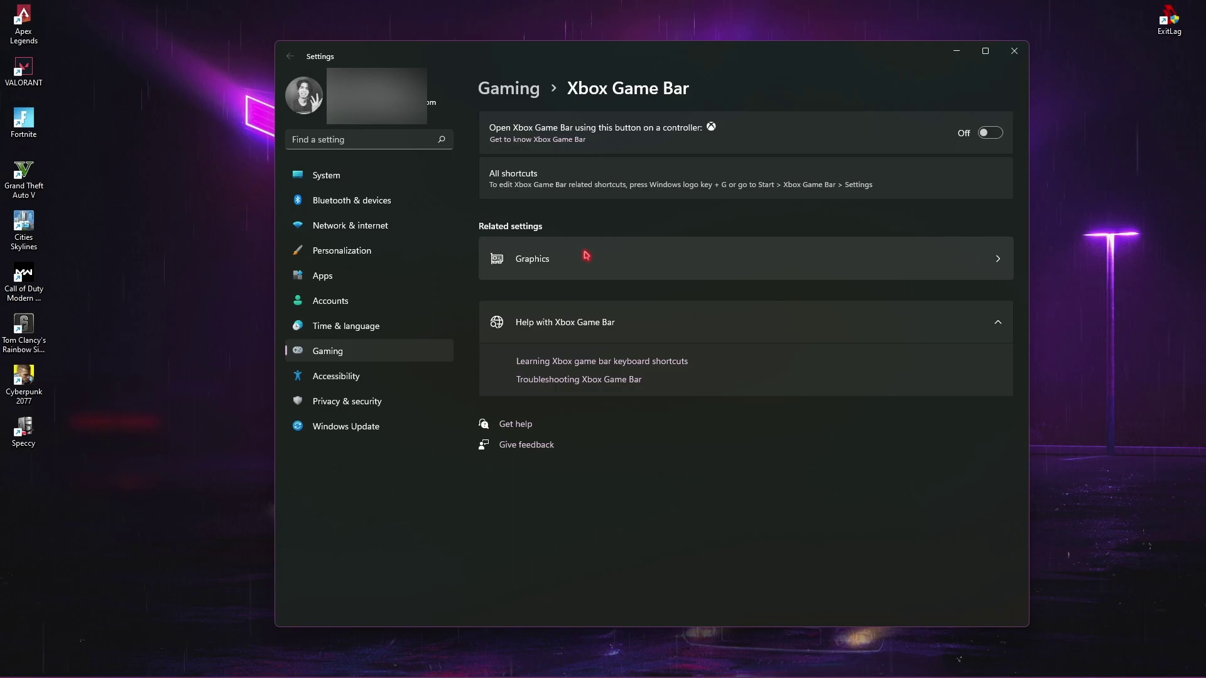
- Add C:\Riot Games\VALORANT\live\VALORANT.exe to the Graphics app list
left_click(587, 256)
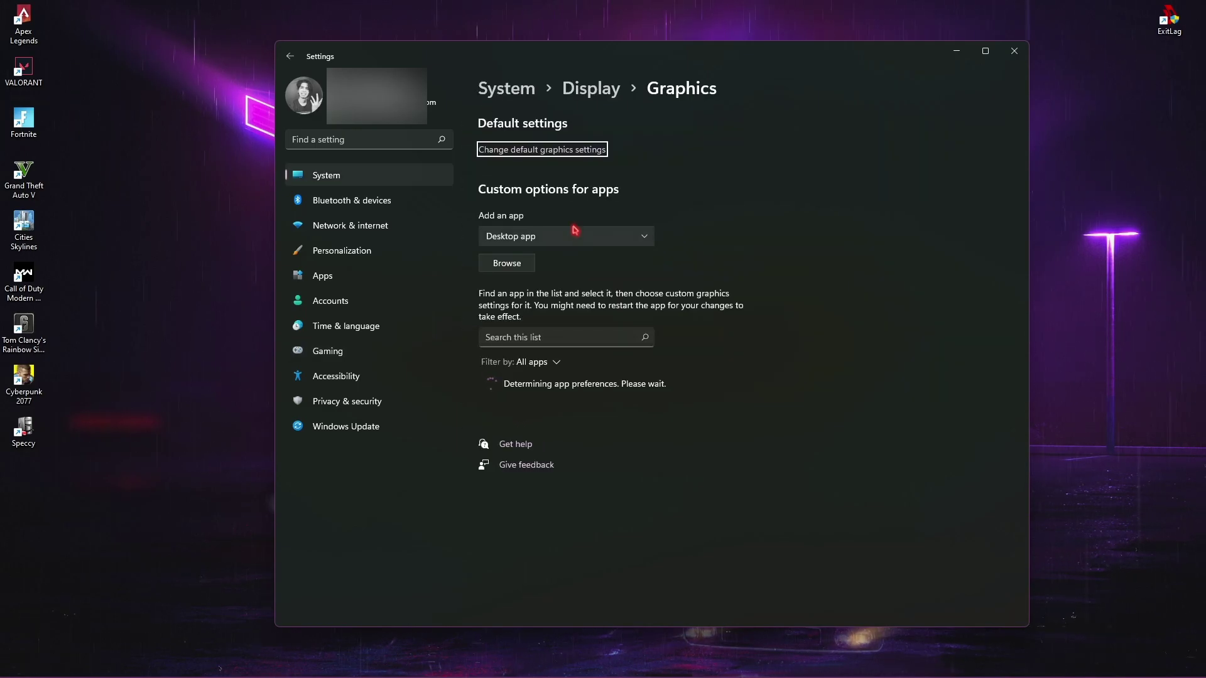
left_click(512, 266)
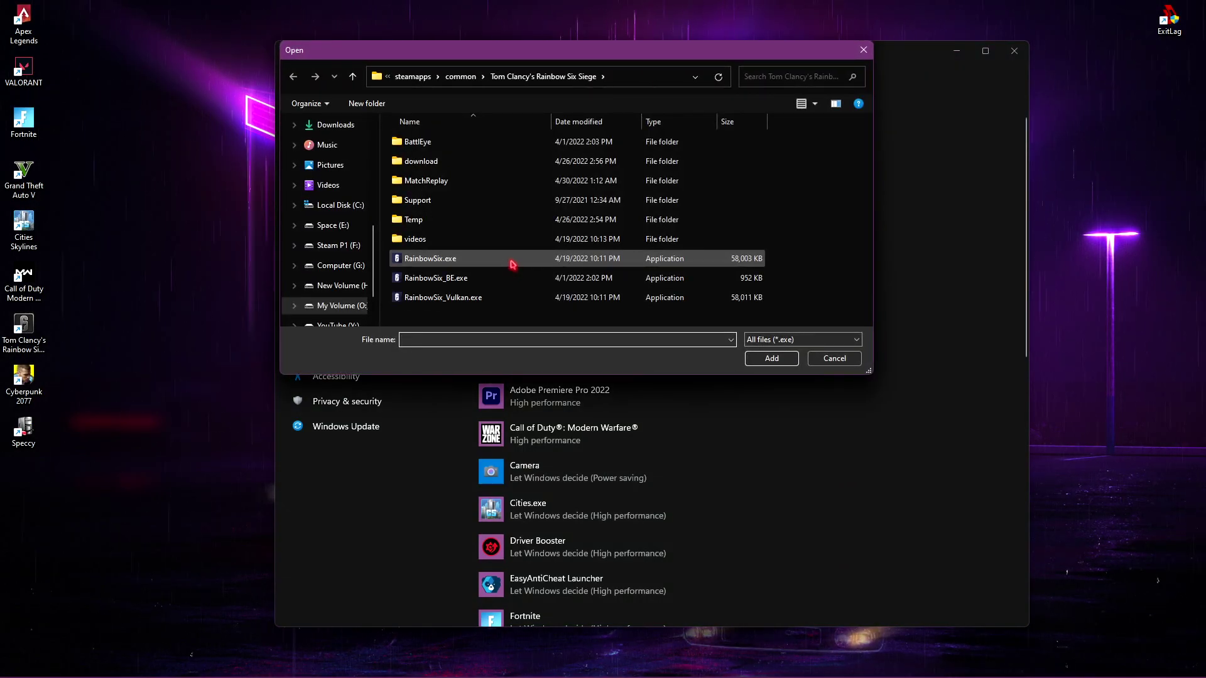
left_click(862, 54)
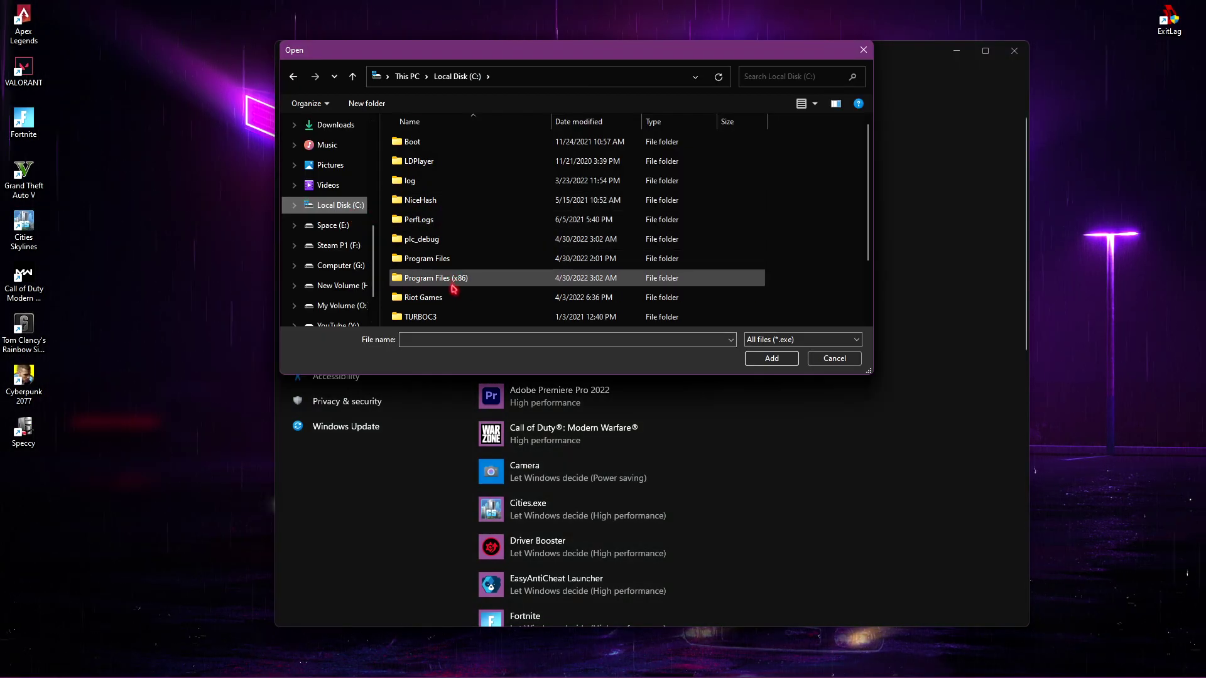
double_click(451, 301)
double_click(420, 161)
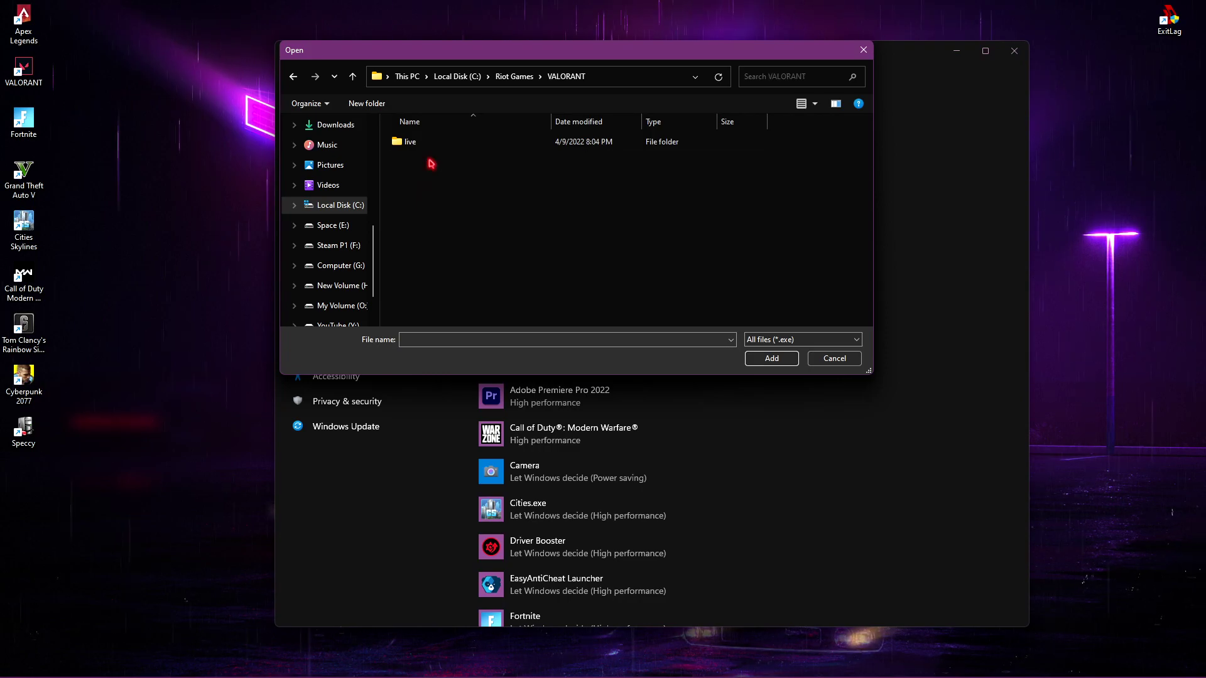
double_click(427, 143)
left_click(425, 183)
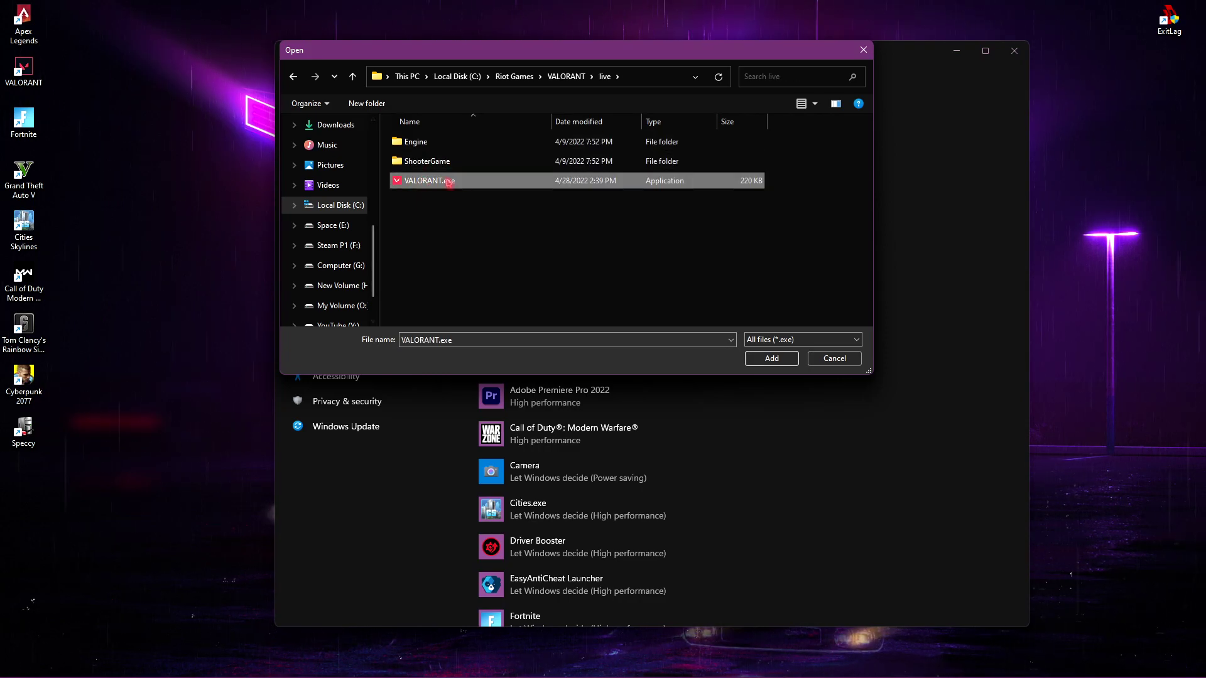
left_click(772, 358)
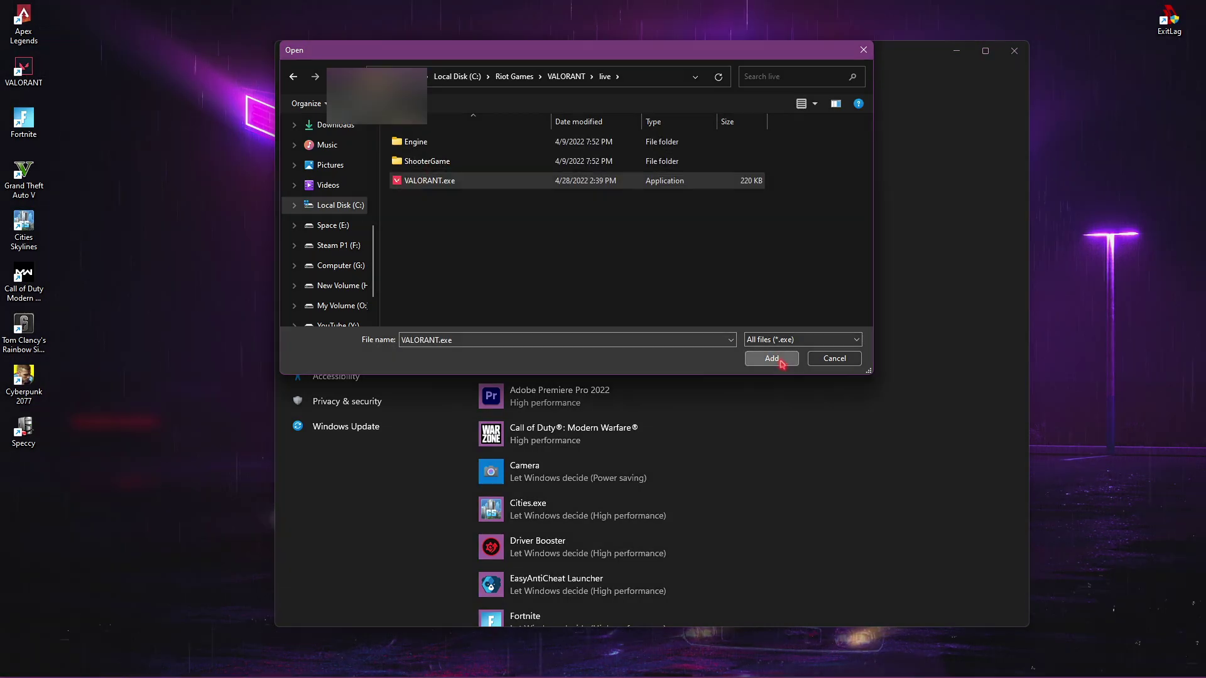
- Set VALORANT's graphics preference to High performance and close Settings
left_click(656, 485)
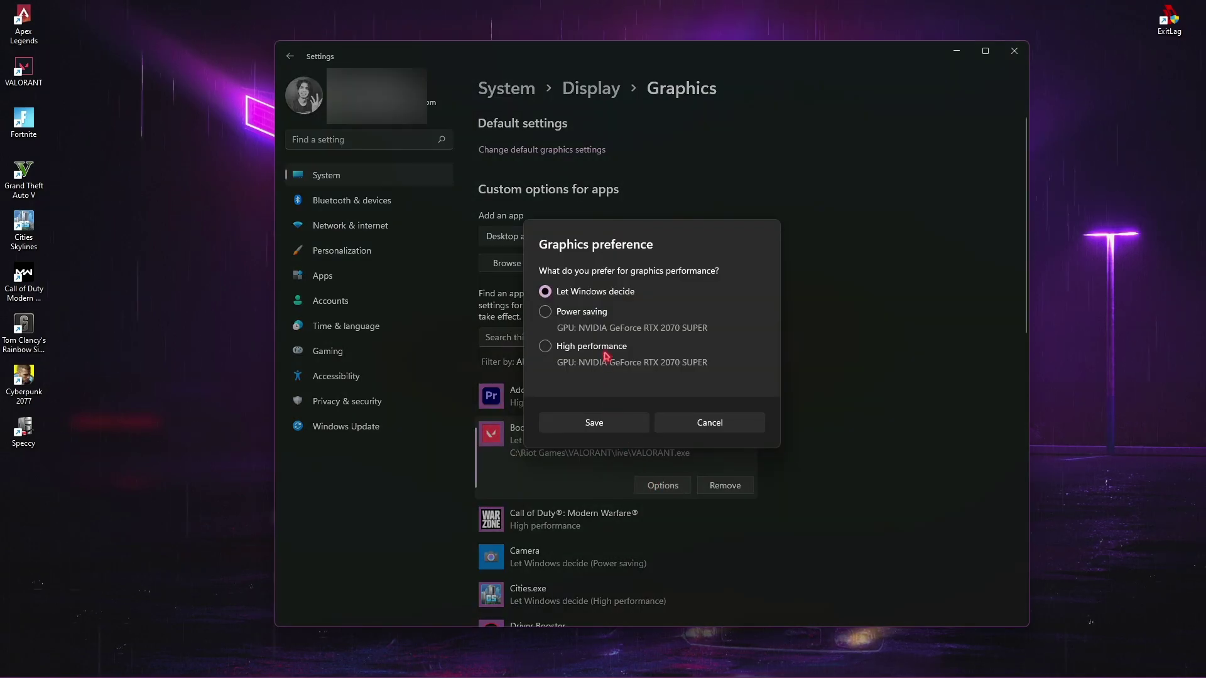
left_click(596, 430)
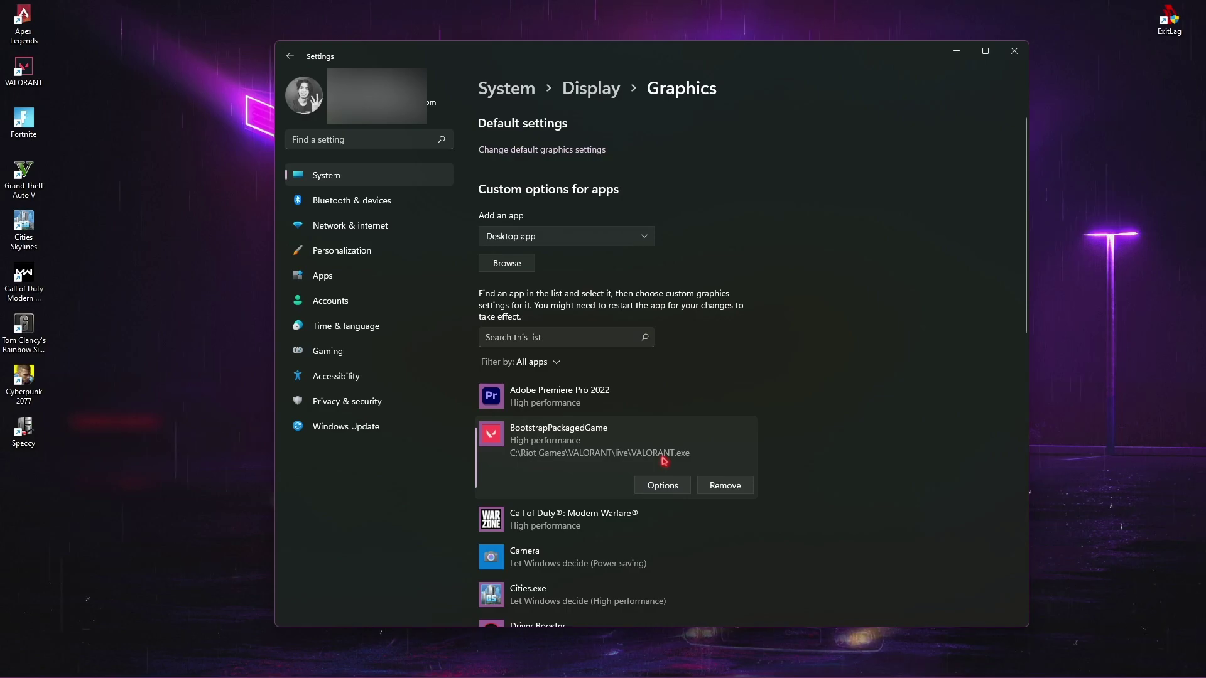
left_click(1013, 51)
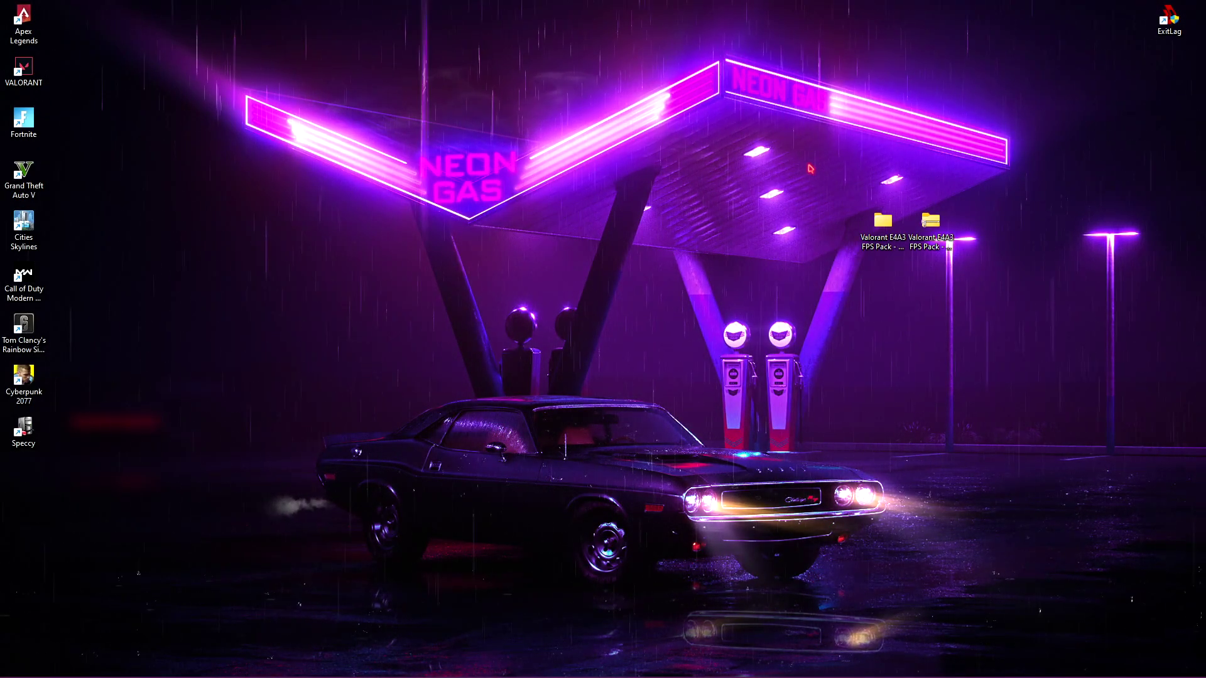
- In the VALORANT shortcut's Compatibility settings, override high DPI scaling performed by Application
right_click(37, 68)
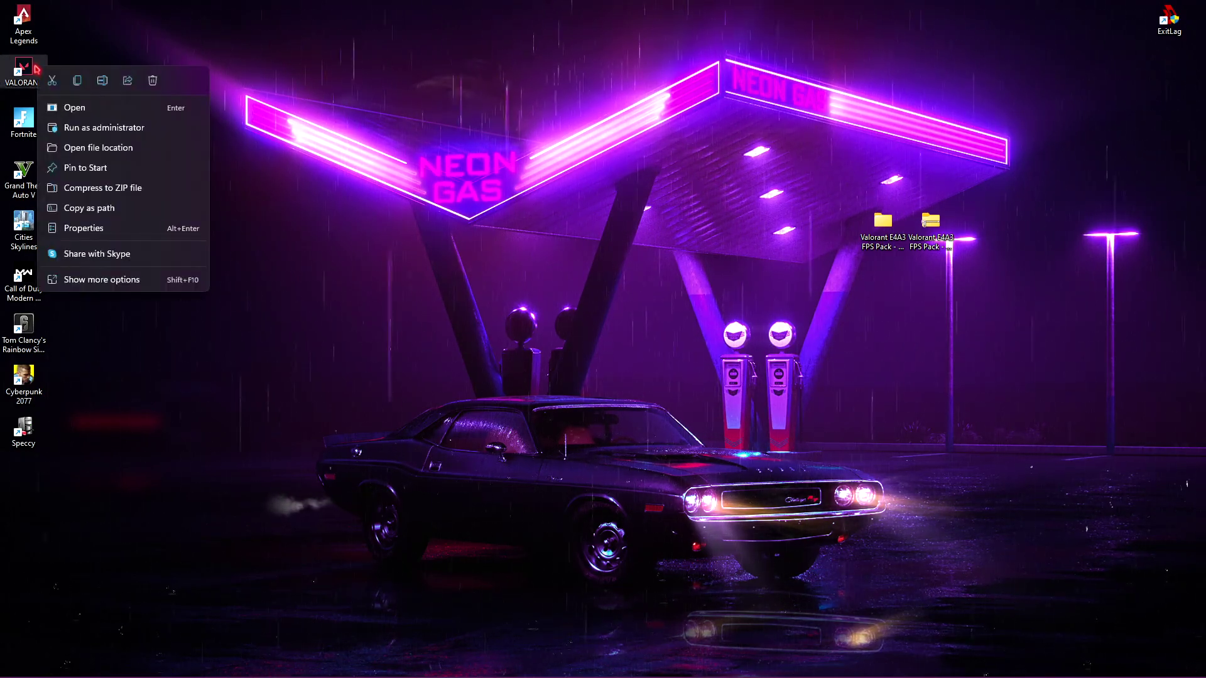
left_click(95, 280)
left_click(129, 545)
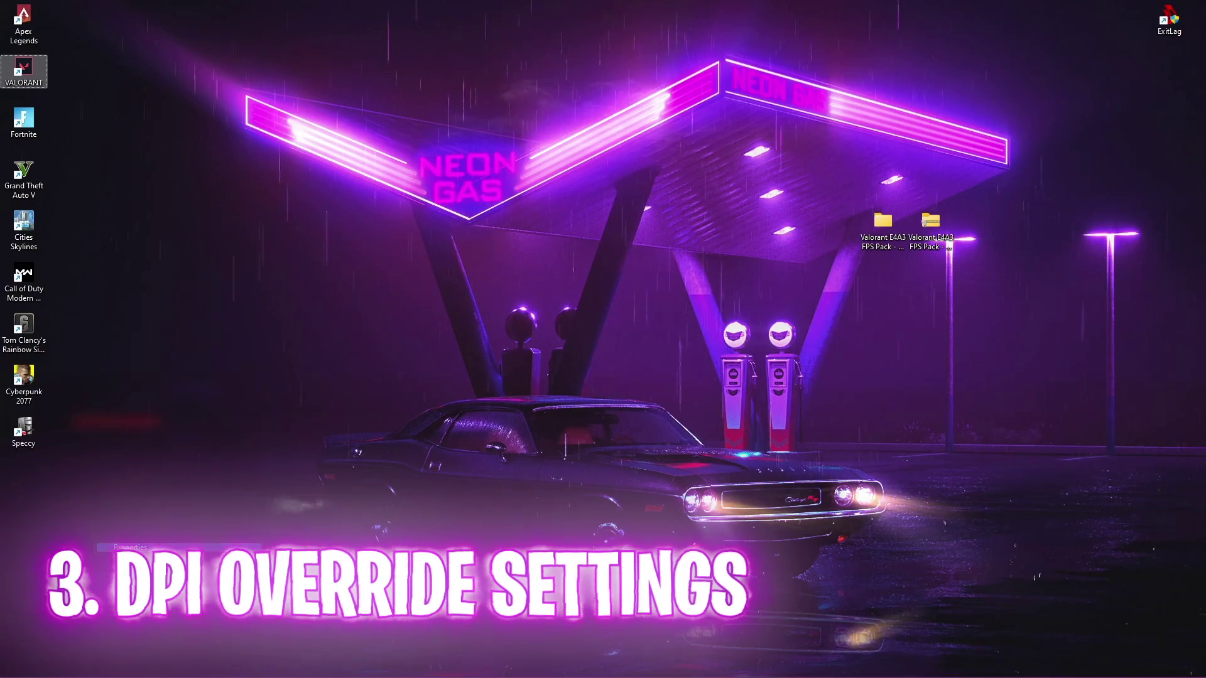
left_click(220, 108)
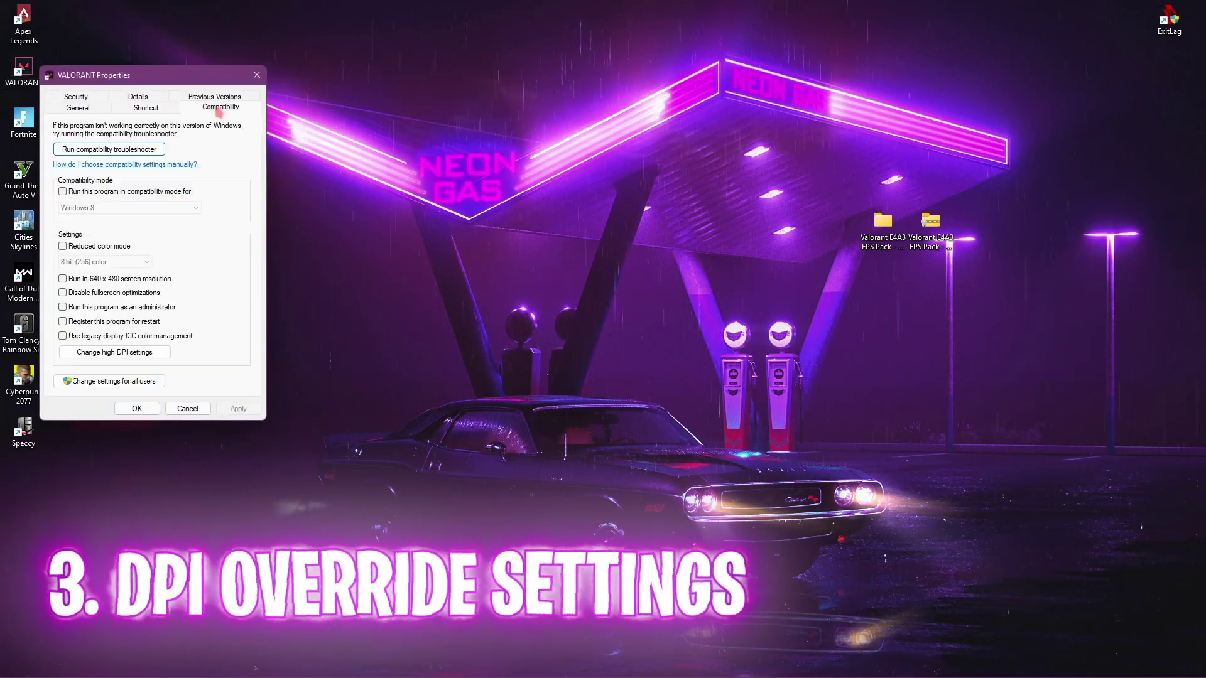
left_click(117, 355)
left_click(112, 320)
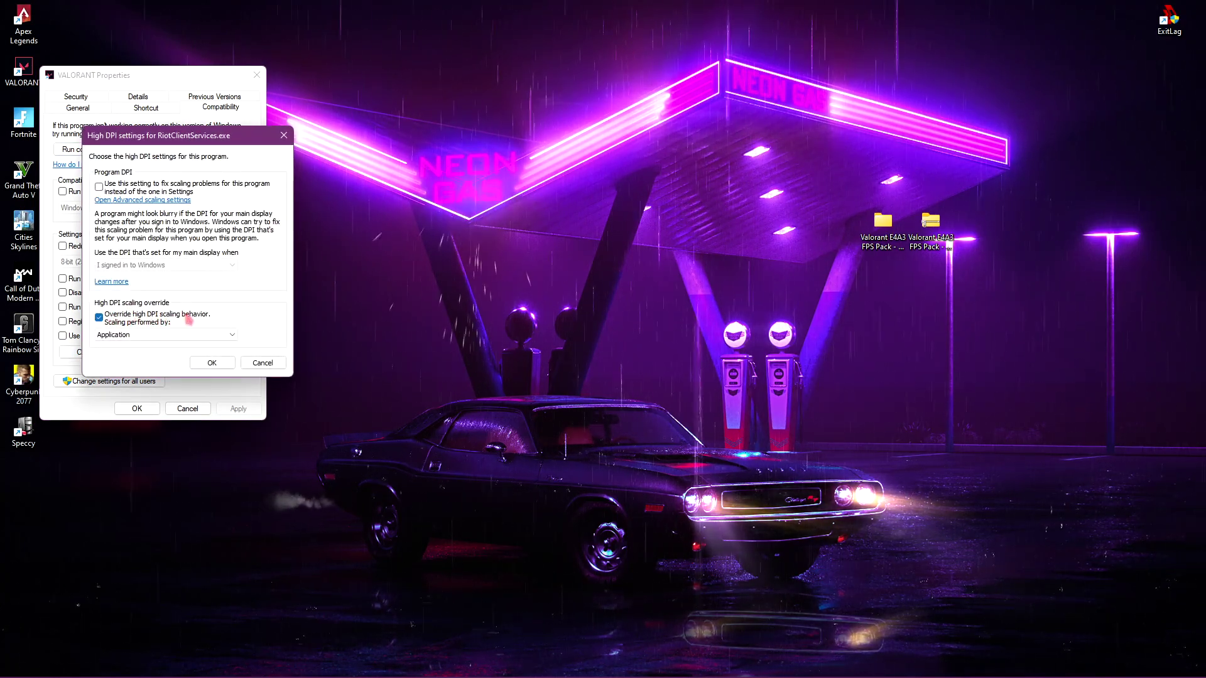
left_click(176, 335)
left_click(179, 342)
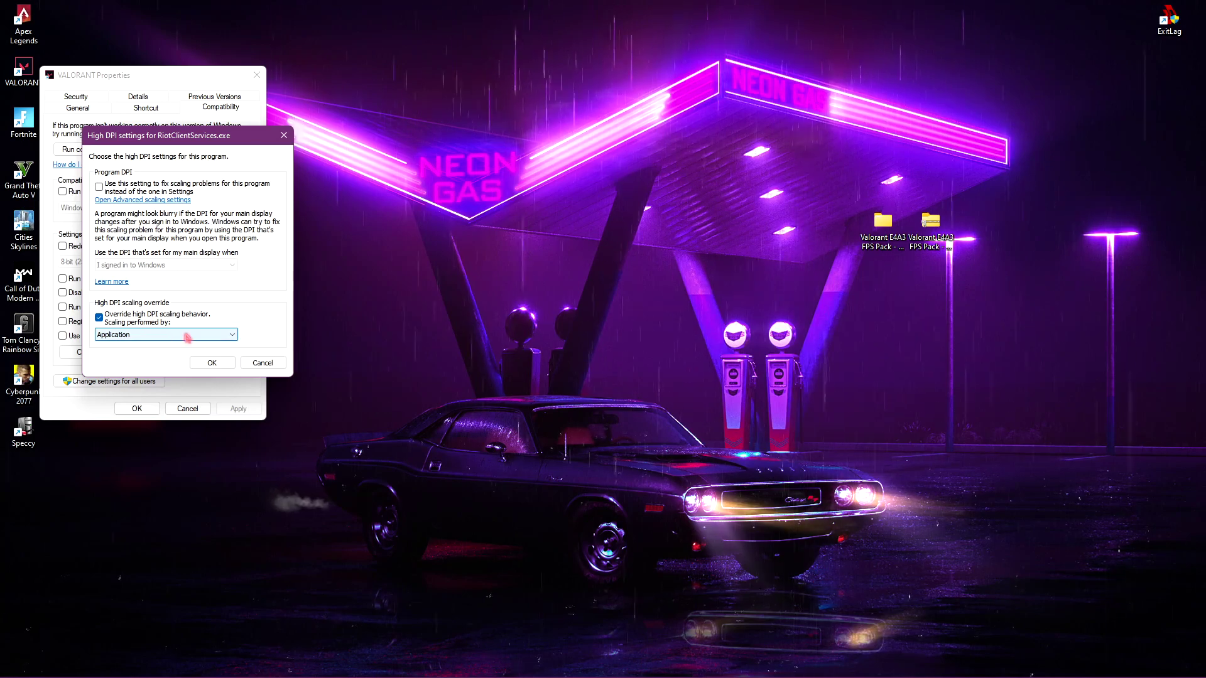
left_click(213, 365)
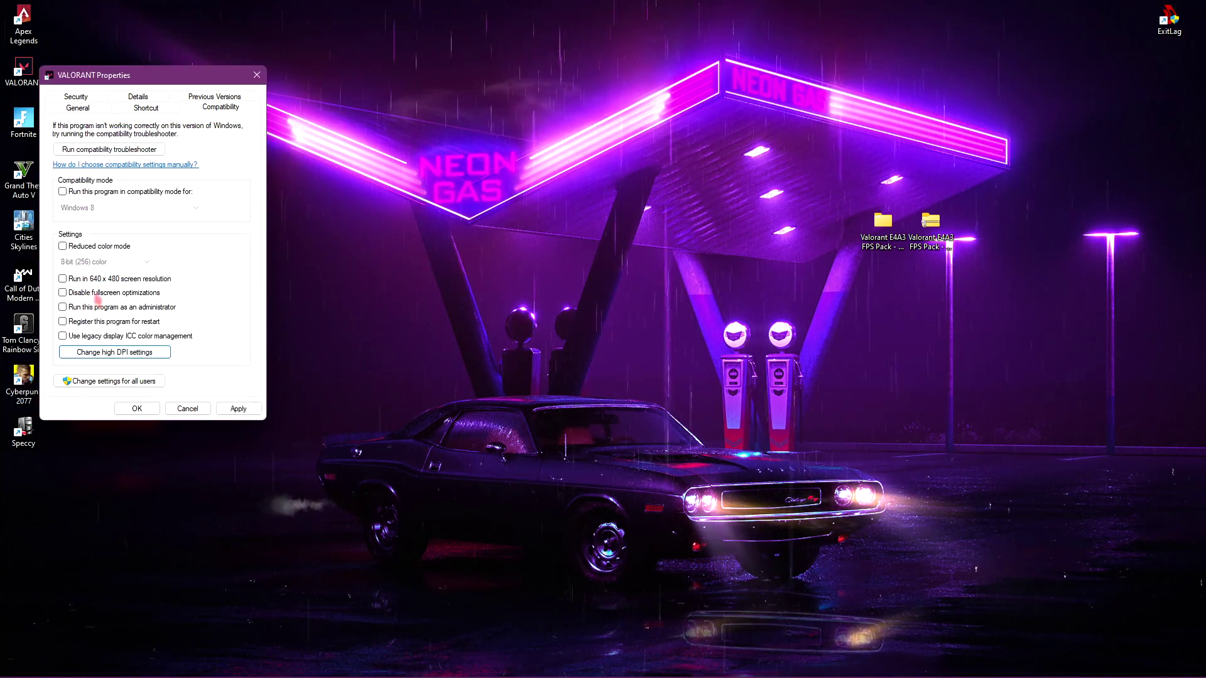
- Disable fullscreen optimizations for VALORANT, apply, and close the properties
left_click(98, 294)
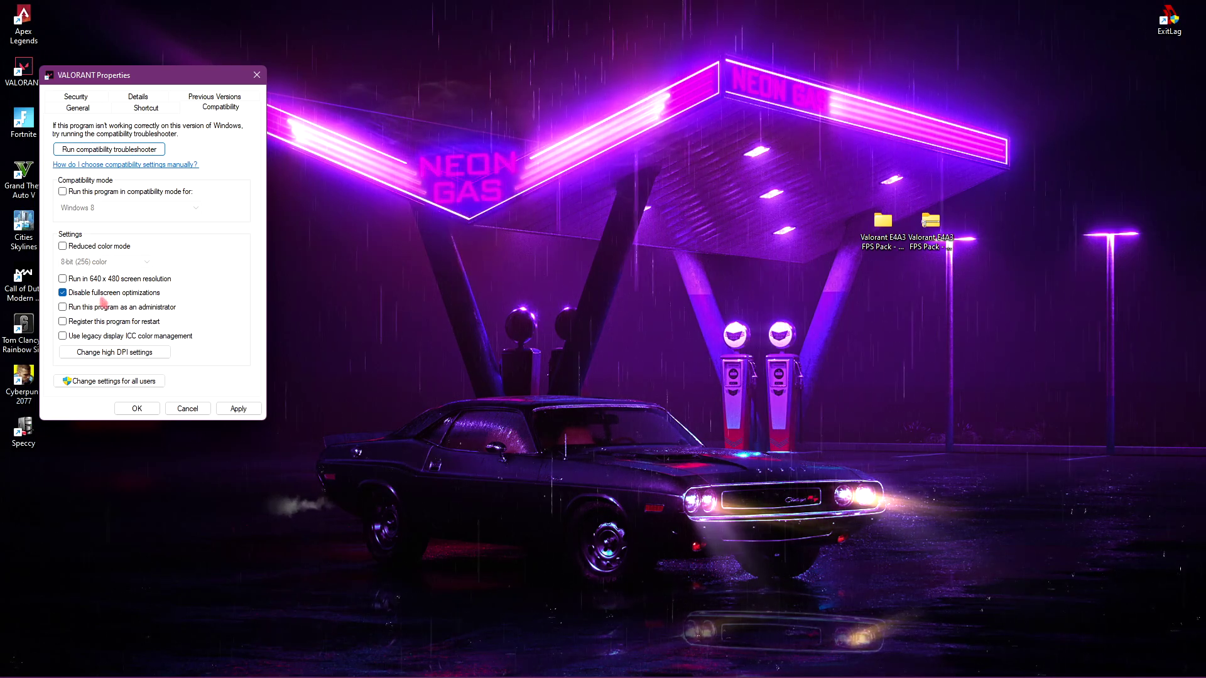
left_click(236, 409)
left_click(137, 409)
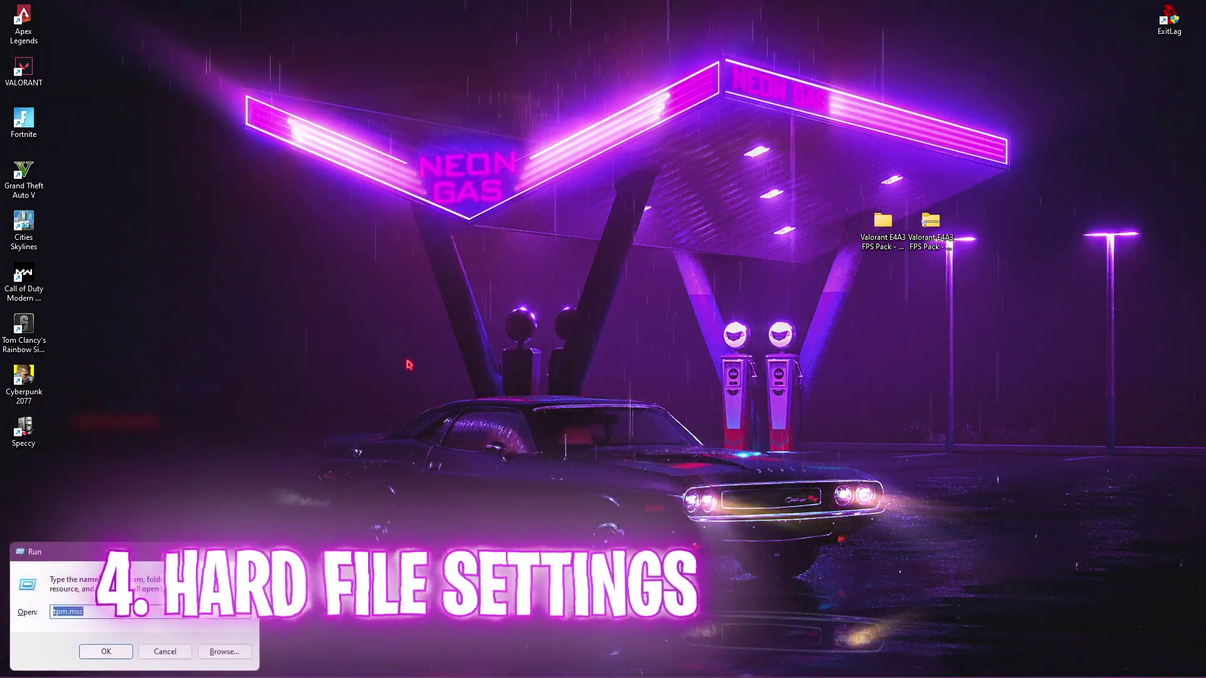
- Run 'appdata' and open Local › VALORANT › Saved › Config
type("appdata")
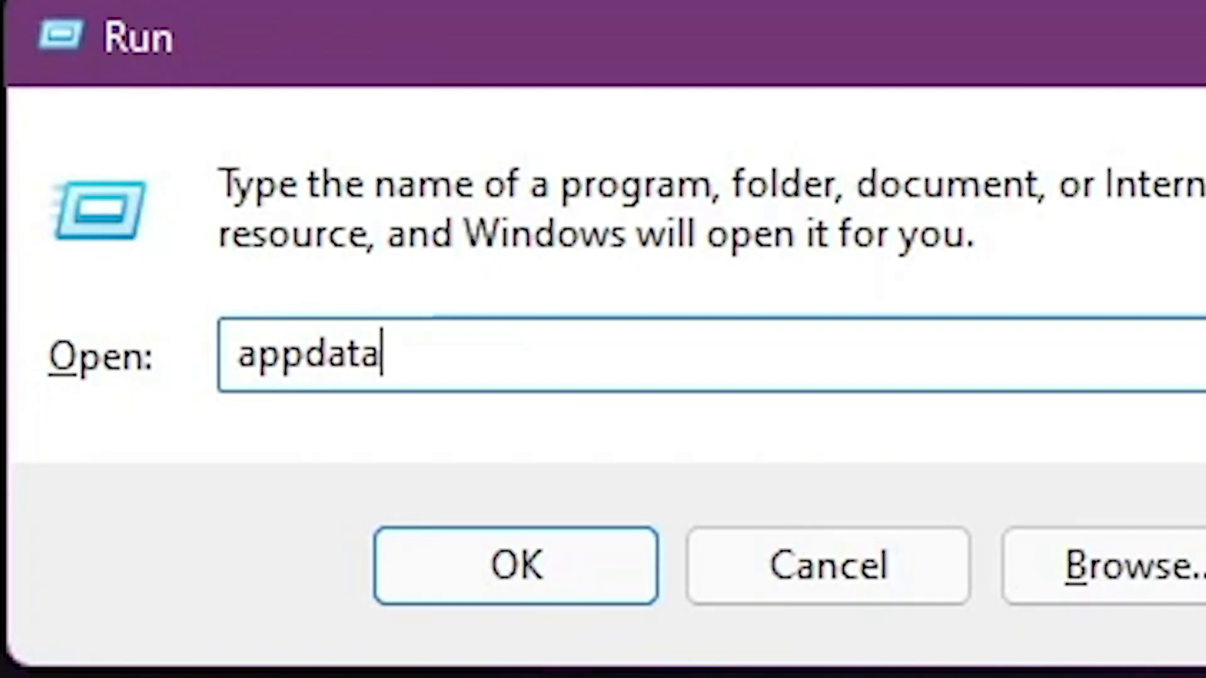
key("Return")
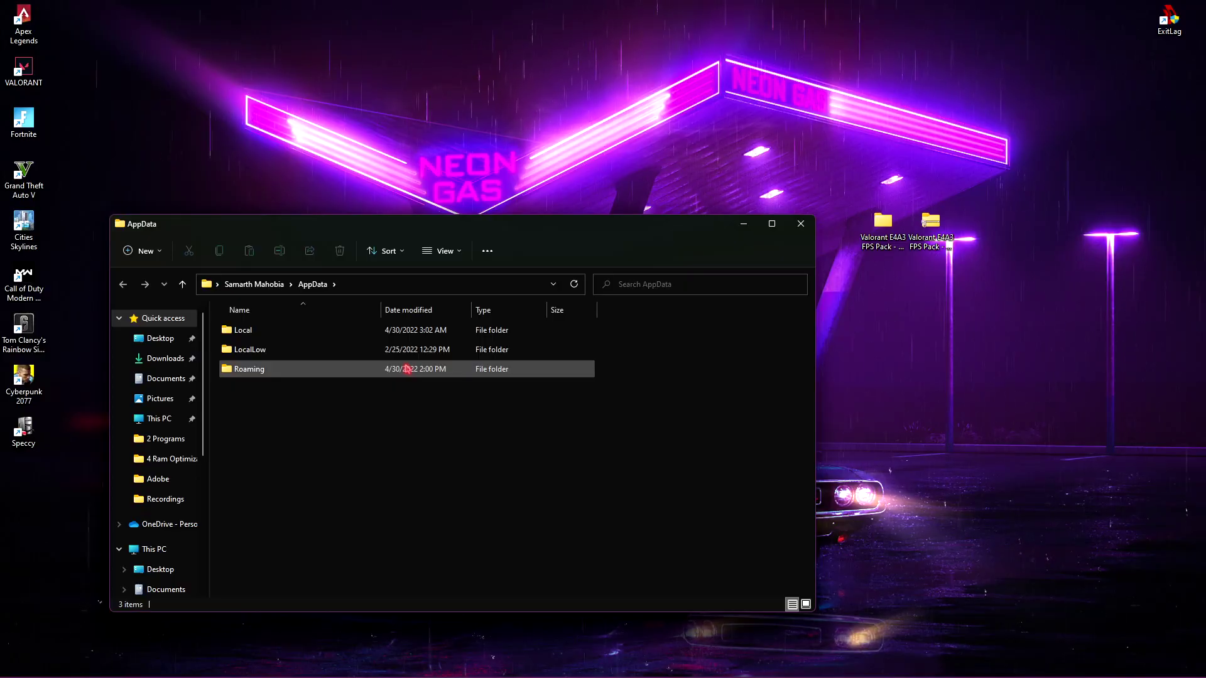
double_click(271, 336)
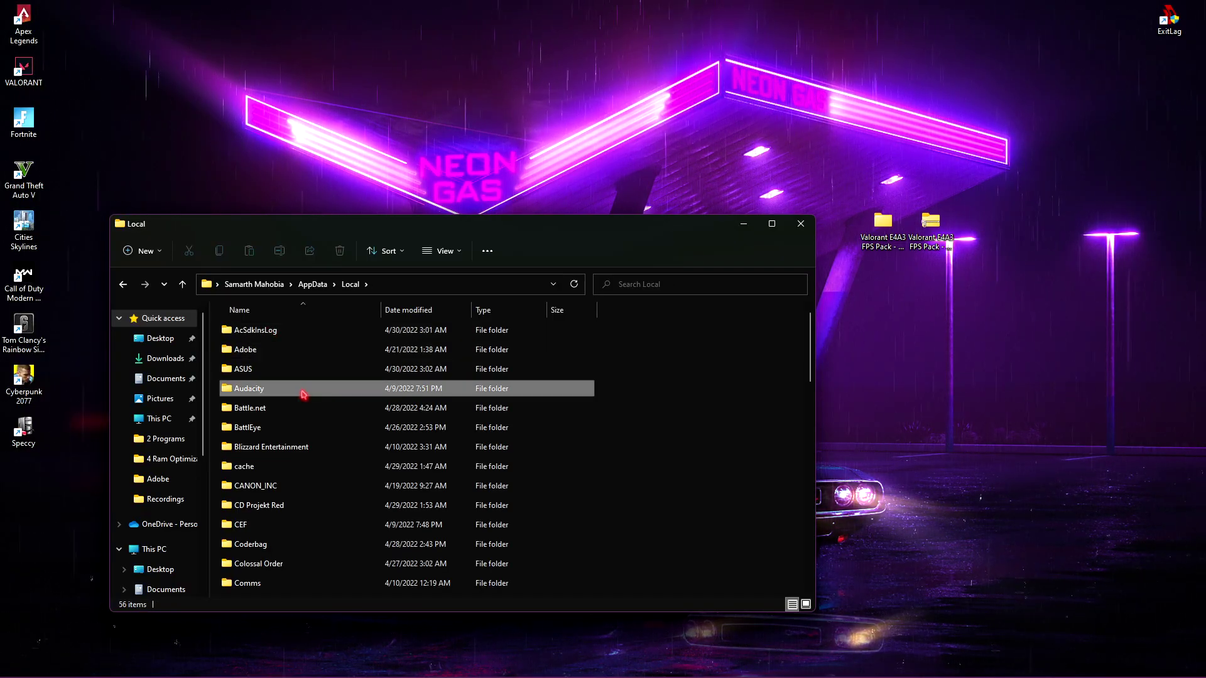
type("valorant")
double_click(261, 512)
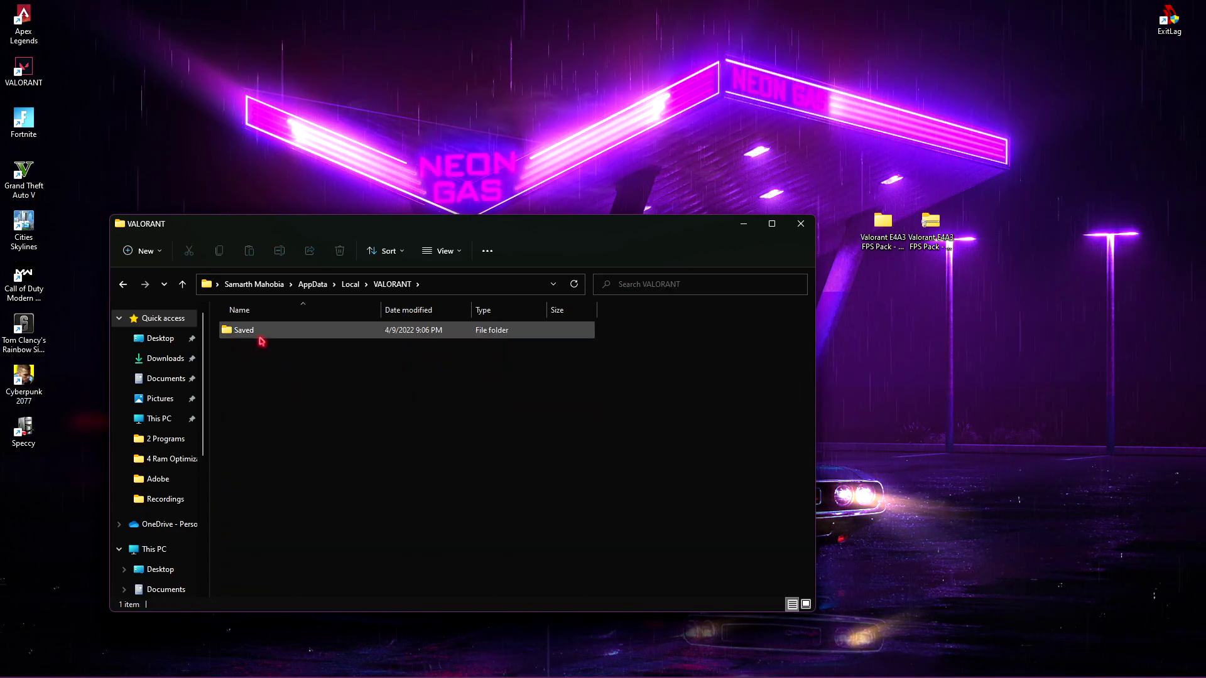
double_click(261, 337)
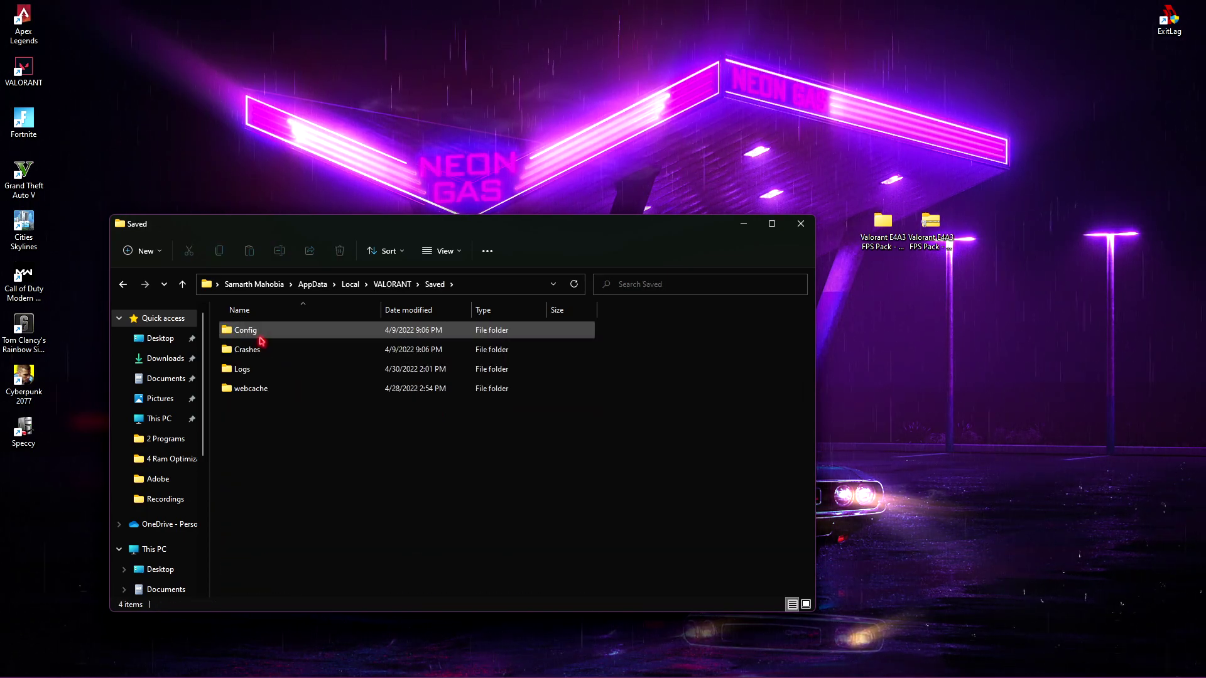
double_click(261, 338)
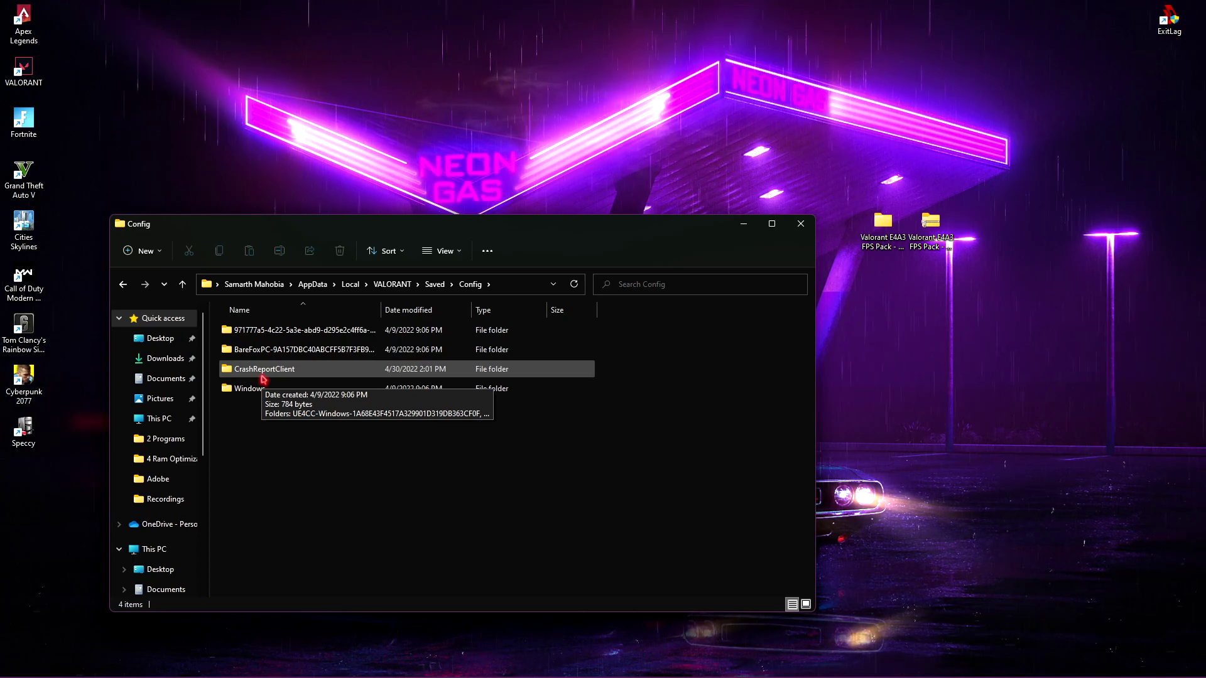
- Sort by date modified and open the long-ID profile folder's Windows subfolder
left_click(428, 310)
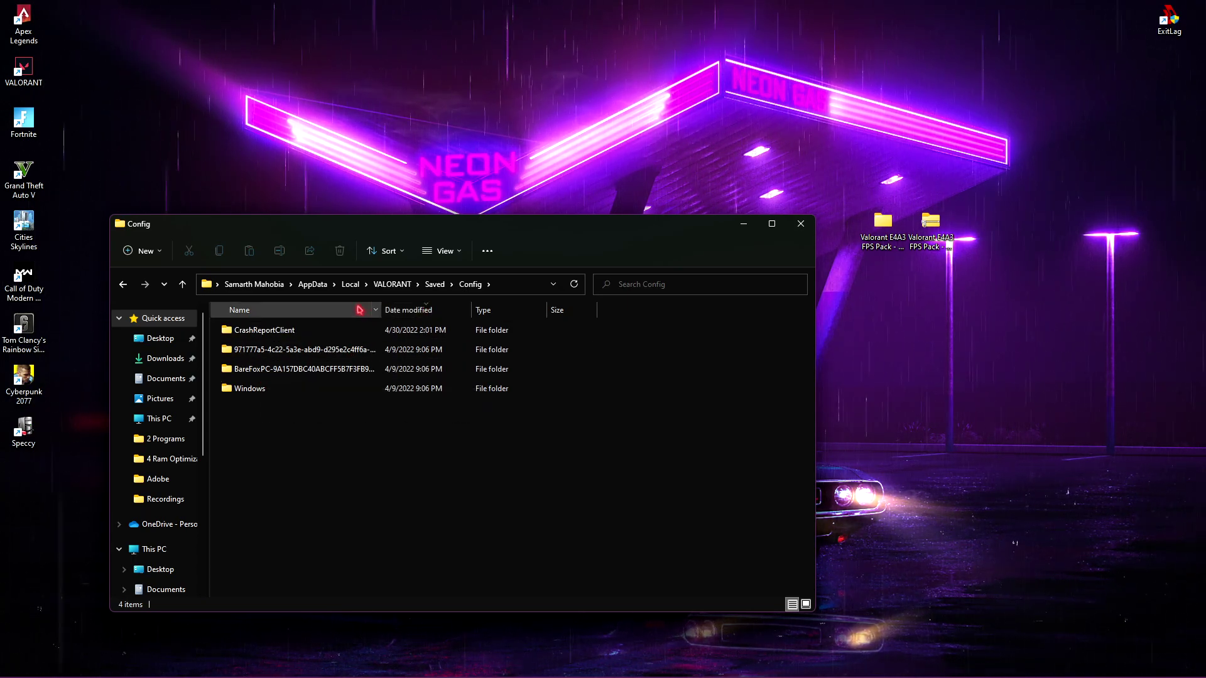
left_click(427, 310)
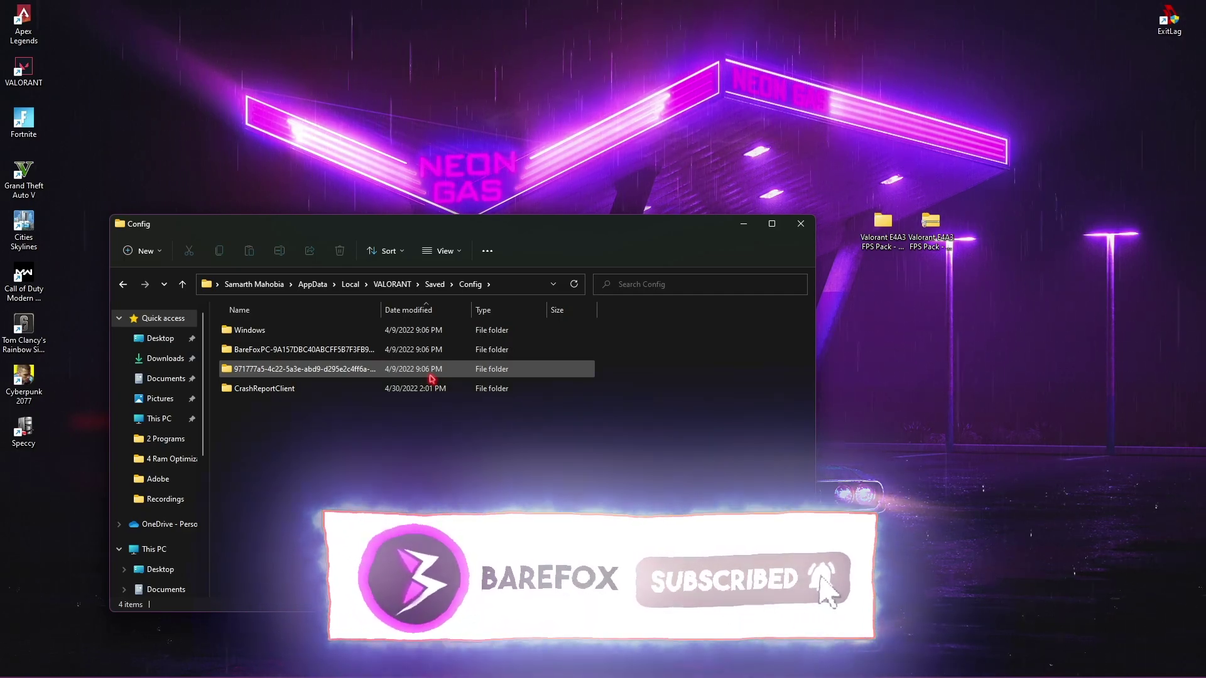
double_click(432, 377)
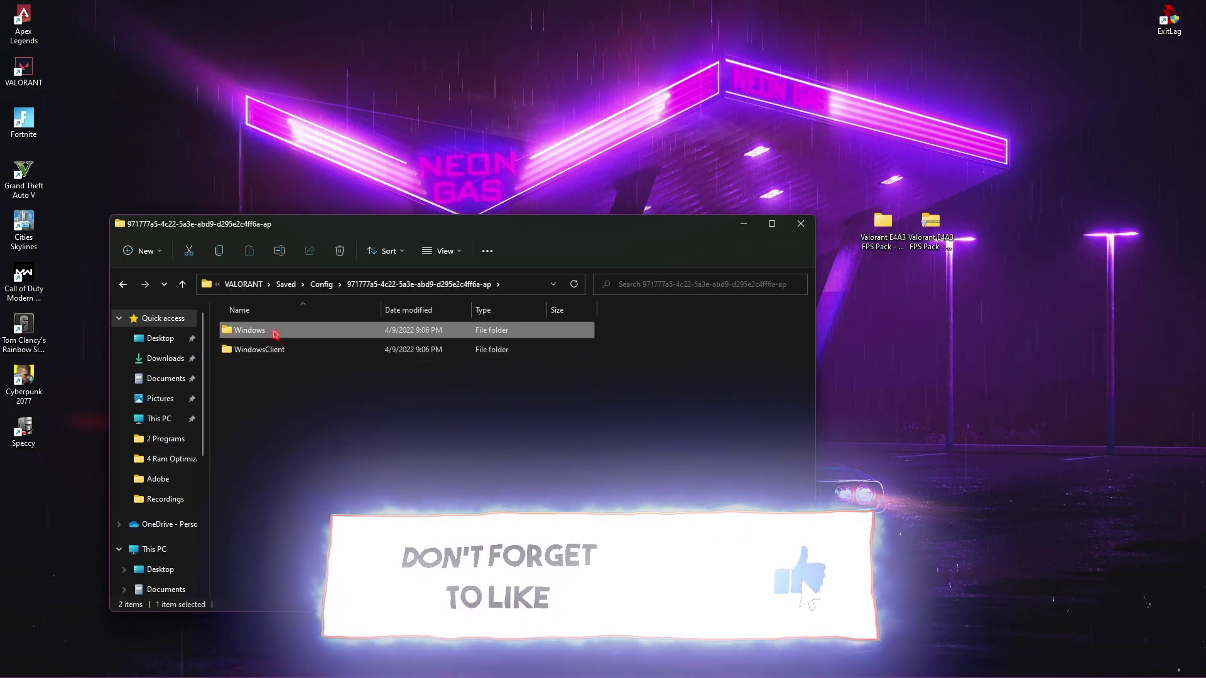
double_click(274, 333)
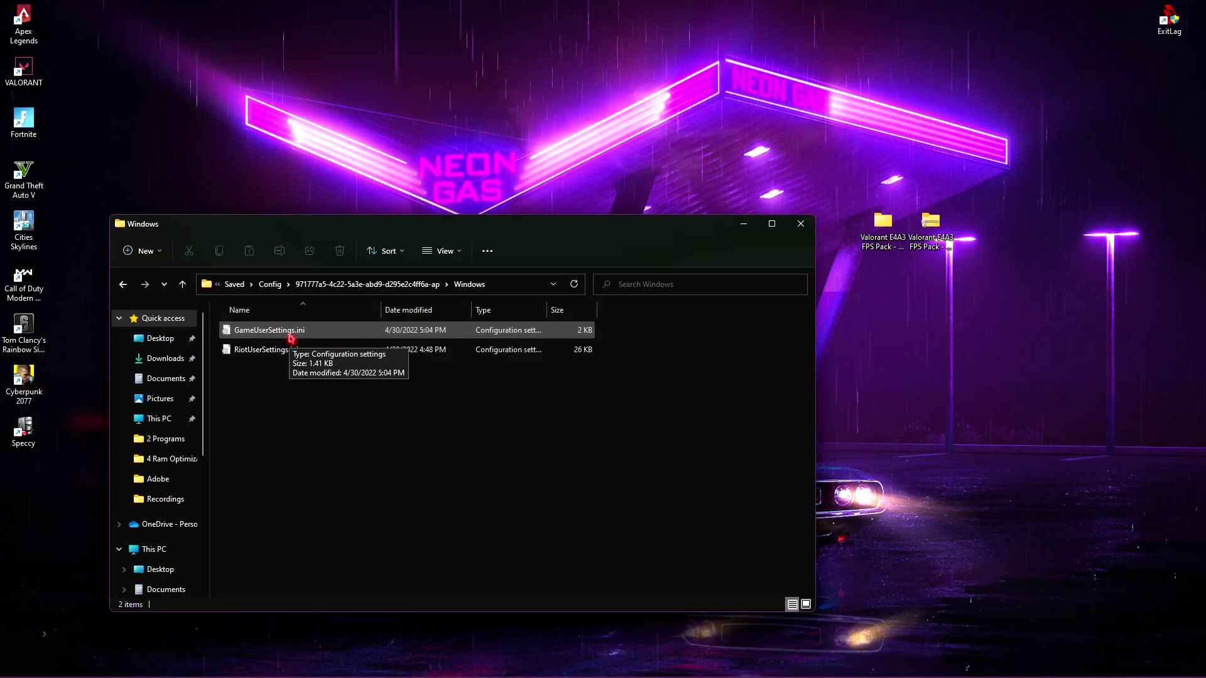
- Check GameUserSettings.ini's Properties to confirm Read-only is off, then close them
right_click(290, 338)
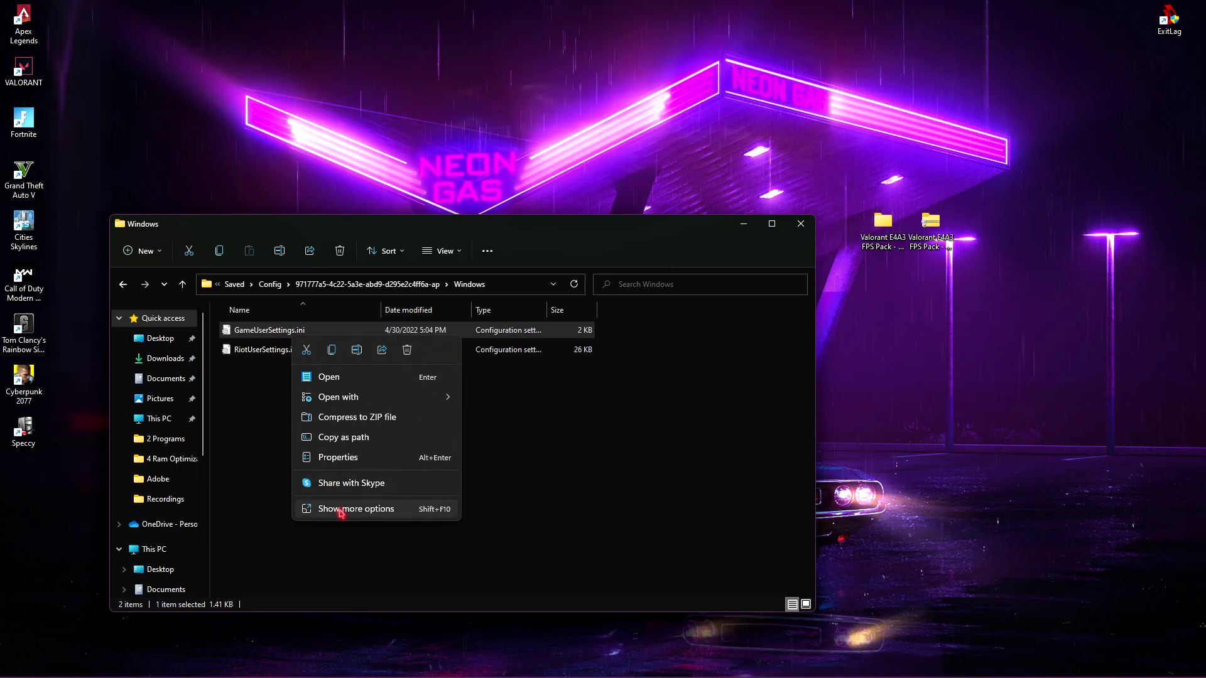
left_click(341, 512)
left_click(352, 500)
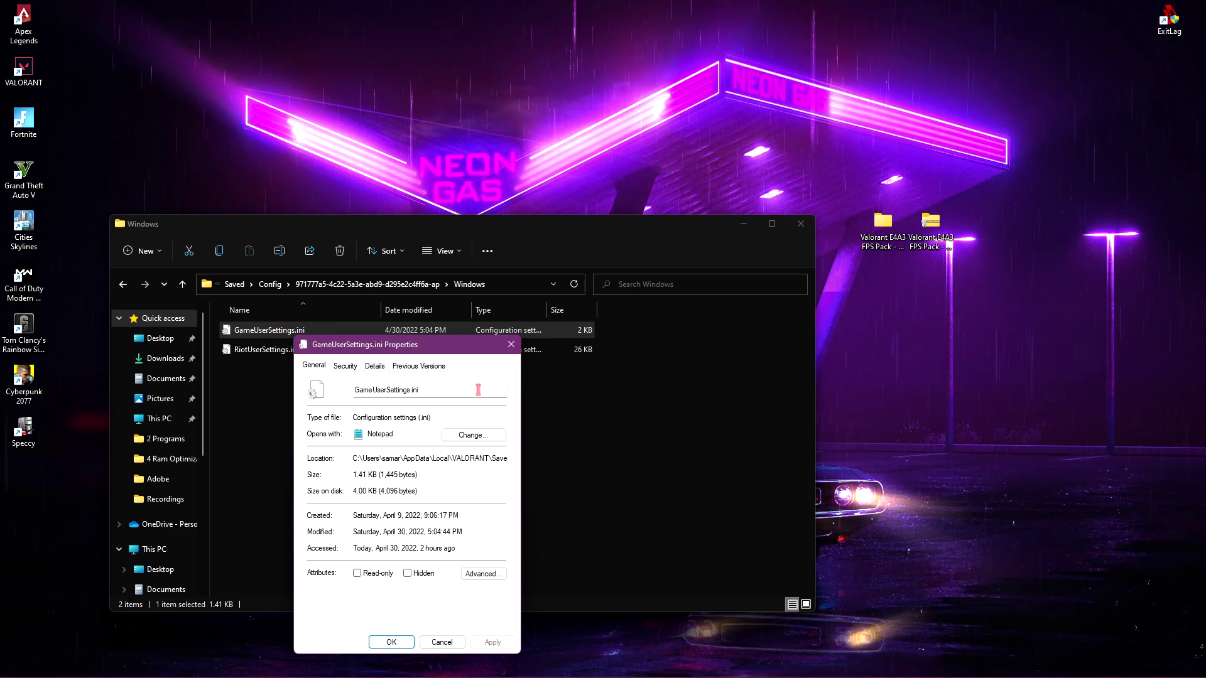
key("Escape")
- Open GameUserSettings.ini in Notepad and locate the [ScalabilityGroups] section
double_click(371, 331)
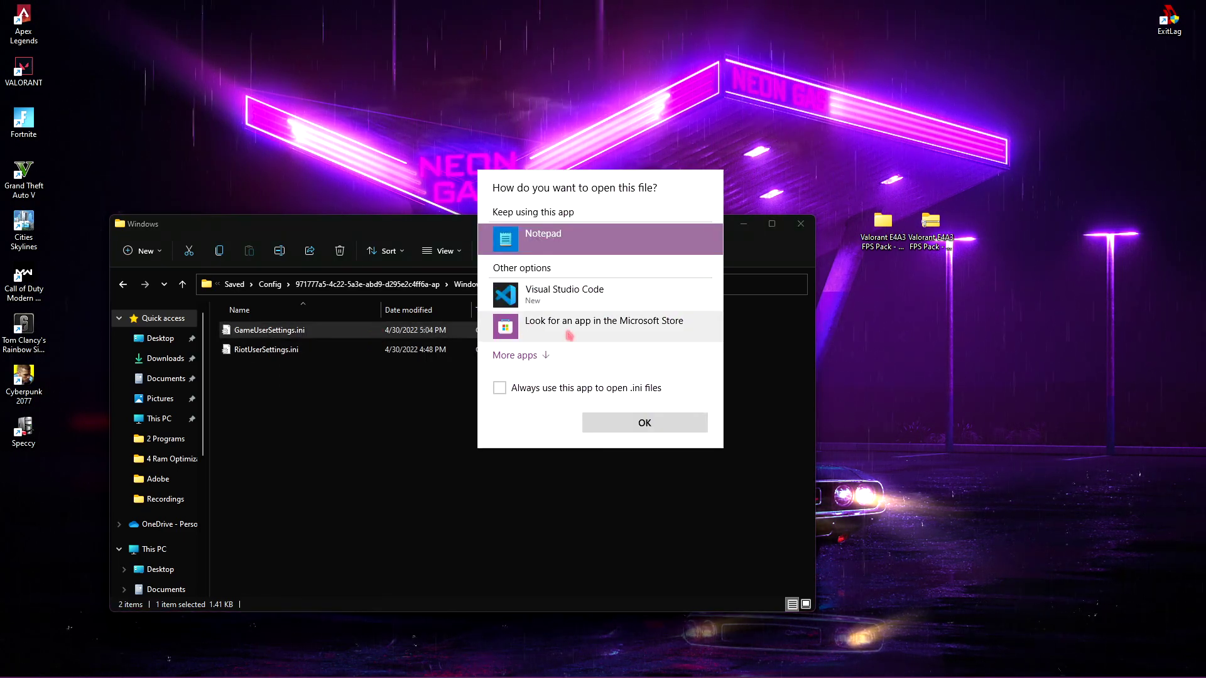
key("Return")
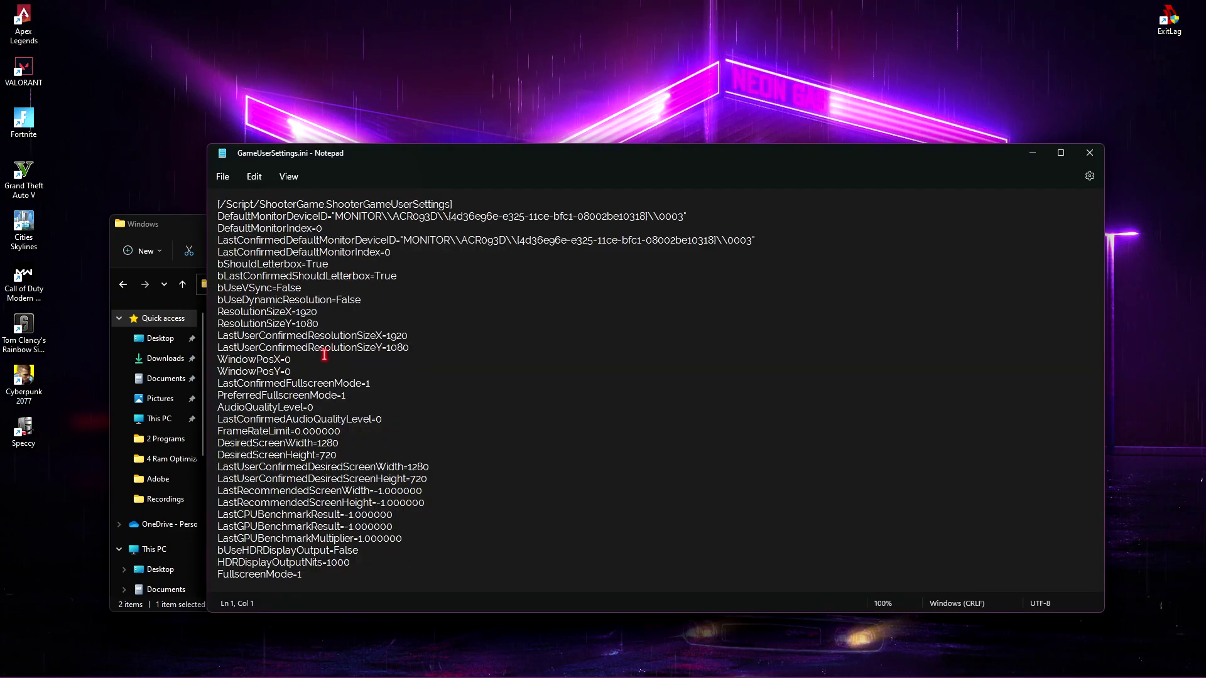
scroll(324, 355, "down", 6)
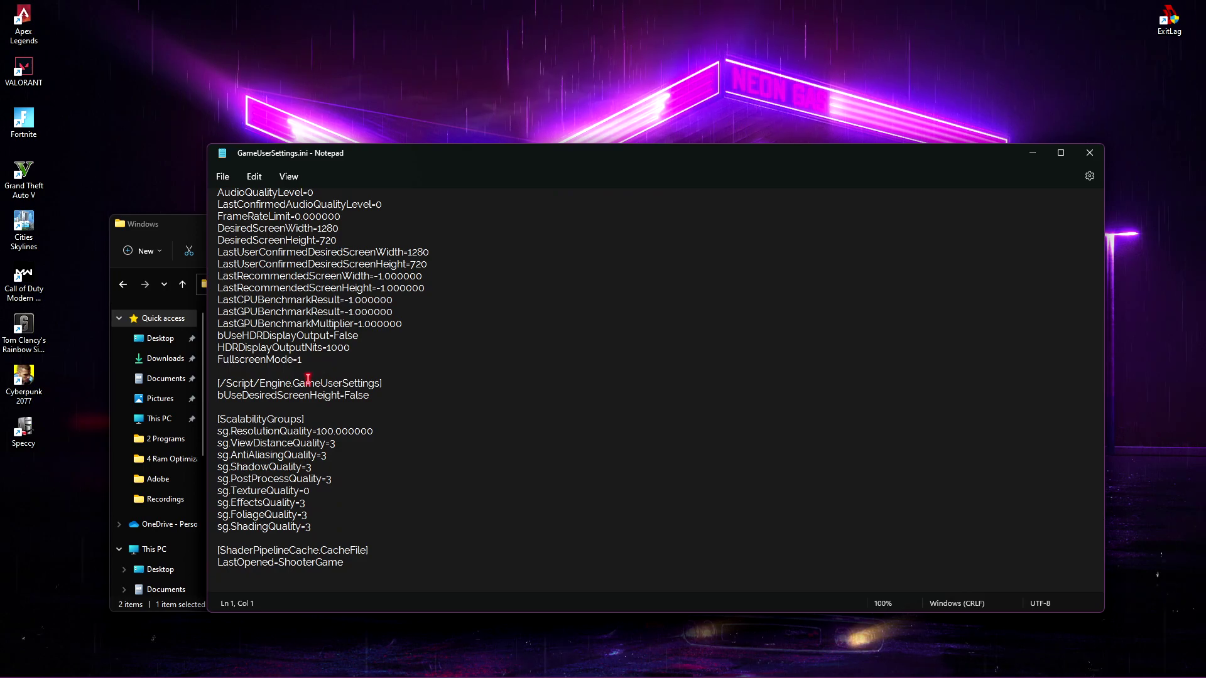
left_click_drag(219, 418, 308, 417)
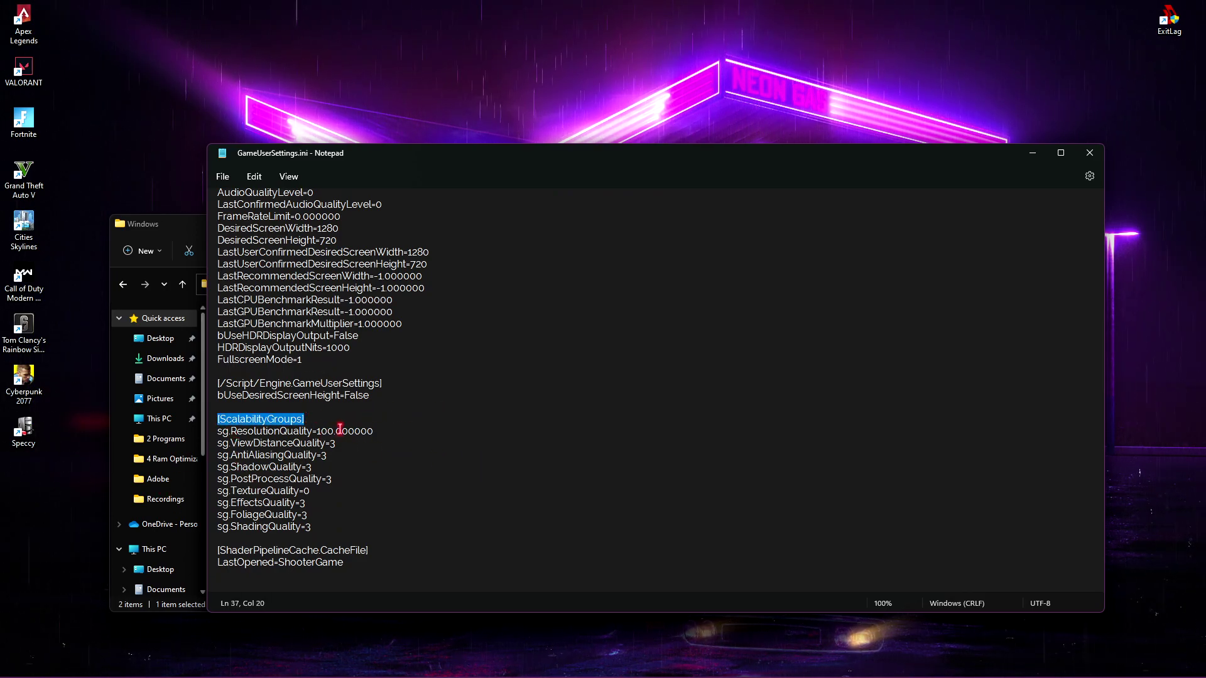
- Change ViewDistance, AntiAliasing and Shadow quality from 3 to 1, then save on closing
double_click(333, 444)
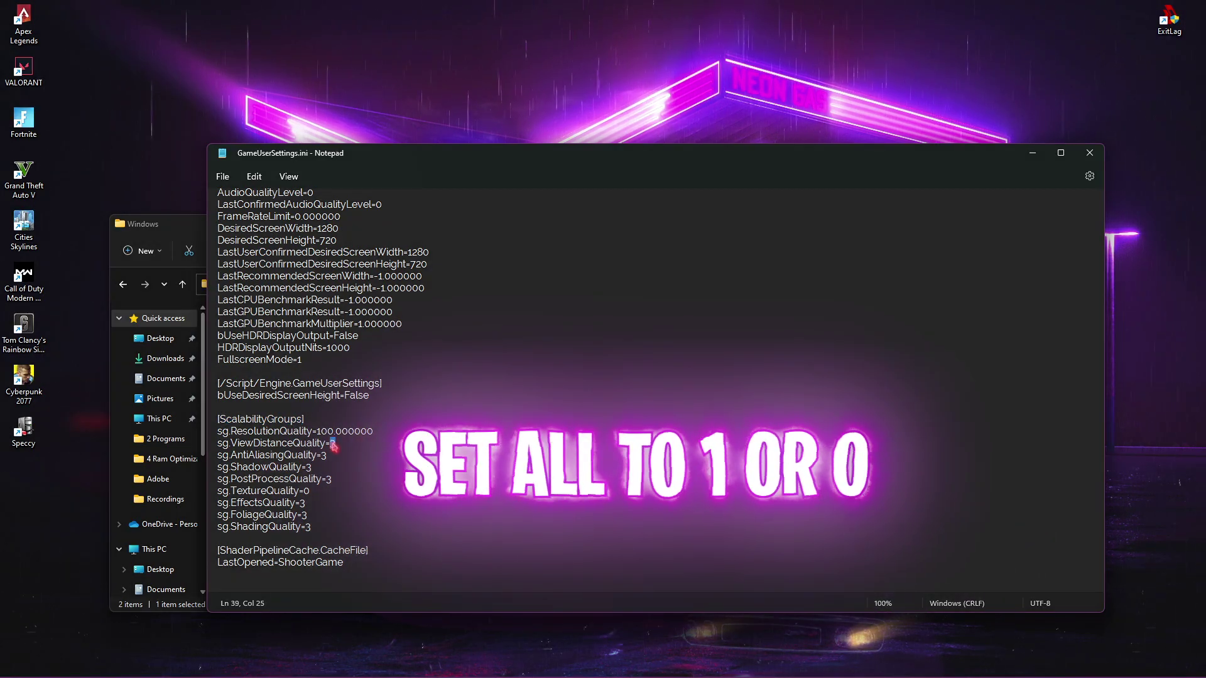
type("1")
double_click(324, 456)
type("1")
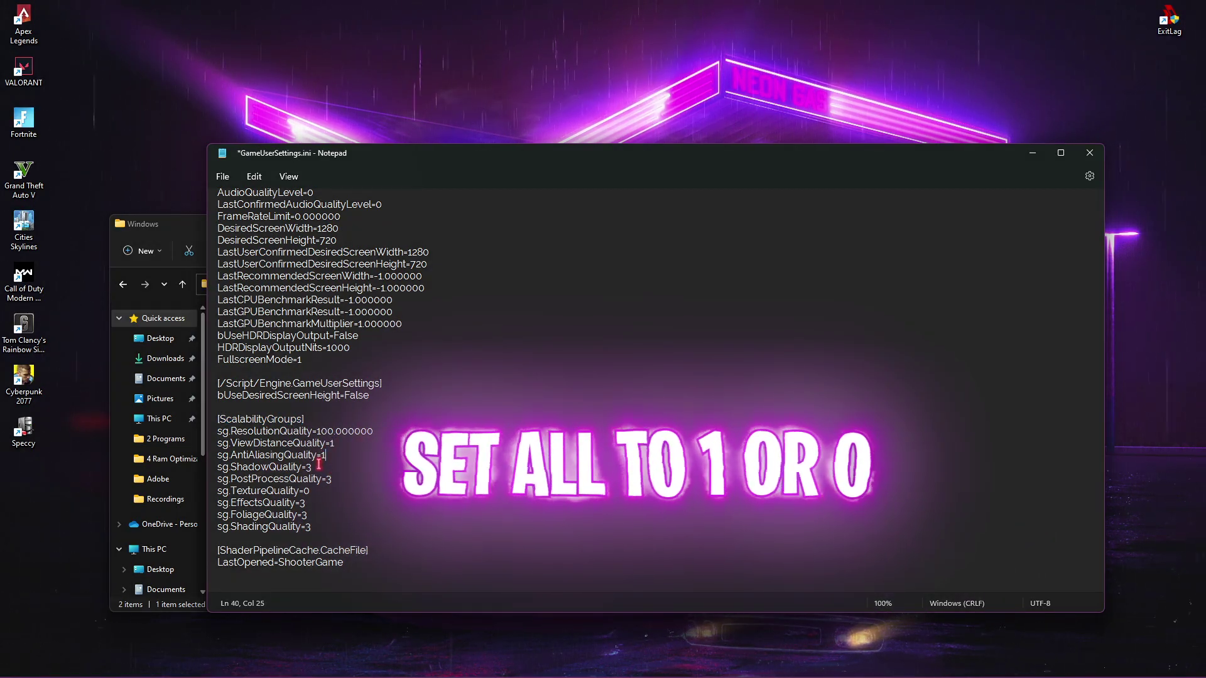
double_click(310, 467)
type("1")
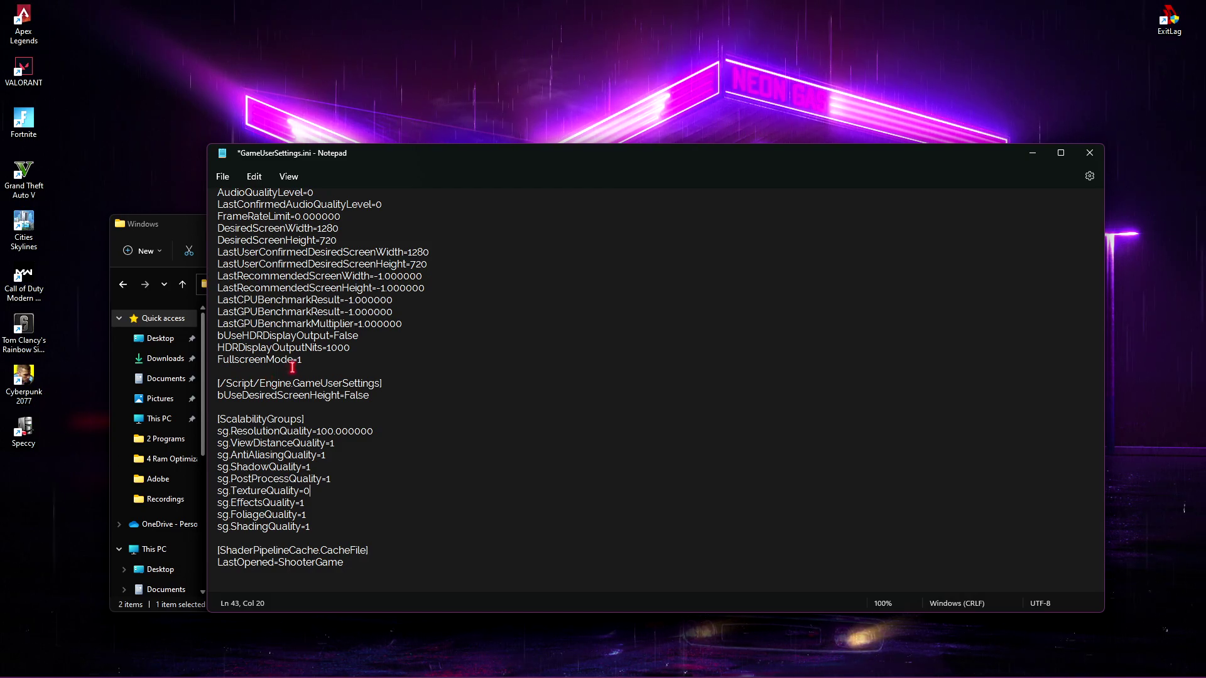
left_click(1090, 152)
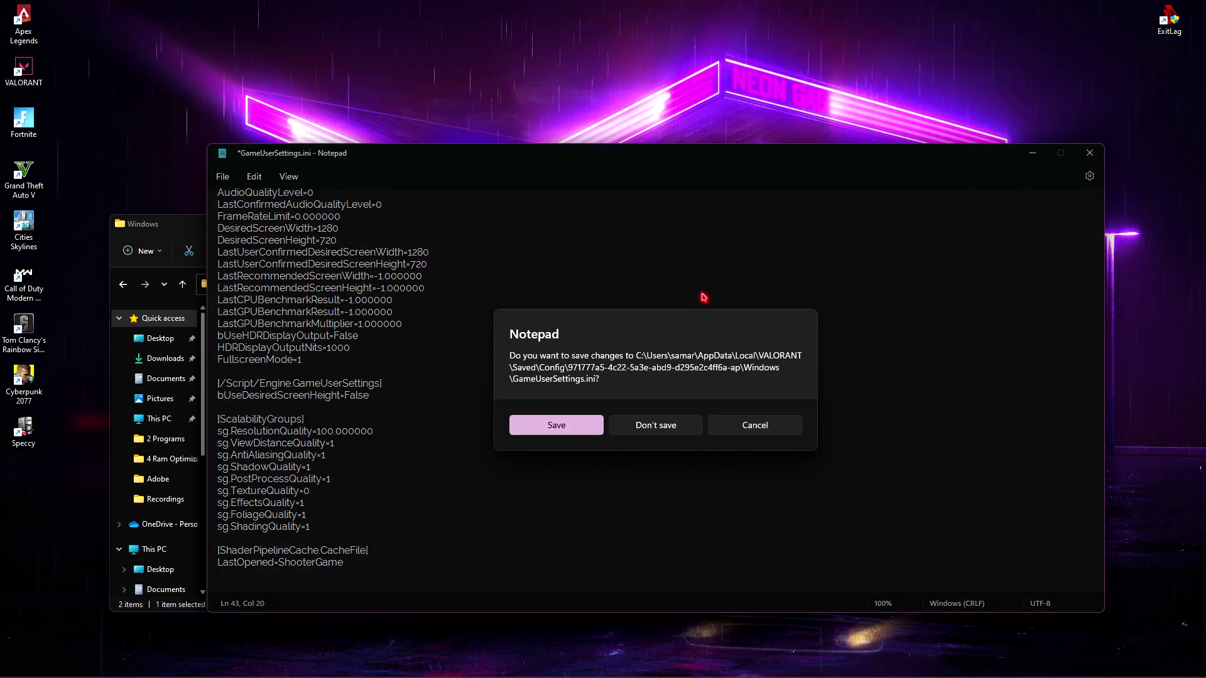
left_click(584, 427)
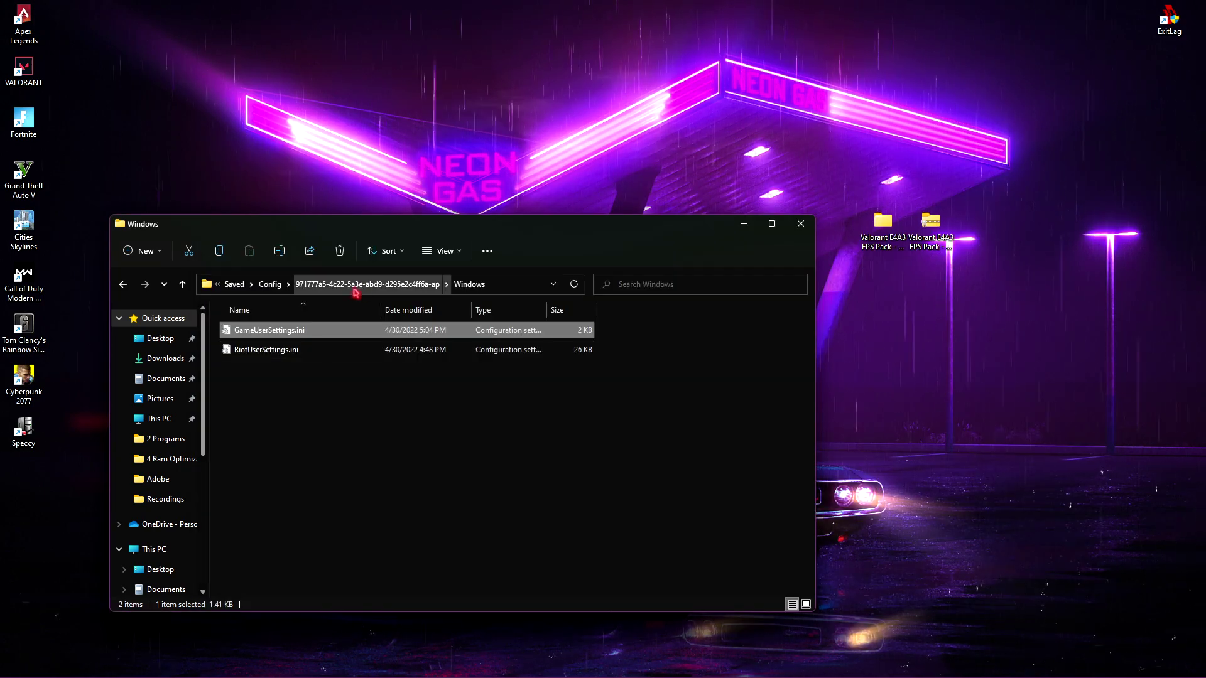
- Close File Explorer and start ExitLag's Free 3 Days Trial on exitlag.com
left_click(801, 224)
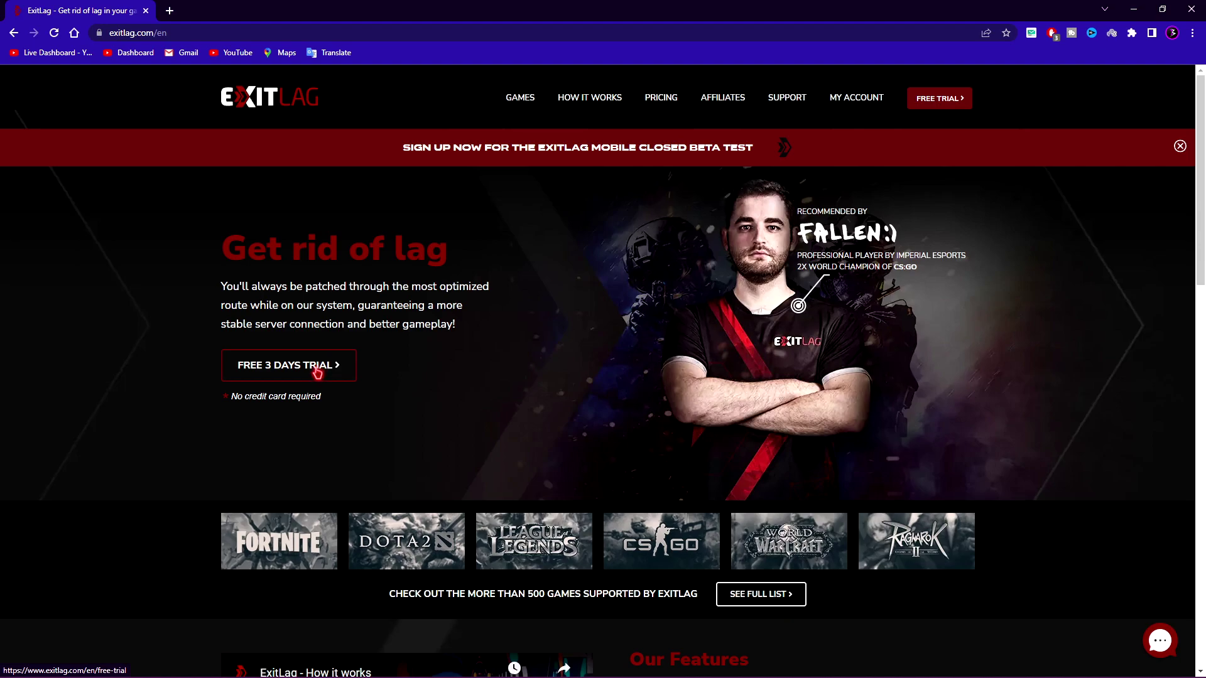
left_click(298, 372)
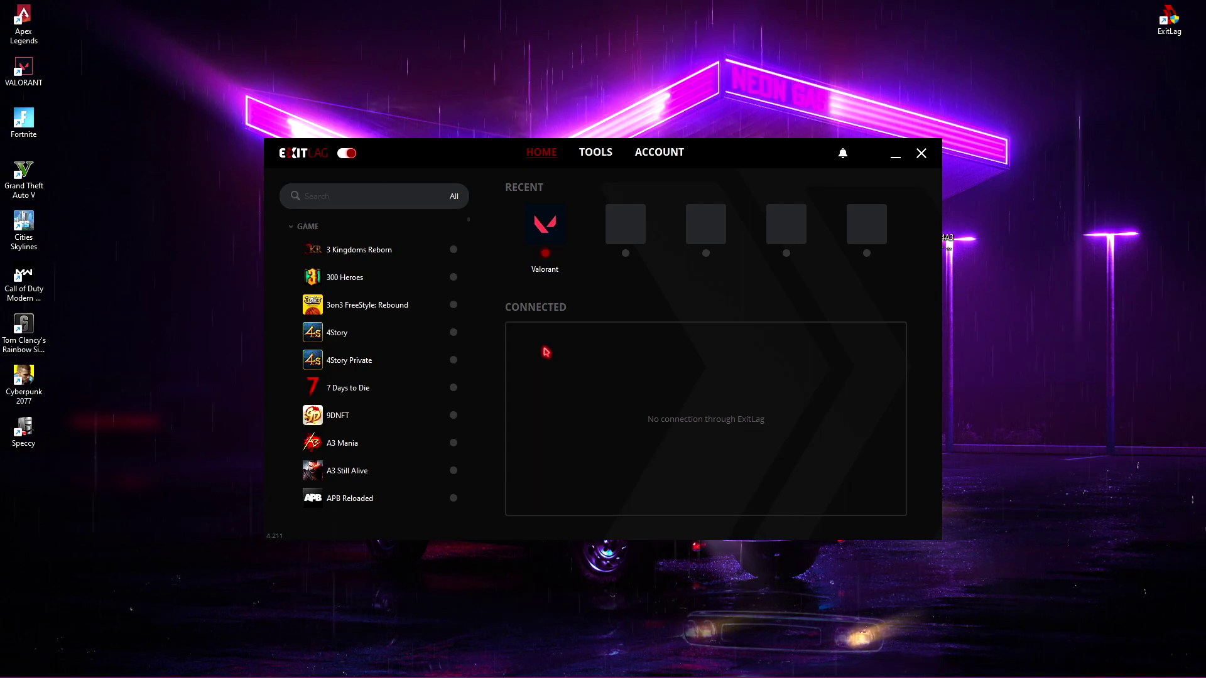
- Find Valorant by searching 'valo' and open its route settings, browsing the region list
left_click(372, 197)
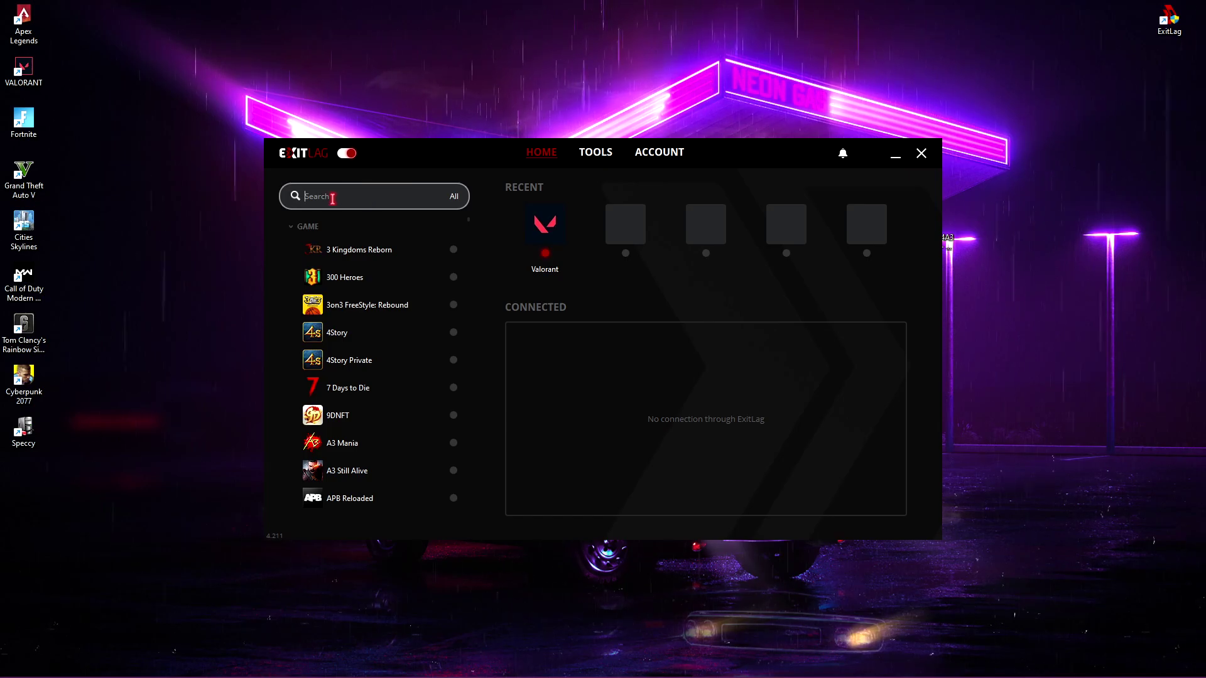
type("valo")
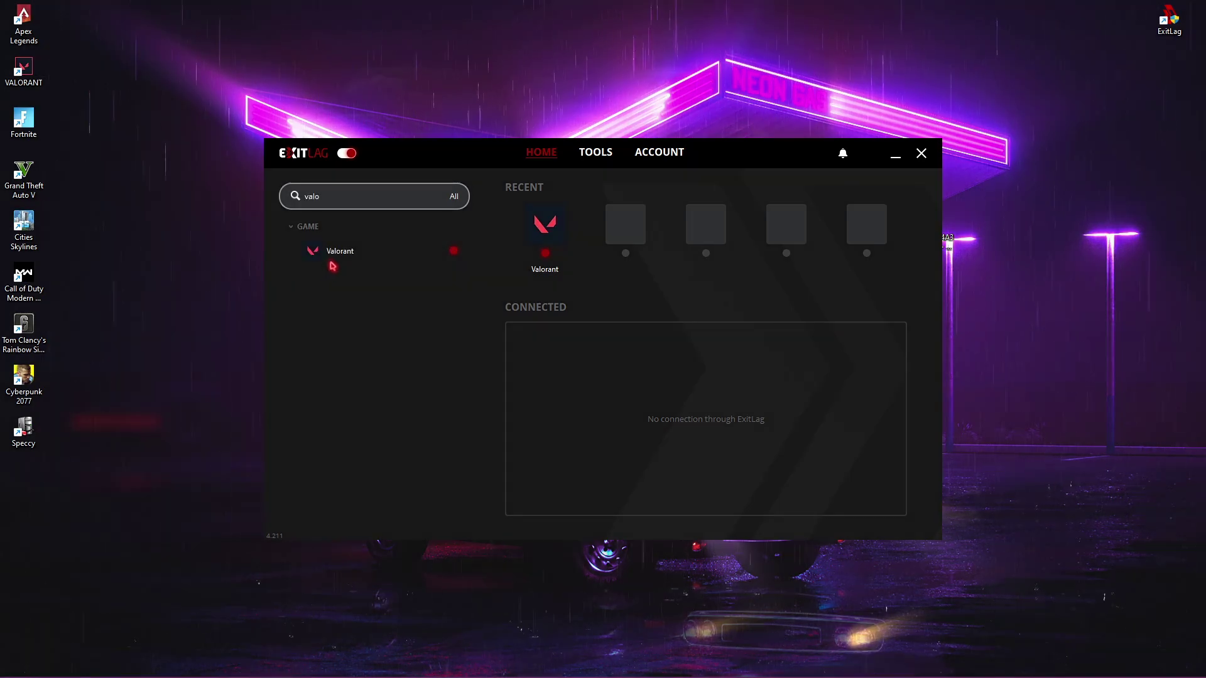
left_click(333, 251)
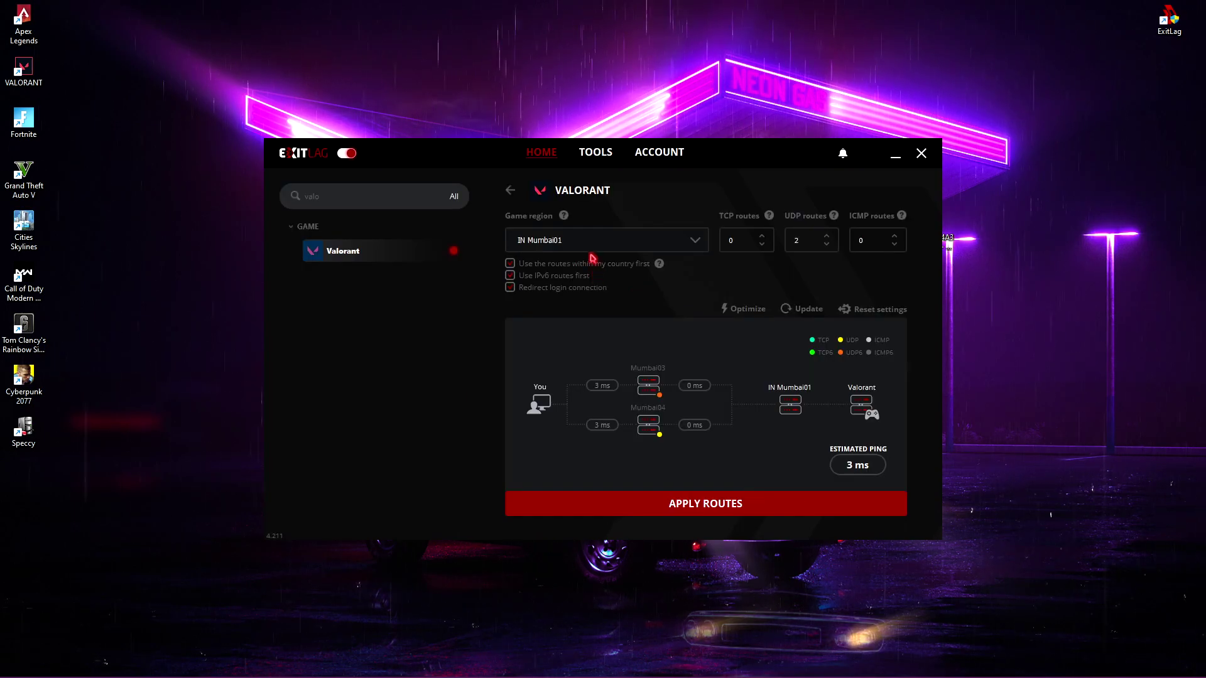
left_click(547, 239)
scroll(565, 352, "down", 3)
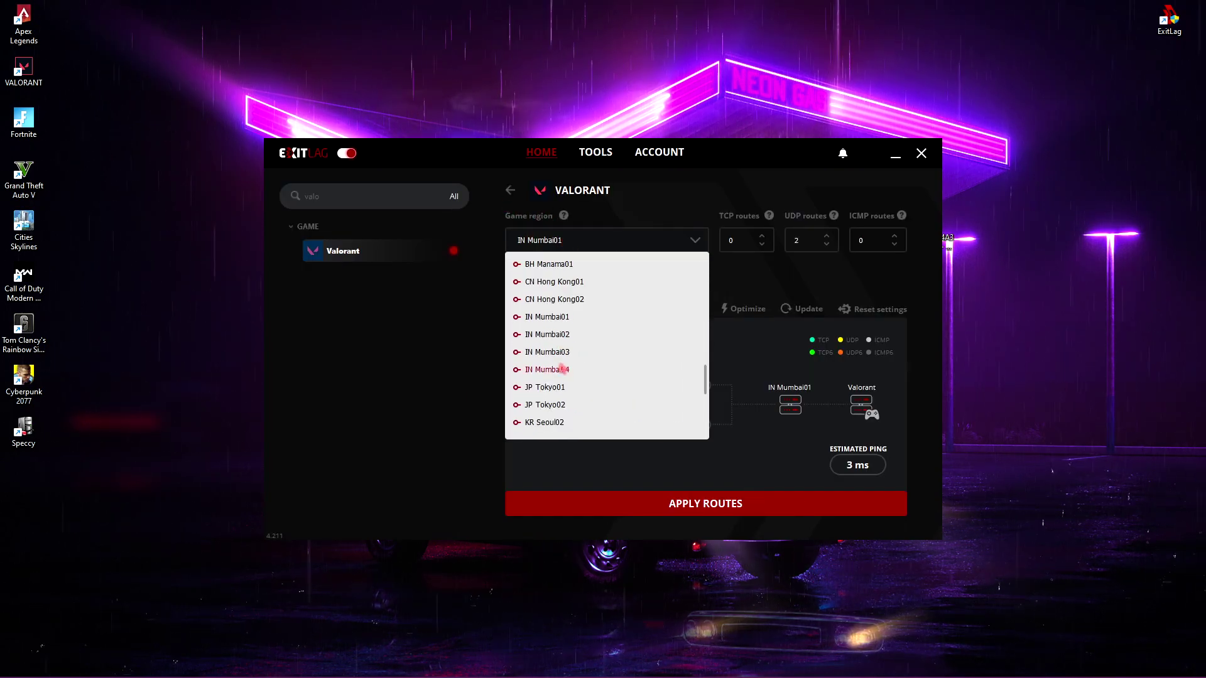
scroll(565, 371, "up", 8)
scroll(565, 371, "up", 1)
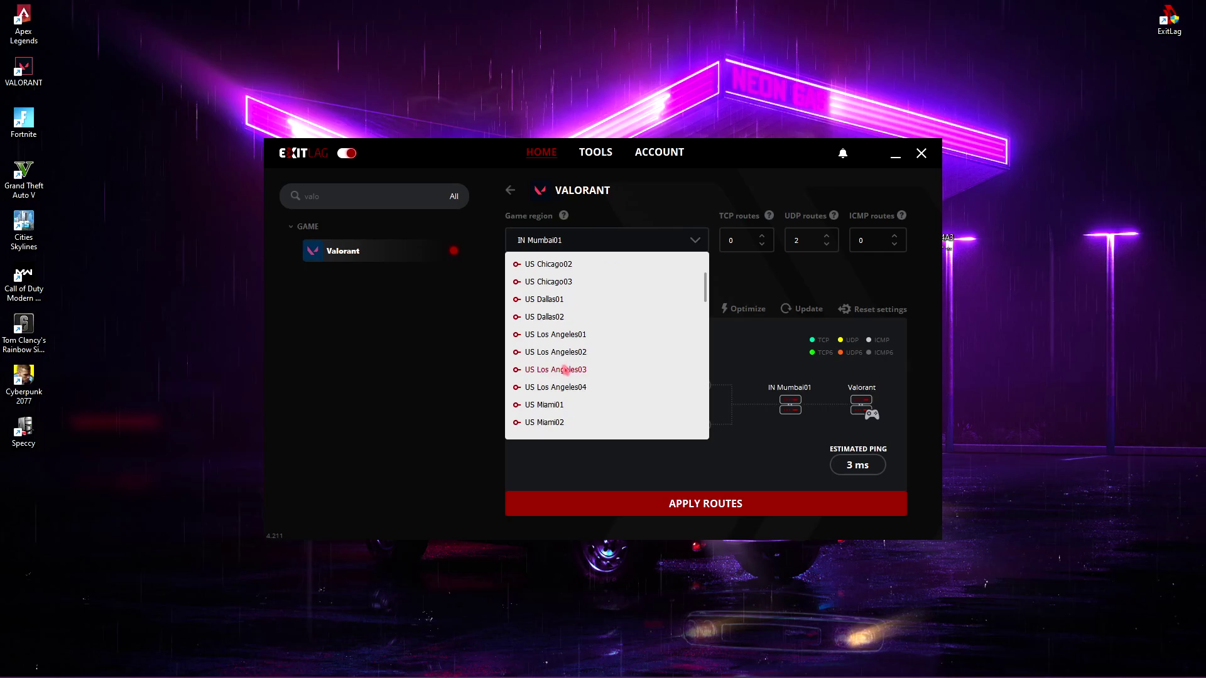
scroll(552, 371, "down", 3)
scroll(540, 370, "up", 5)
left_click(545, 265)
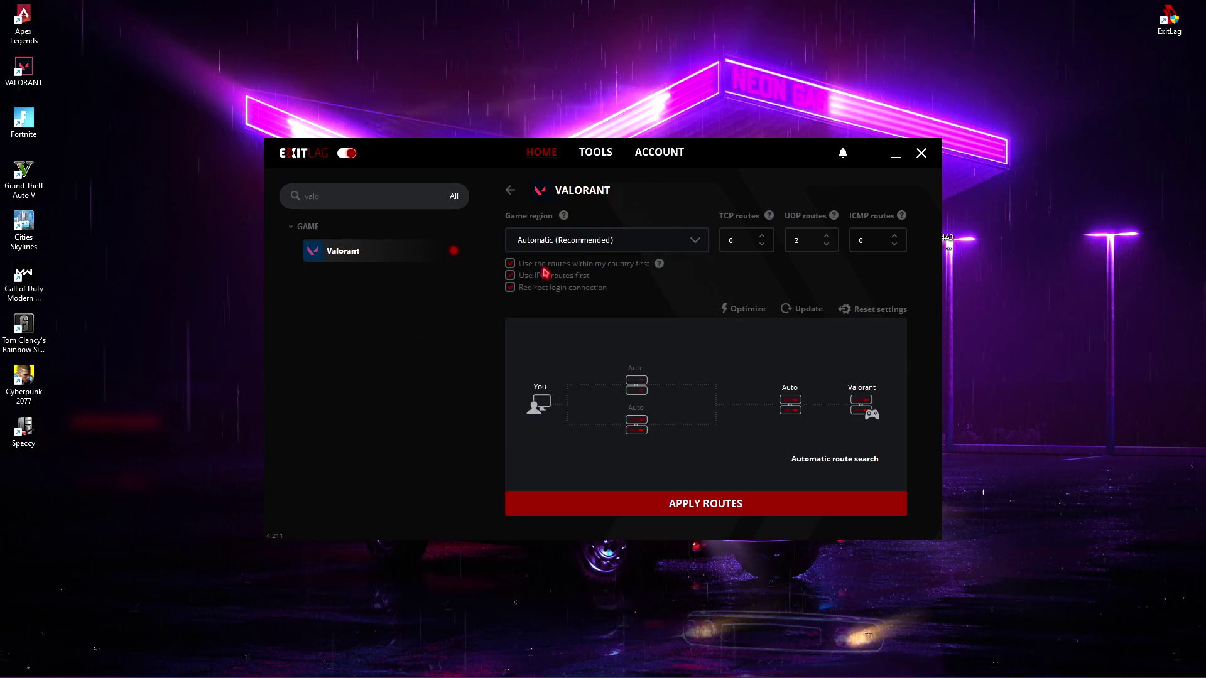
- Choose IN Mumbai01 as Valorant's game region and apply the routes
left_click(570, 246)
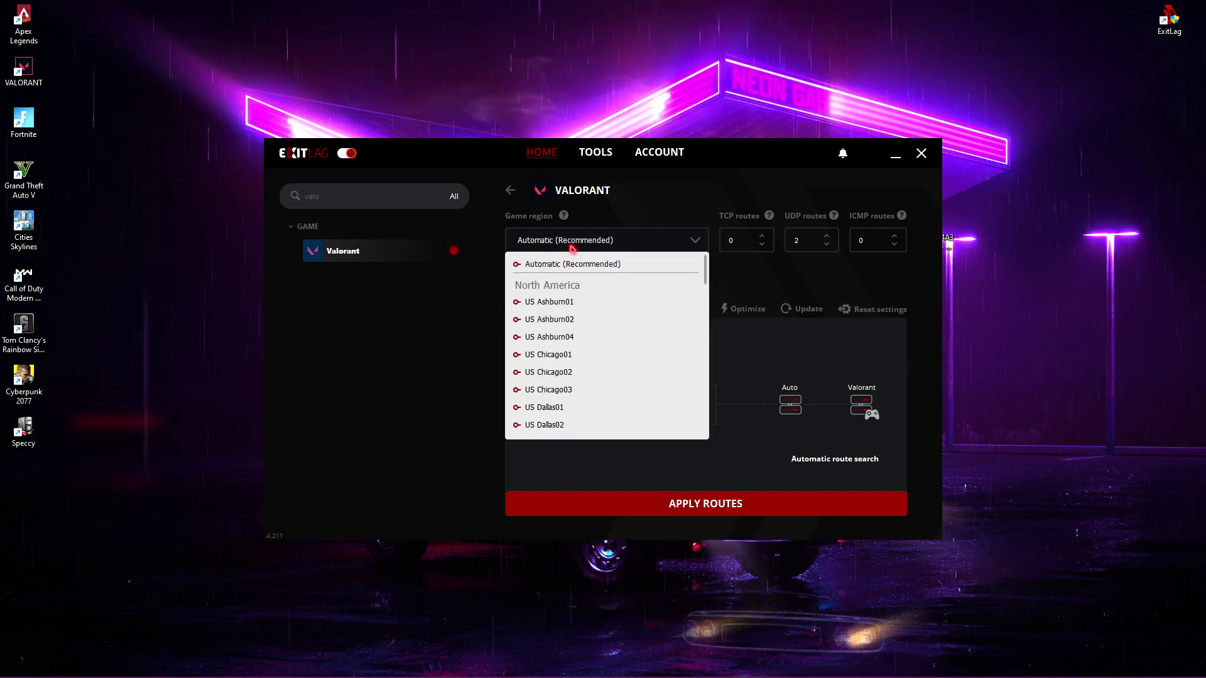
scroll(566, 350, "down", 6)
scroll(584, 350, "down", 2)
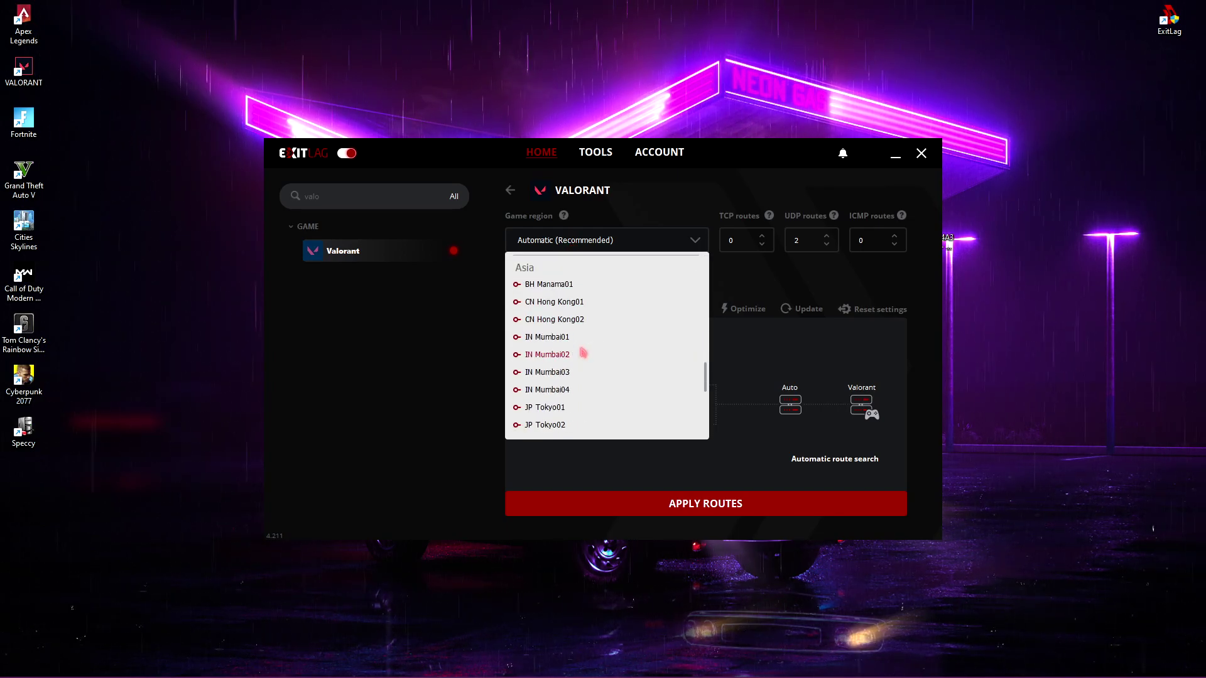
left_click(550, 339)
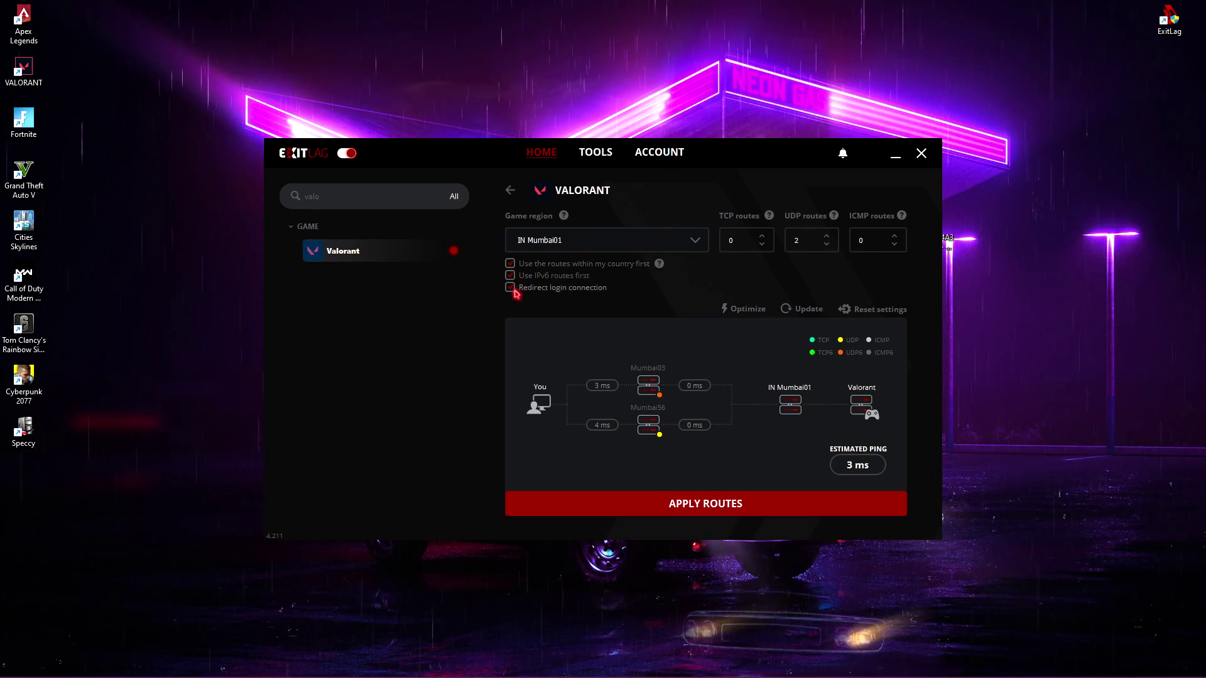
left_click(692, 506)
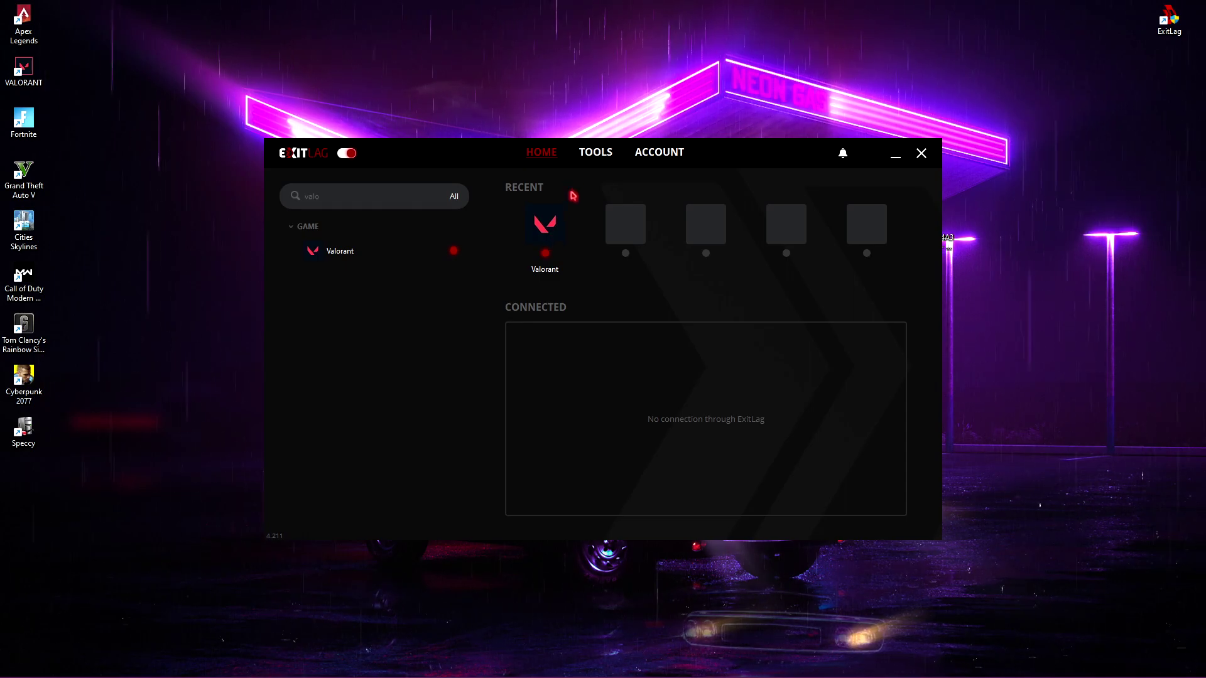
- Enable Disable Game Bar and Game DVR and Disable Core Parking under Tools › FPS Boost, then close ExitLag
left_click(597, 155)
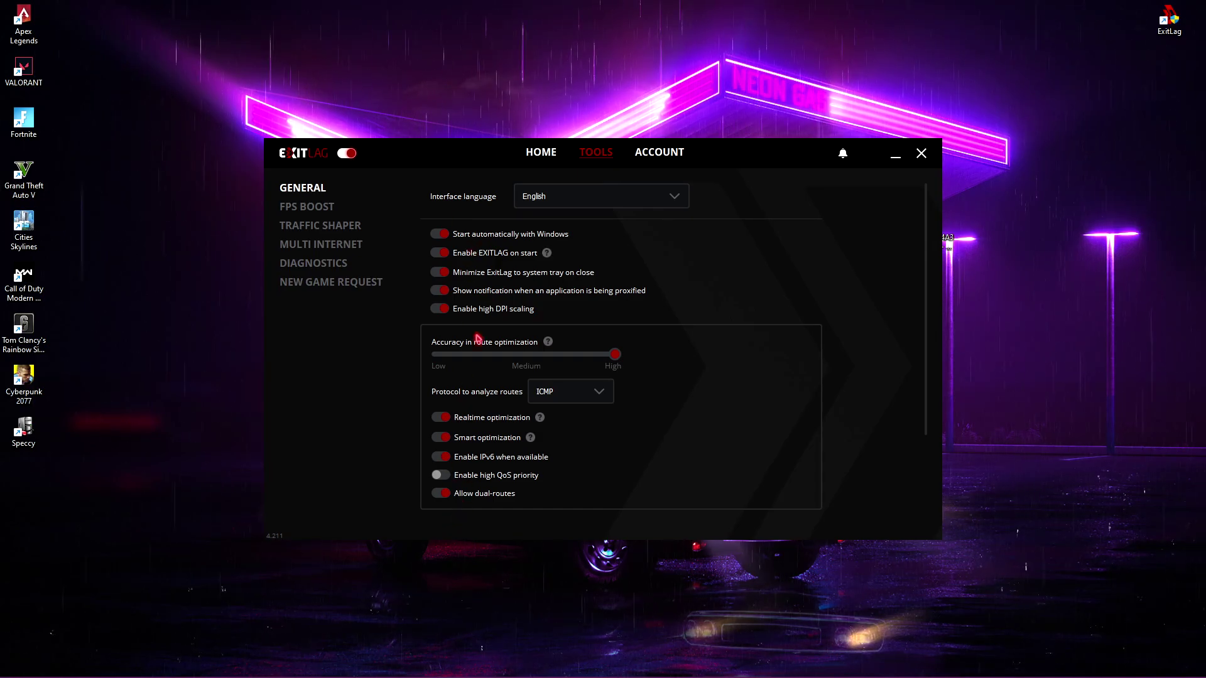
left_click(307, 212)
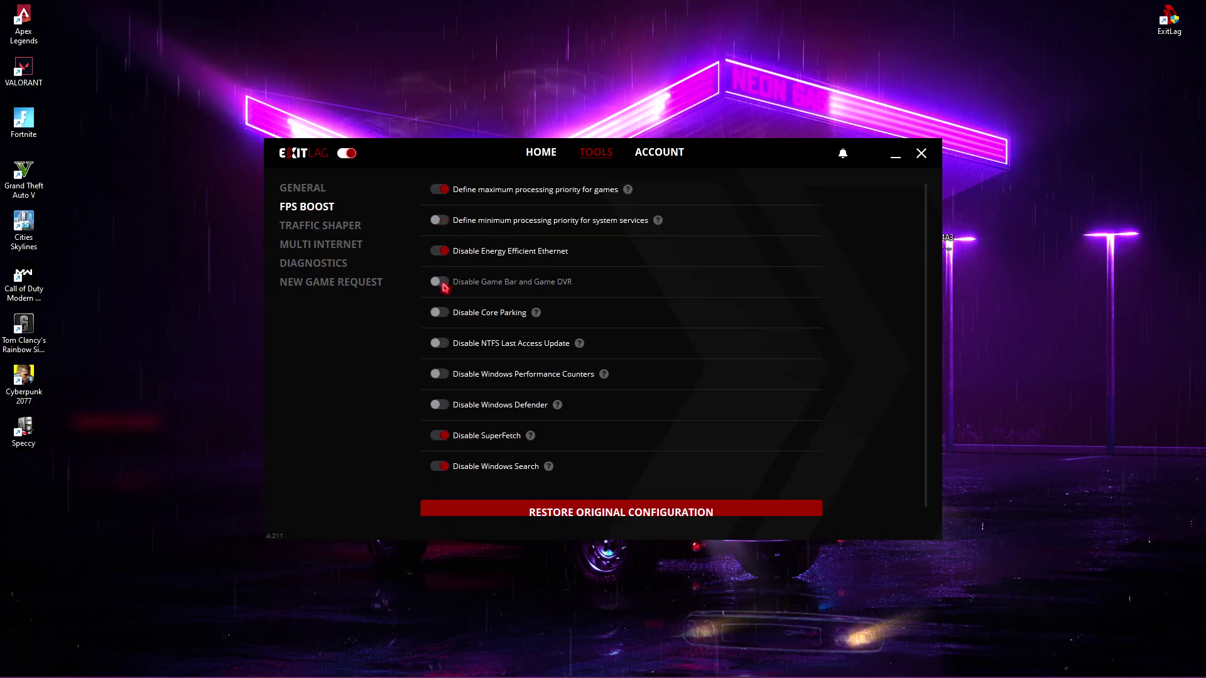
left_click(439, 280)
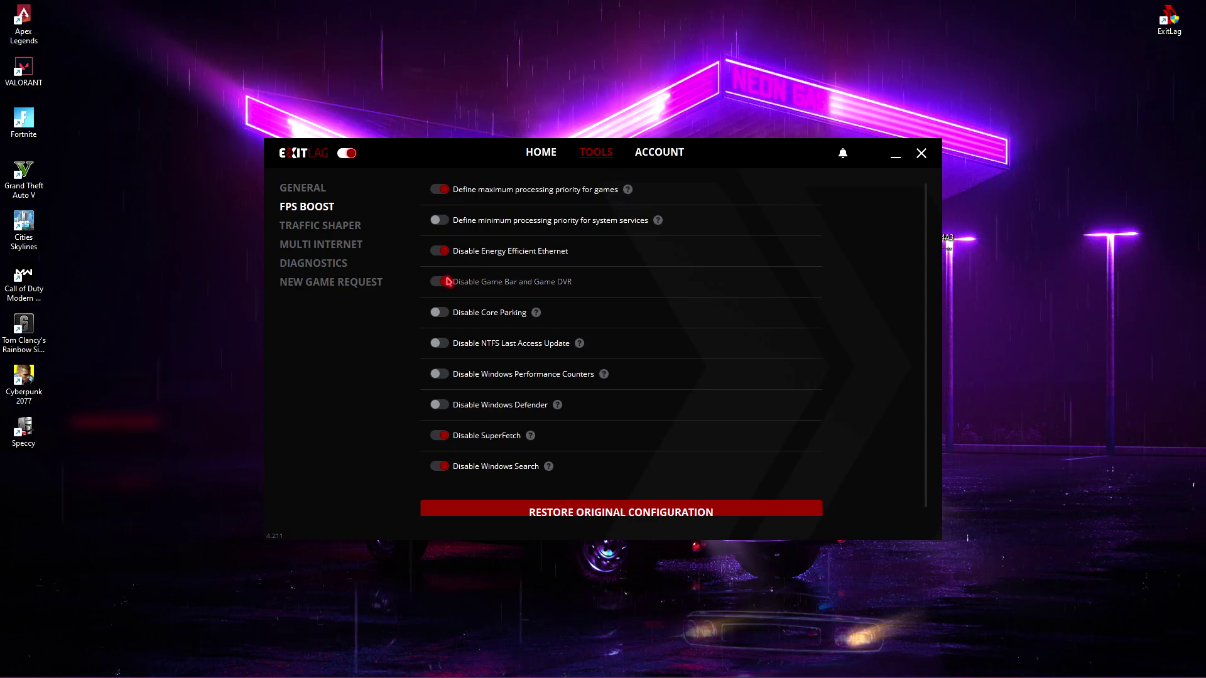
left_click(439, 312)
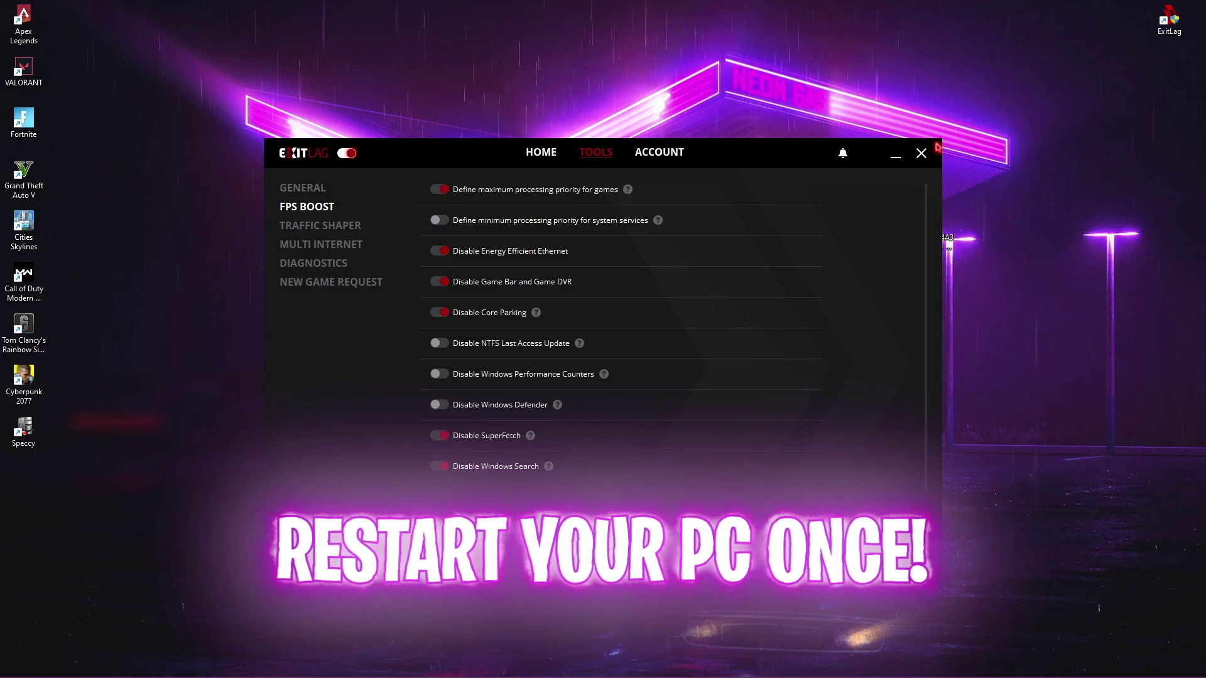
left_click(921, 153)
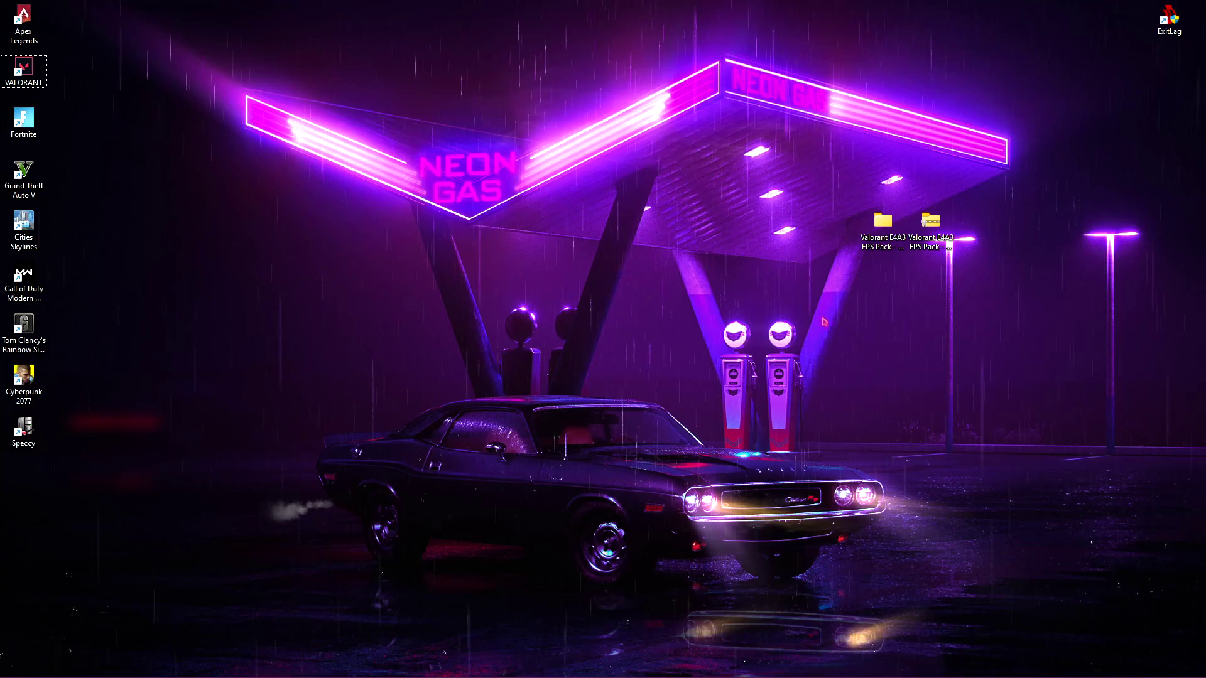
- Select the FPS pack folders on the desktop and open Valorant E4A3 FPS Pack - By BareFox
left_click_drag(831, 174, 947, 247)
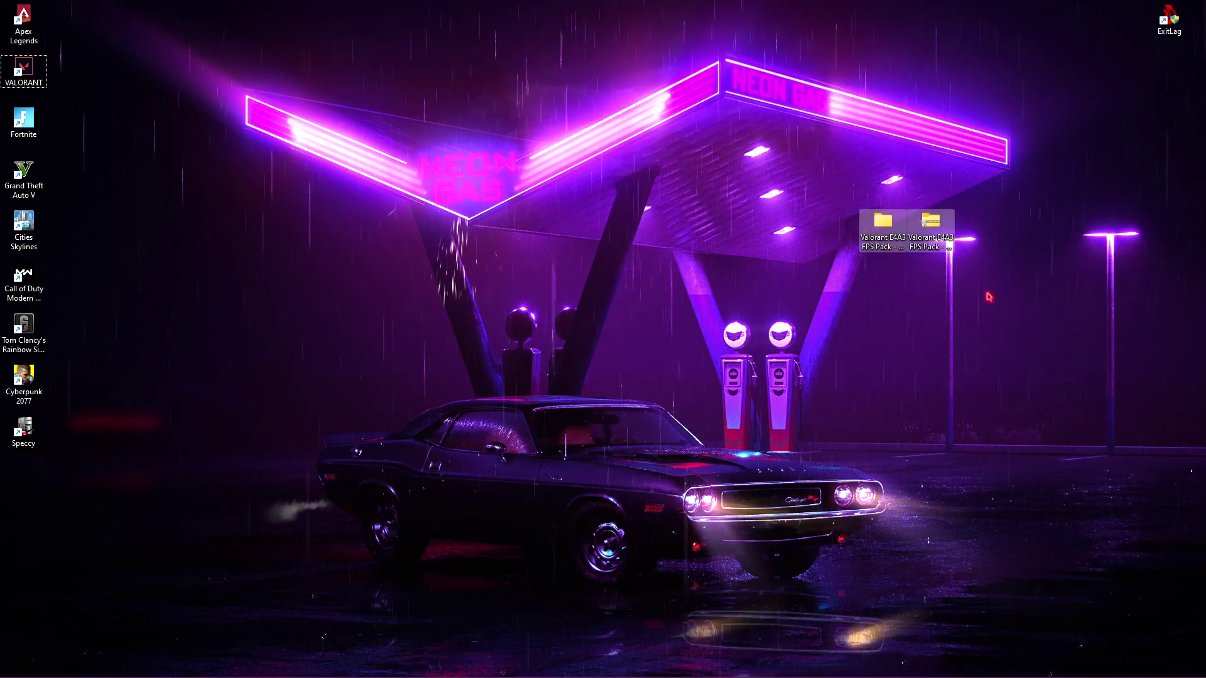
left_click(883, 223)
double_click(884, 223)
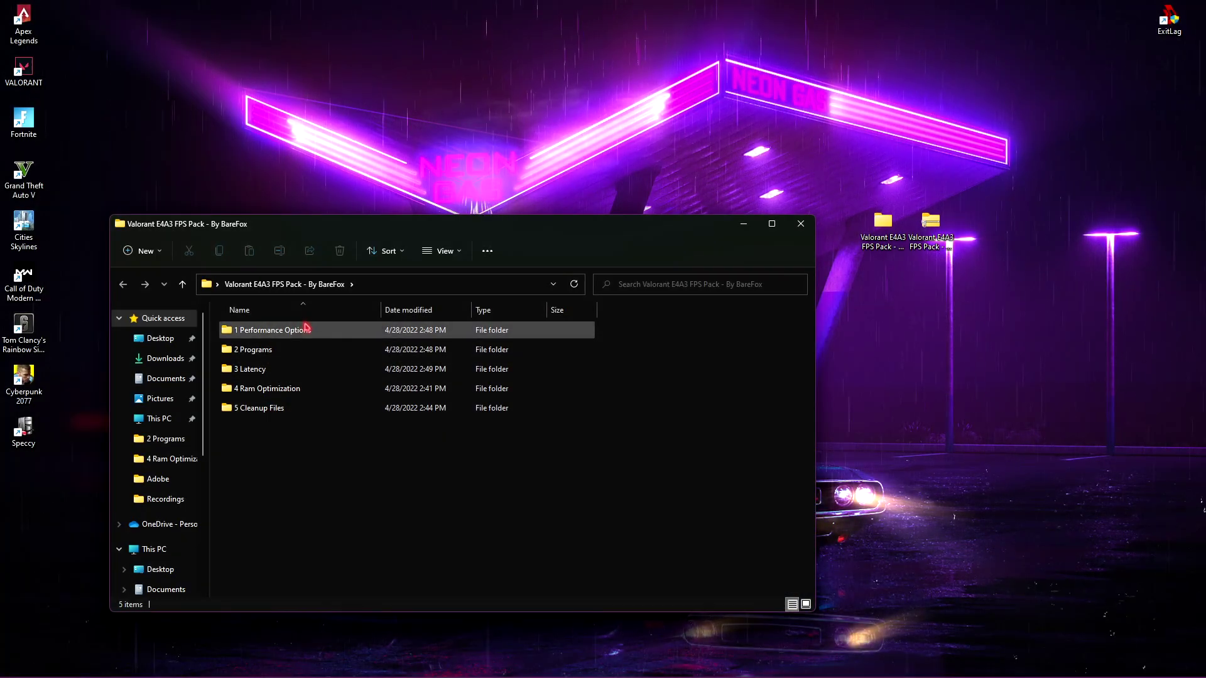
- Open the 1 Performance Options folder and try the best-performance visual-effects preset in its shortcut
double_click(304, 330)
double_click(304, 331)
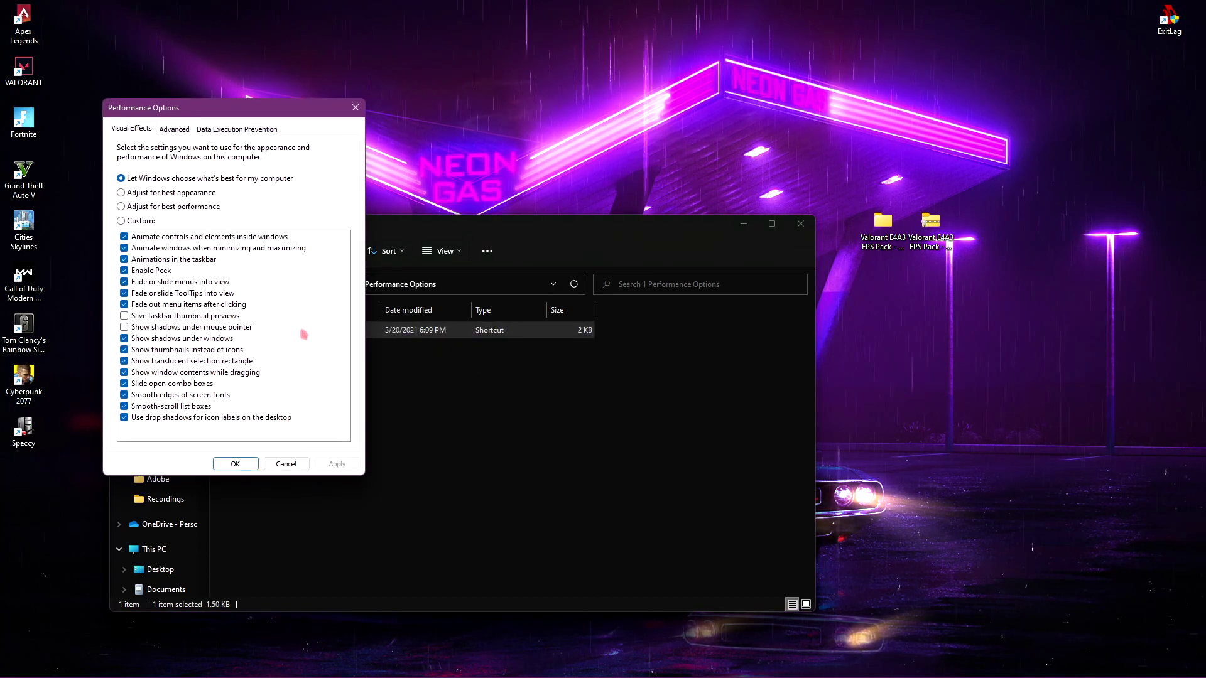
left_click(144, 208)
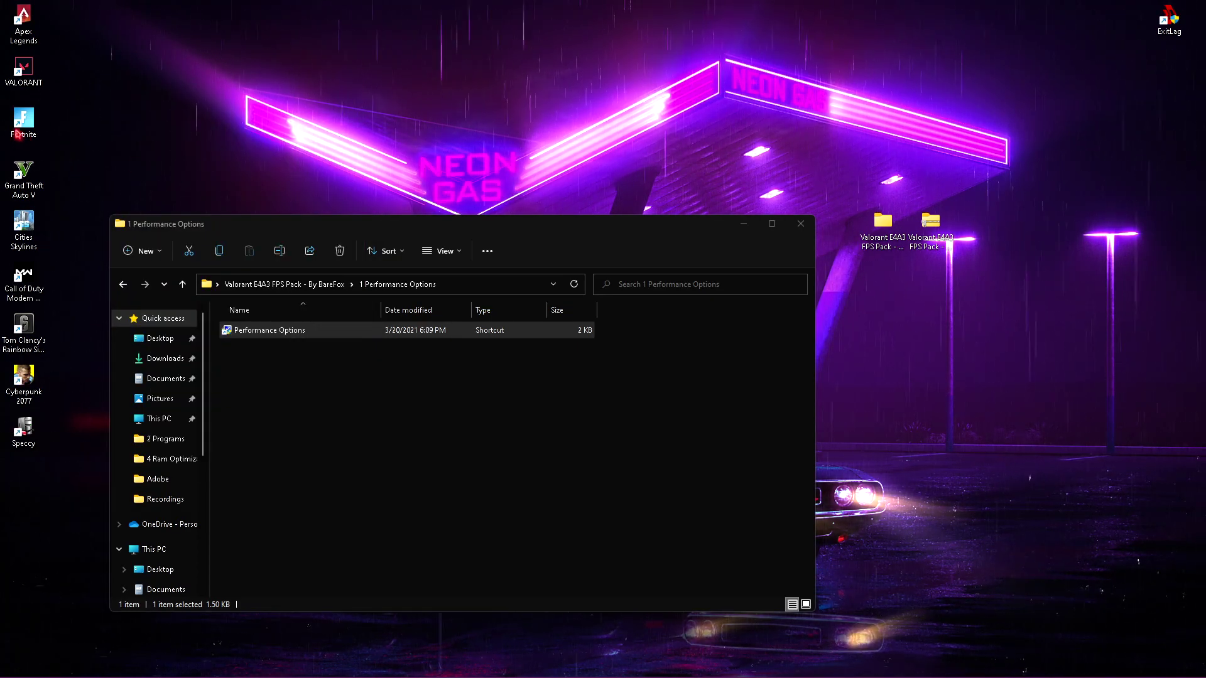
left_click(18, 129)
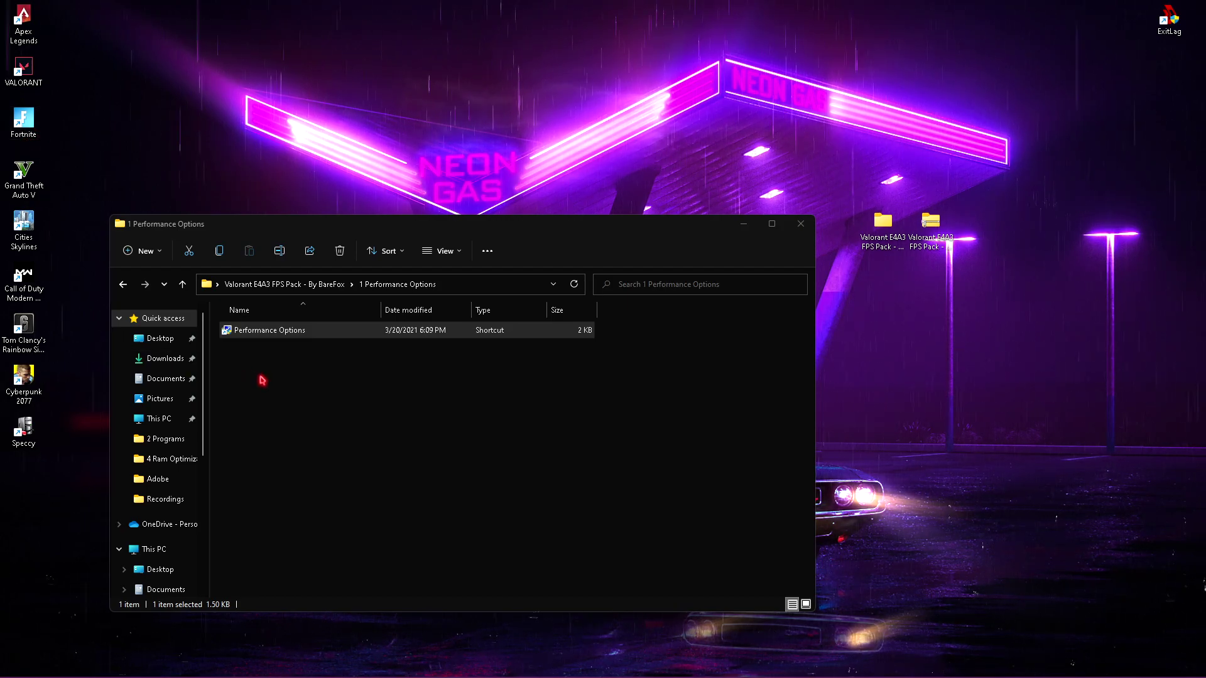
left_click(800, 224)
mouse_move(661, 675)
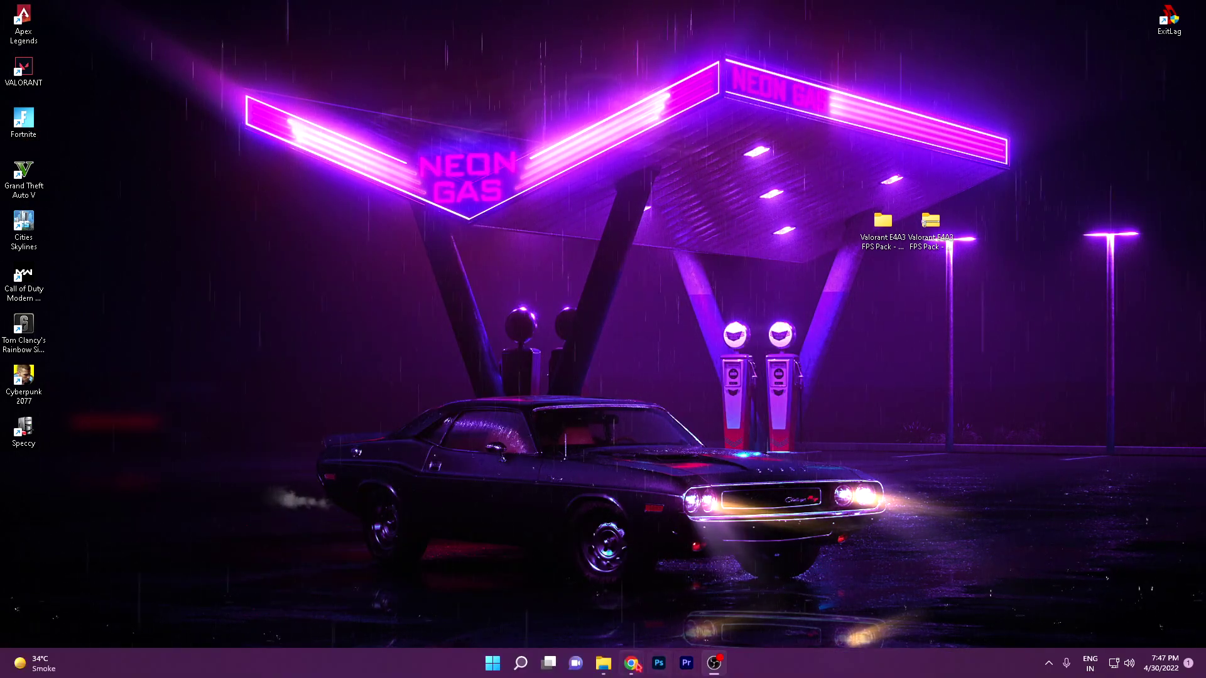
left_click(603, 662)
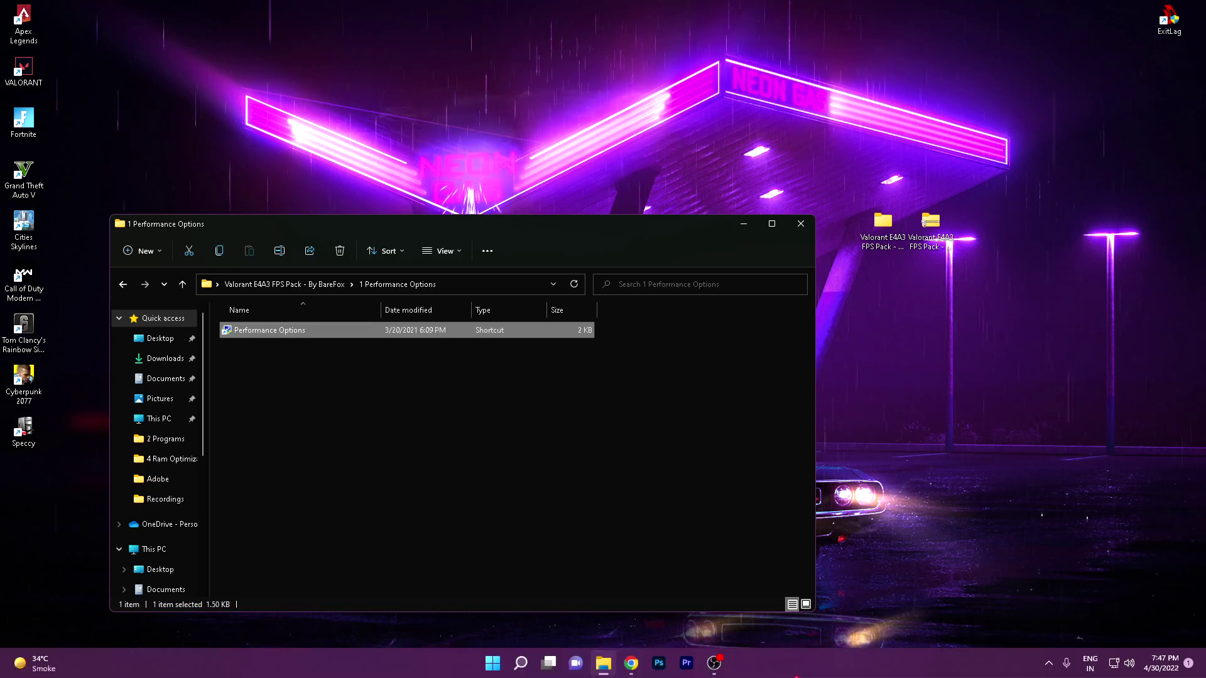
- Reapply visual effects as Adjust for best appearance, confirm with OK, and return to the pack folder
double_click(385, 331)
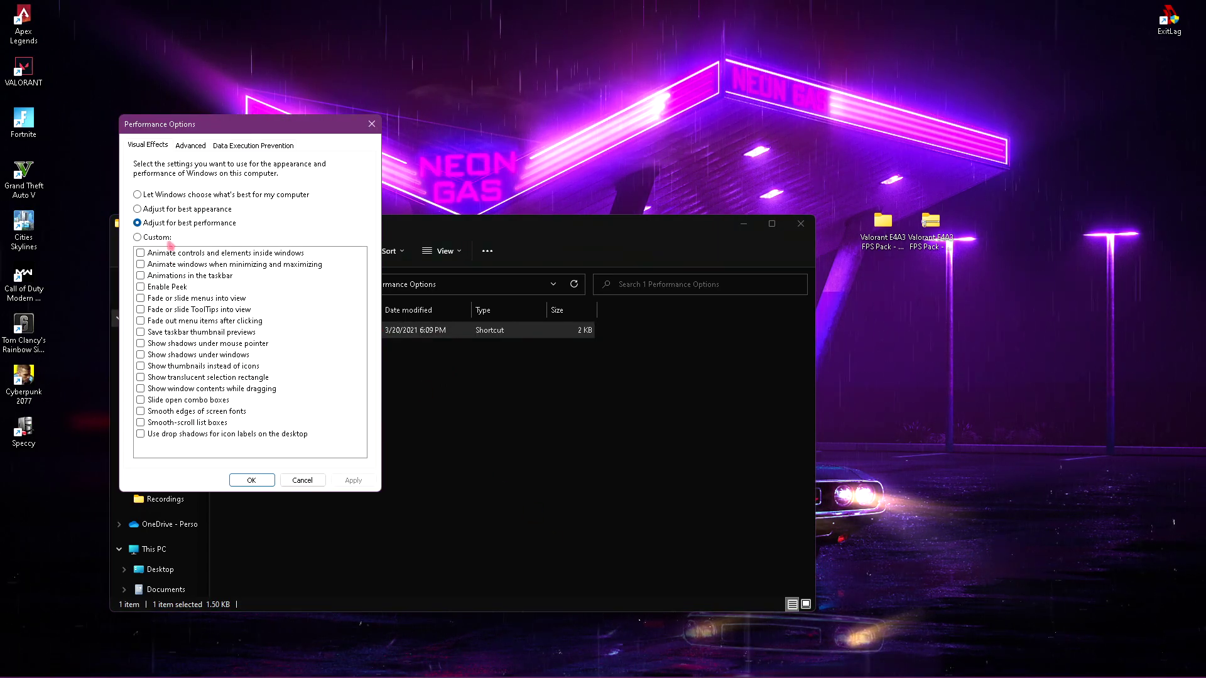
key("Up")
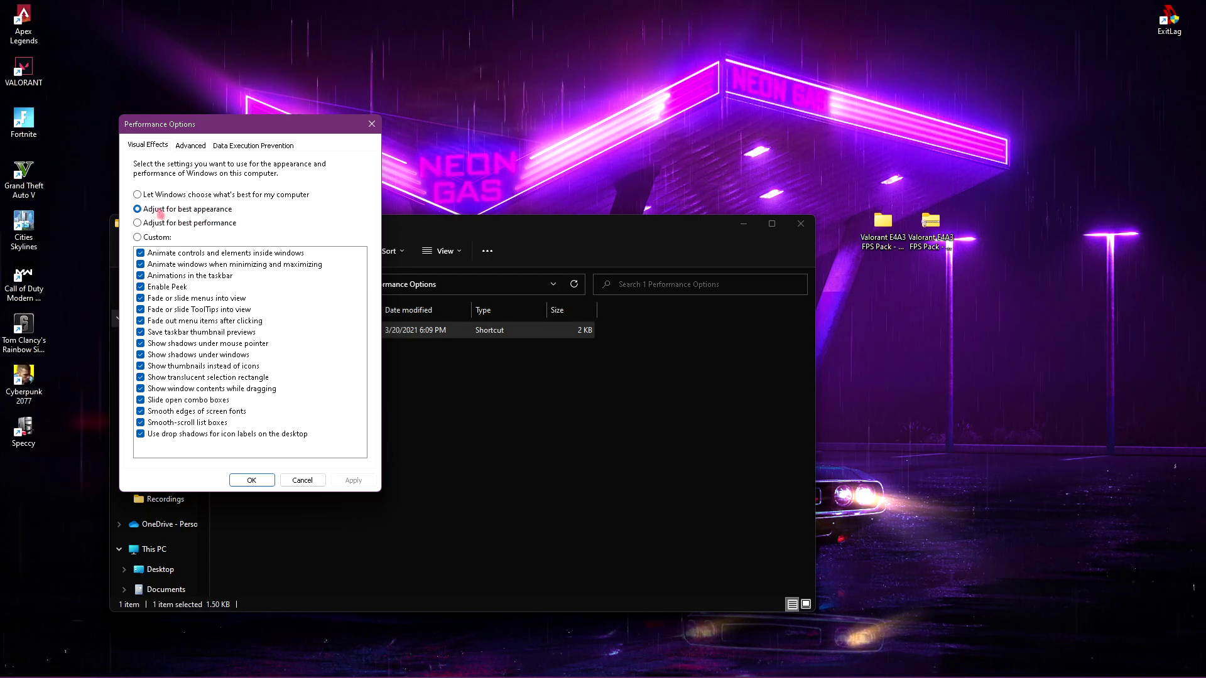
left_click(265, 481)
key("BackSpace")
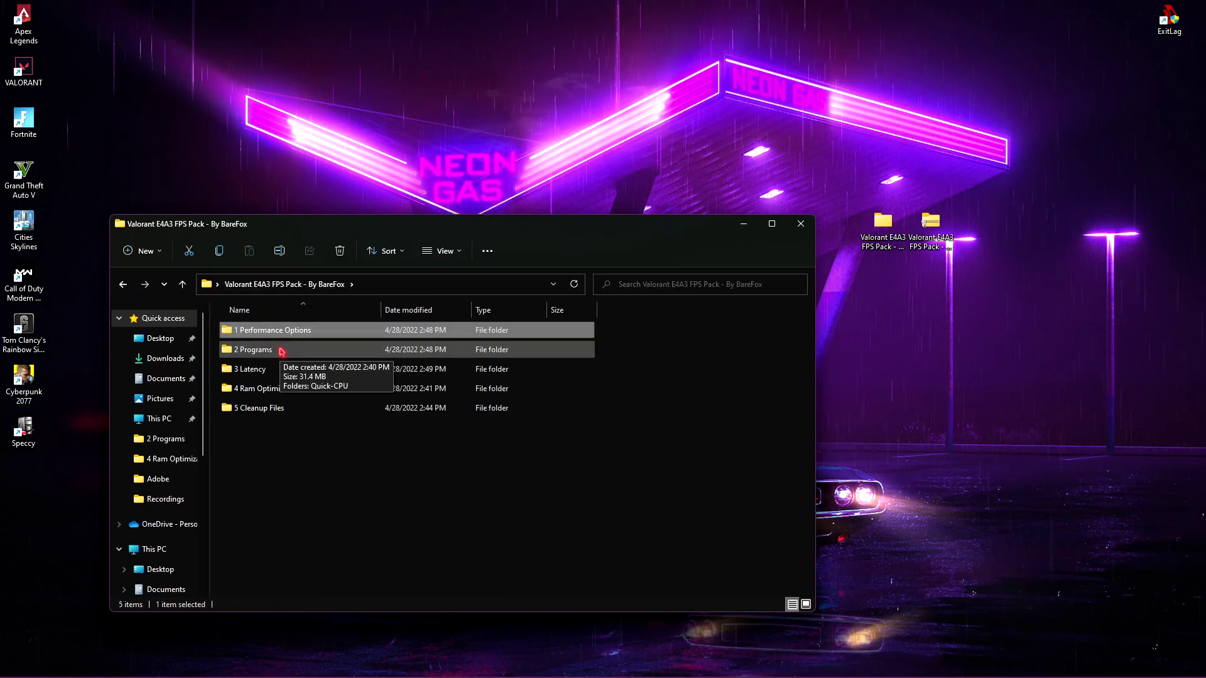
- Go to 2 Programs > Quick-CPU and launch Quick CPU by searching 'quickcpu'
double_click(281, 351)
double_click(277, 334)
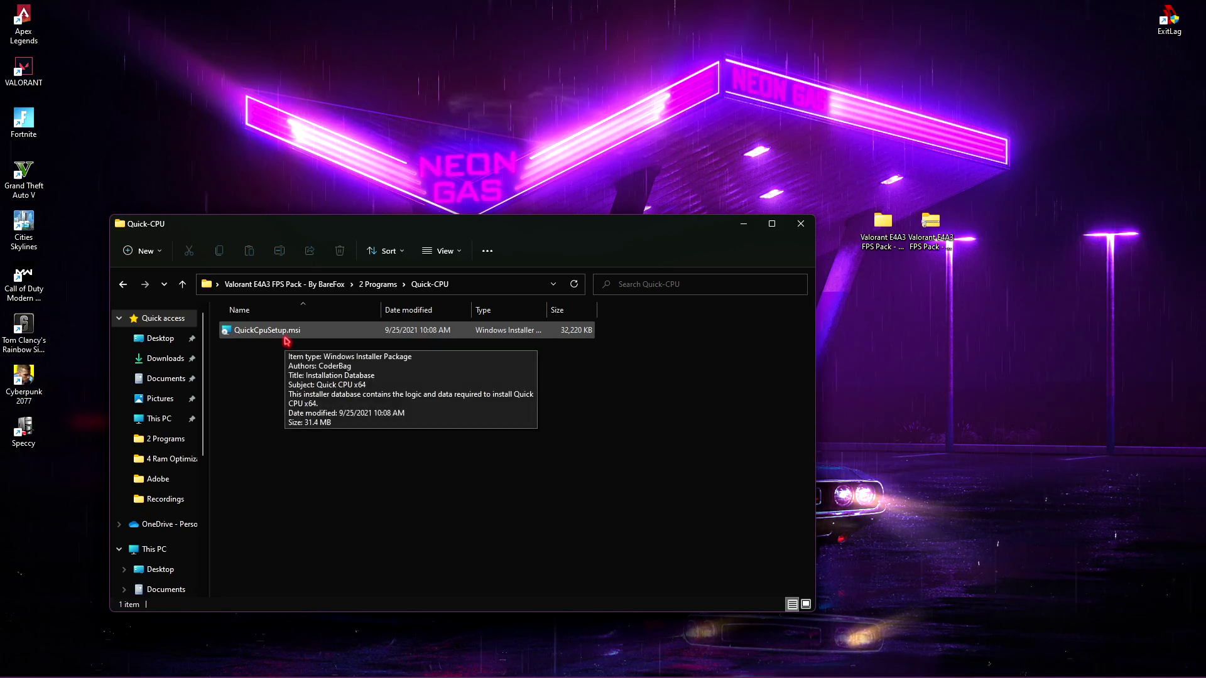
key("super")
type("quickcpu")
key("Return")
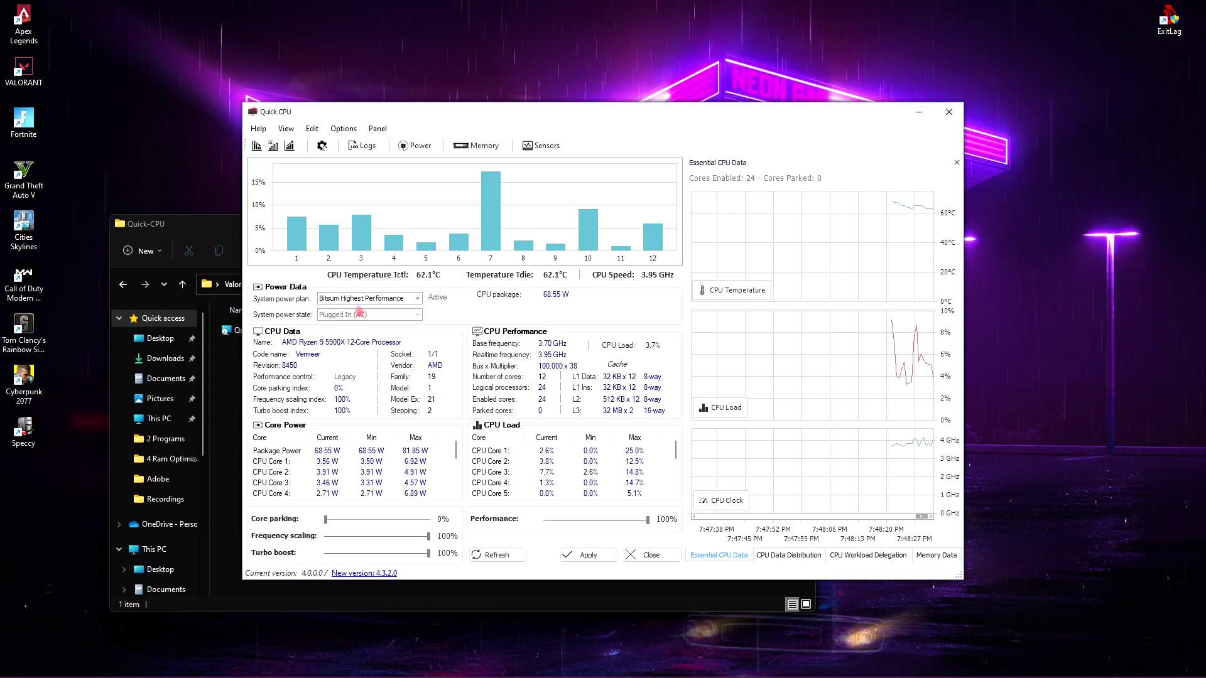
- Set core parking to 100% in Quick CPU and apply the changes
left_click(399, 299)
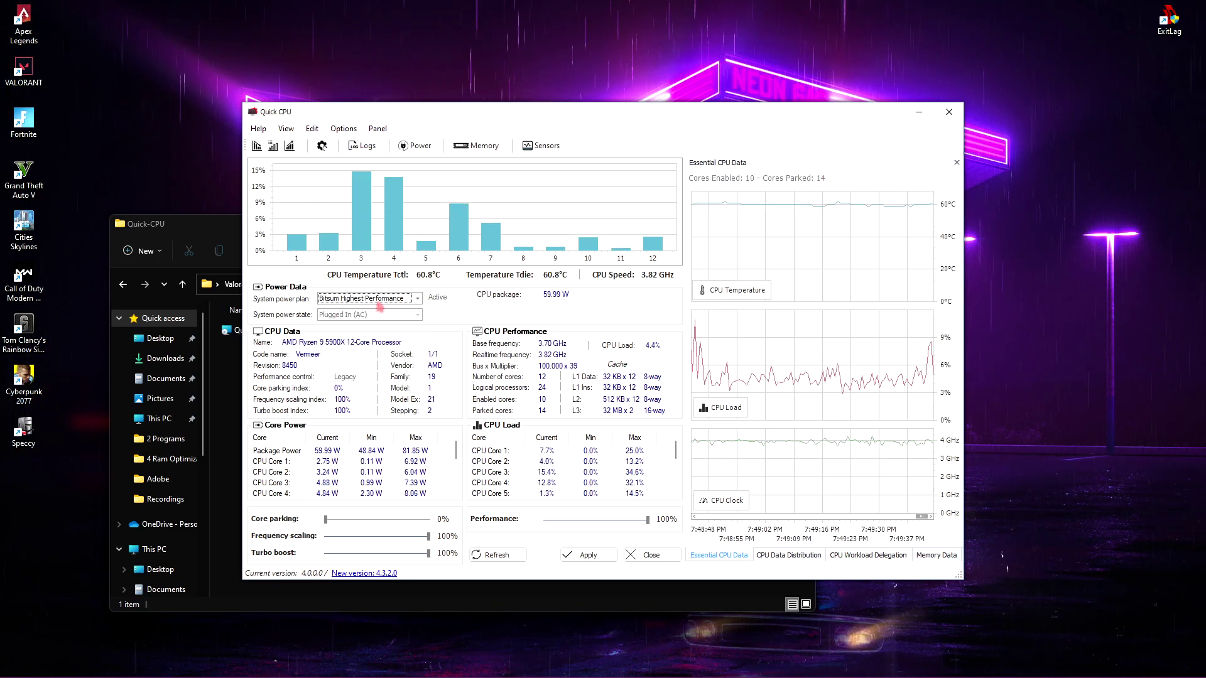
left_click_drag(326, 522, 328, 524)
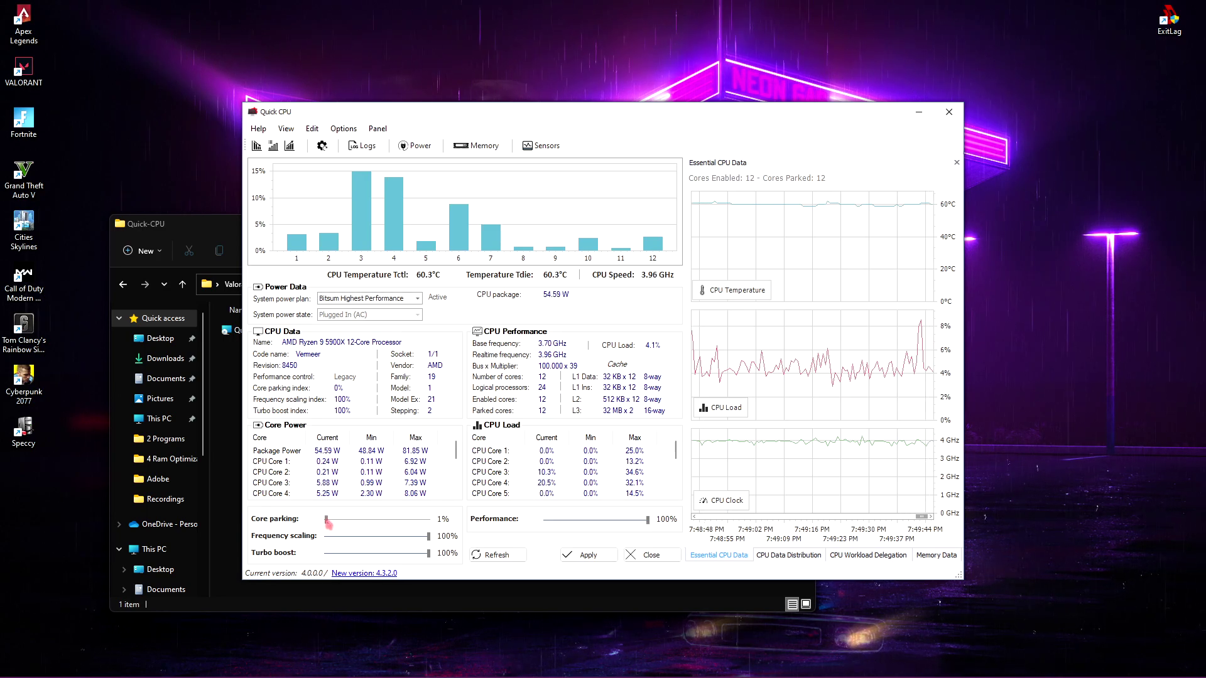
left_click(578, 557)
key("Return")
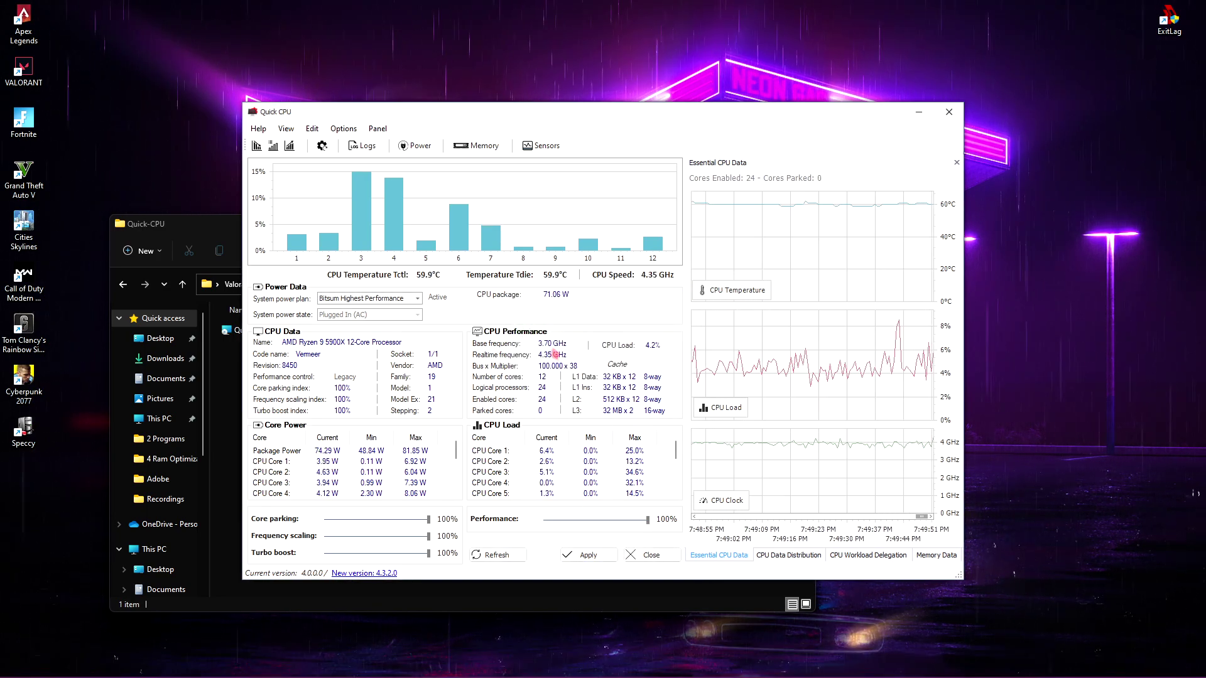
- Clean system memory down to 25% in use, close Quick CPU, and return to the pack folder
left_click(477, 146)
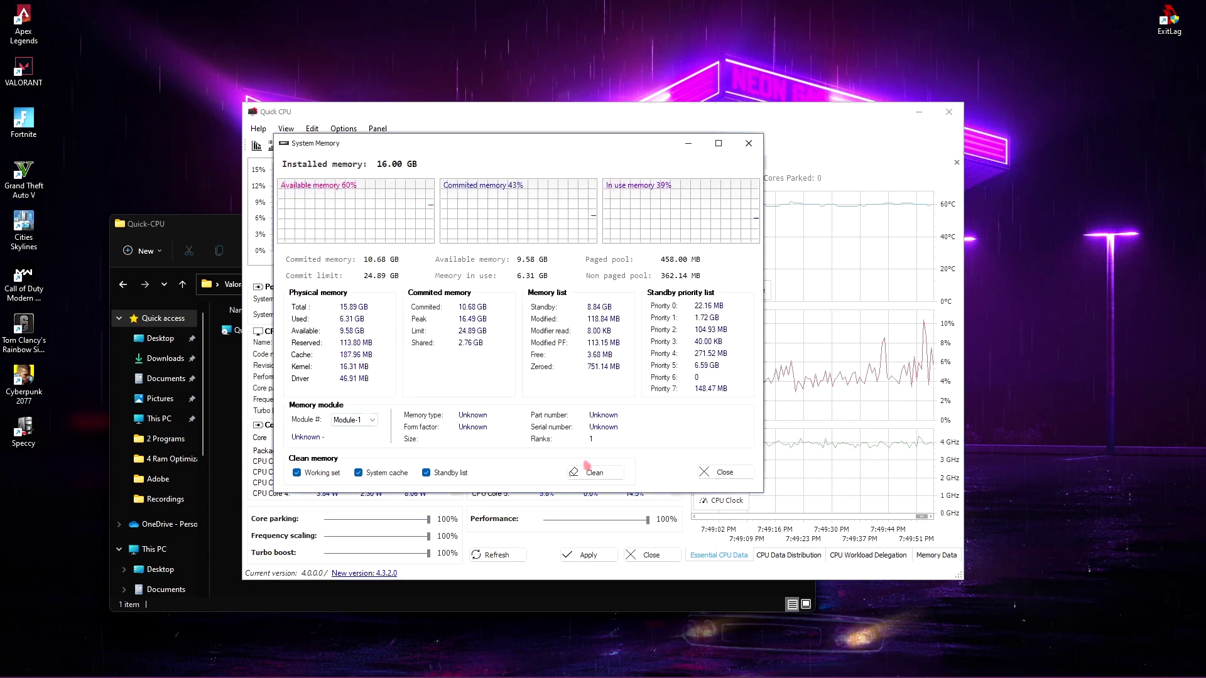
left_click(589, 473)
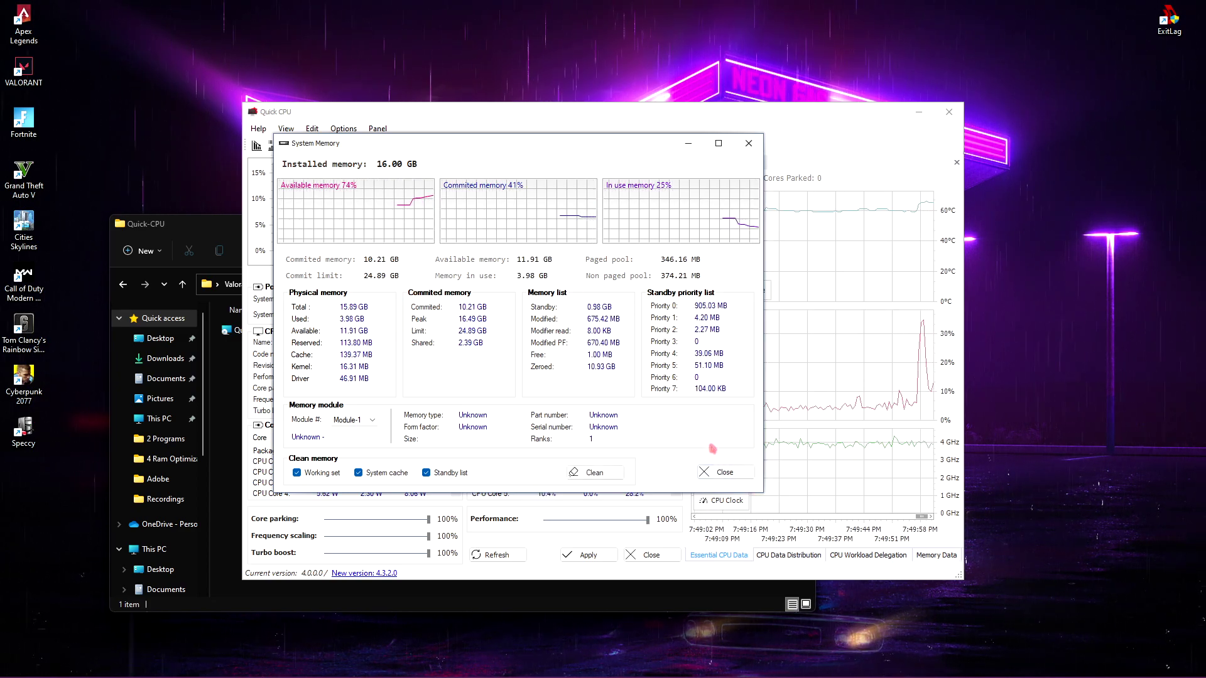
left_click(949, 114)
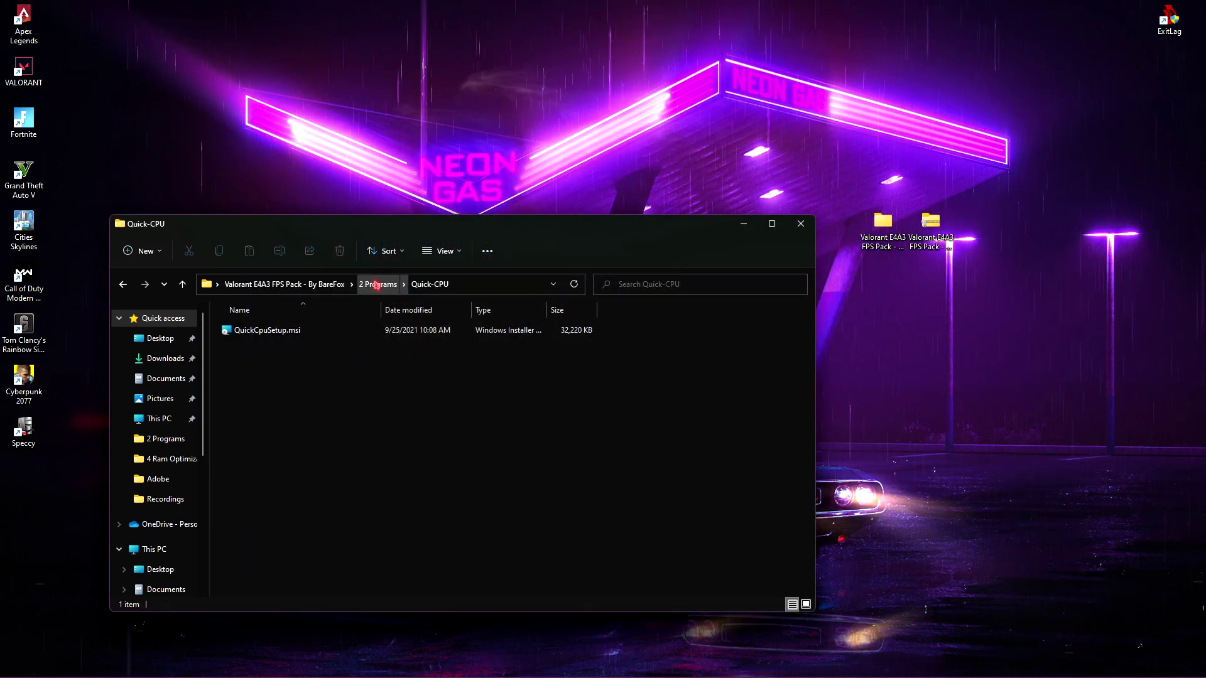
left_click(284, 284)
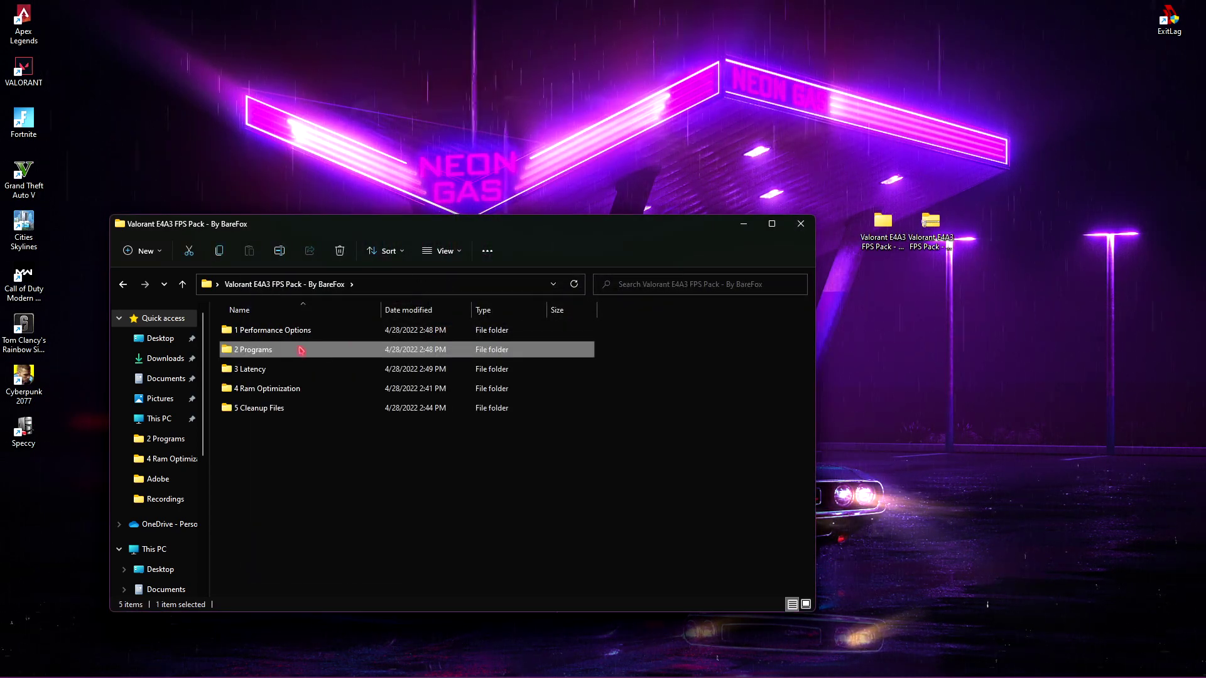
- Run Timer Resolution from 3 Latency, set it to the 0.499 ms maximum, and return to the pack folder
double_click(268, 375)
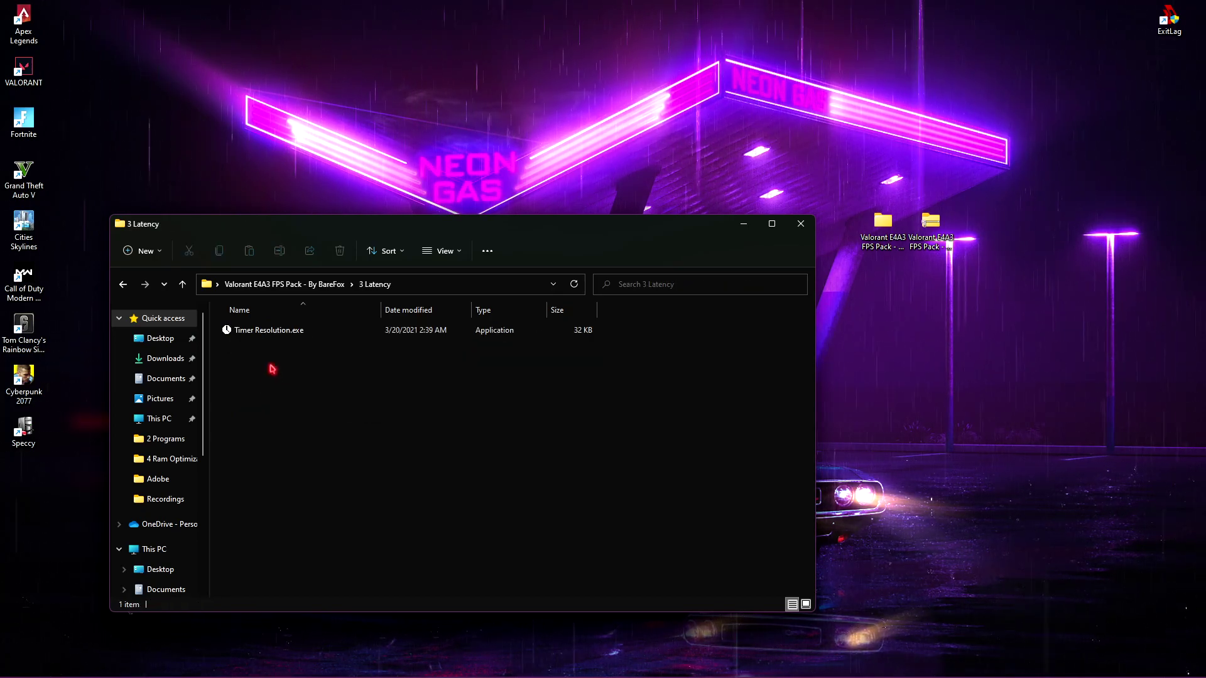
left_click(282, 337)
double_click(282, 337)
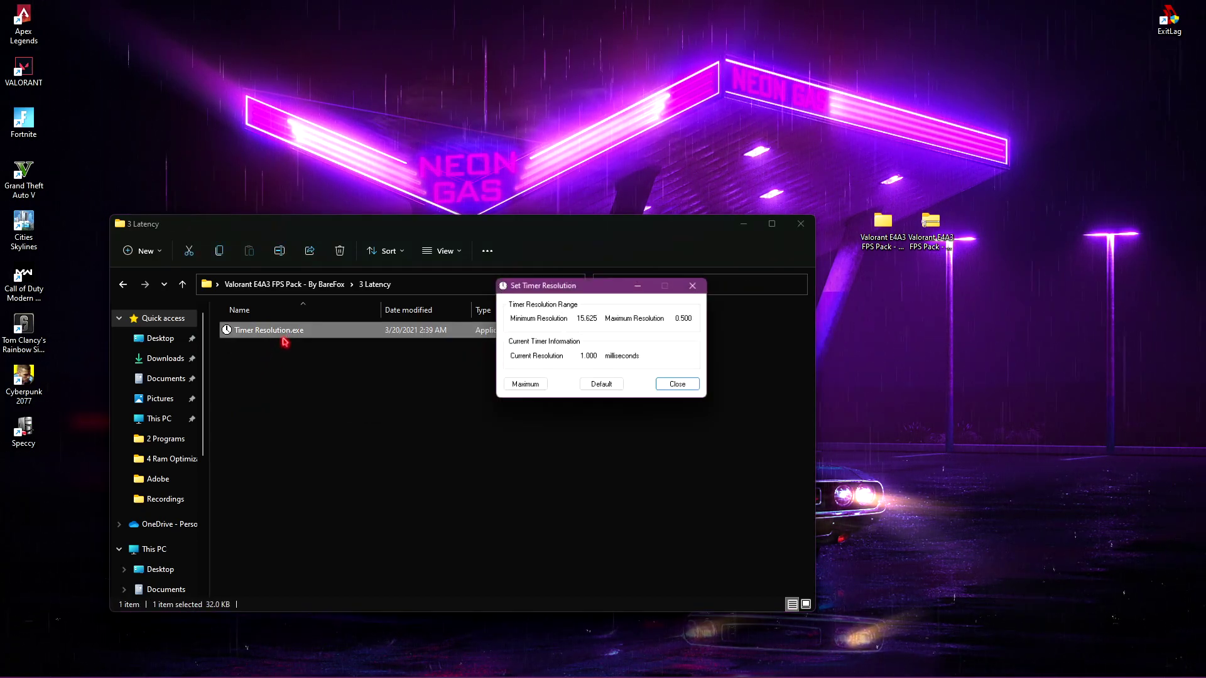
left_click(532, 391)
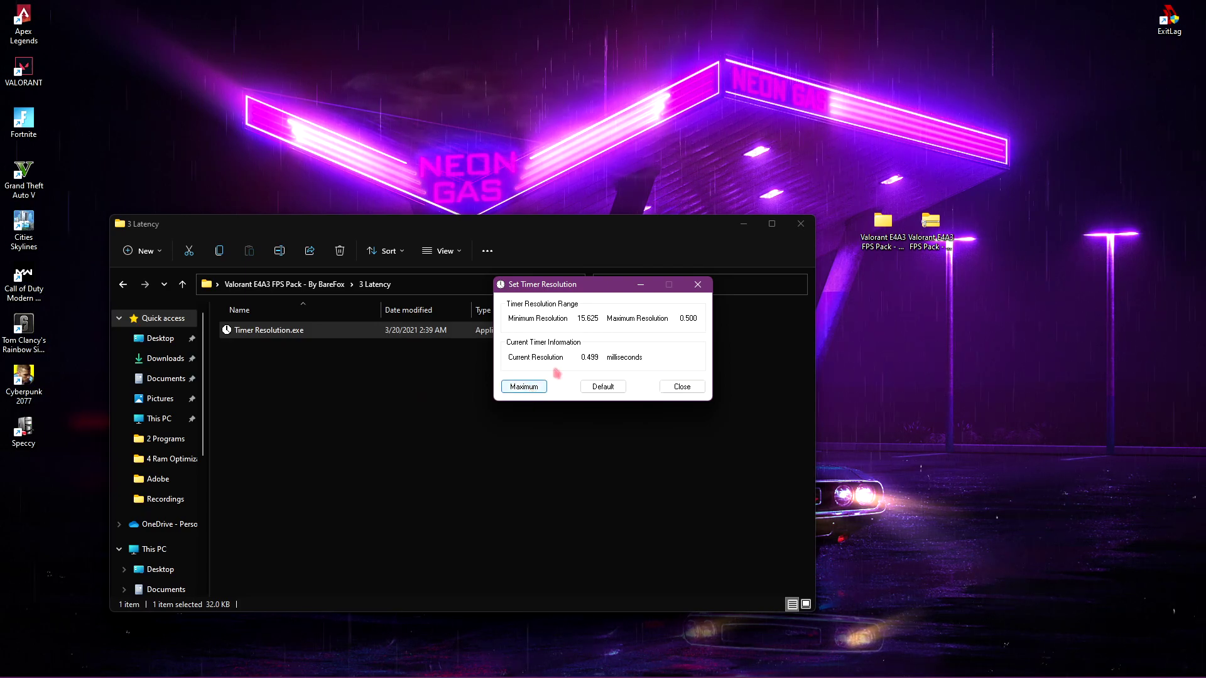
left_click(641, 285)
left_click(238, 284)
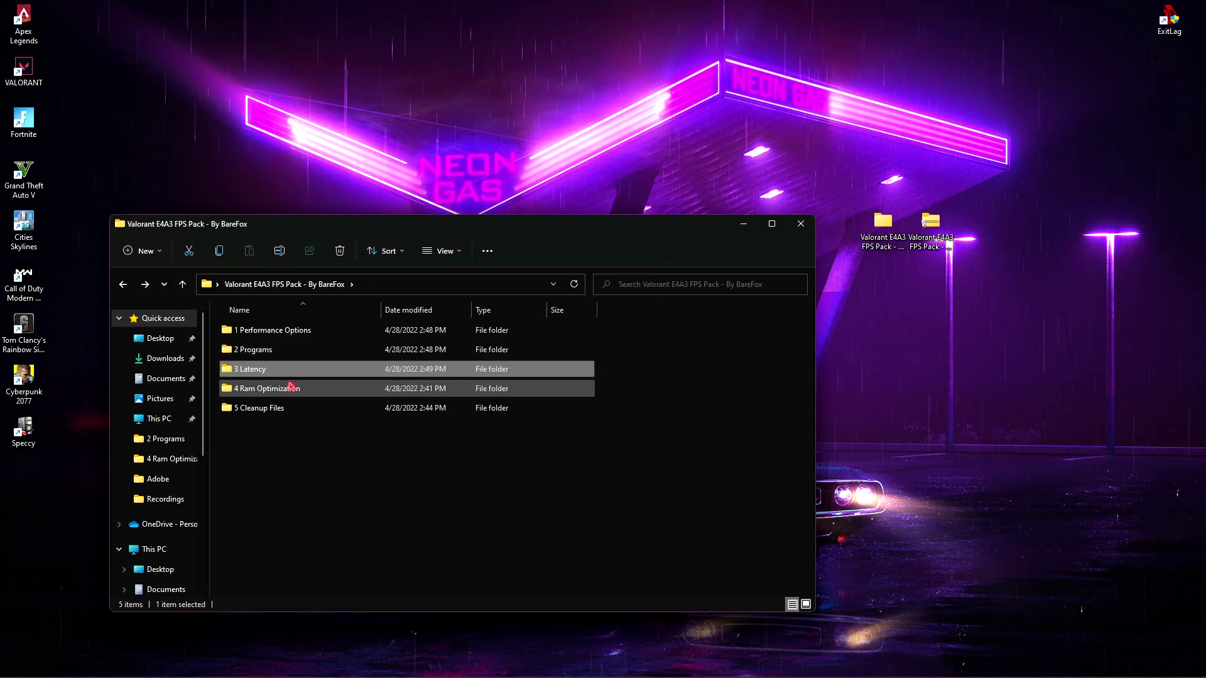
- In 4 Ram Optimization, confirm 16.0 GB installed RAM in System Information, then select 16GB Ram.reg
double_click(291, 386)
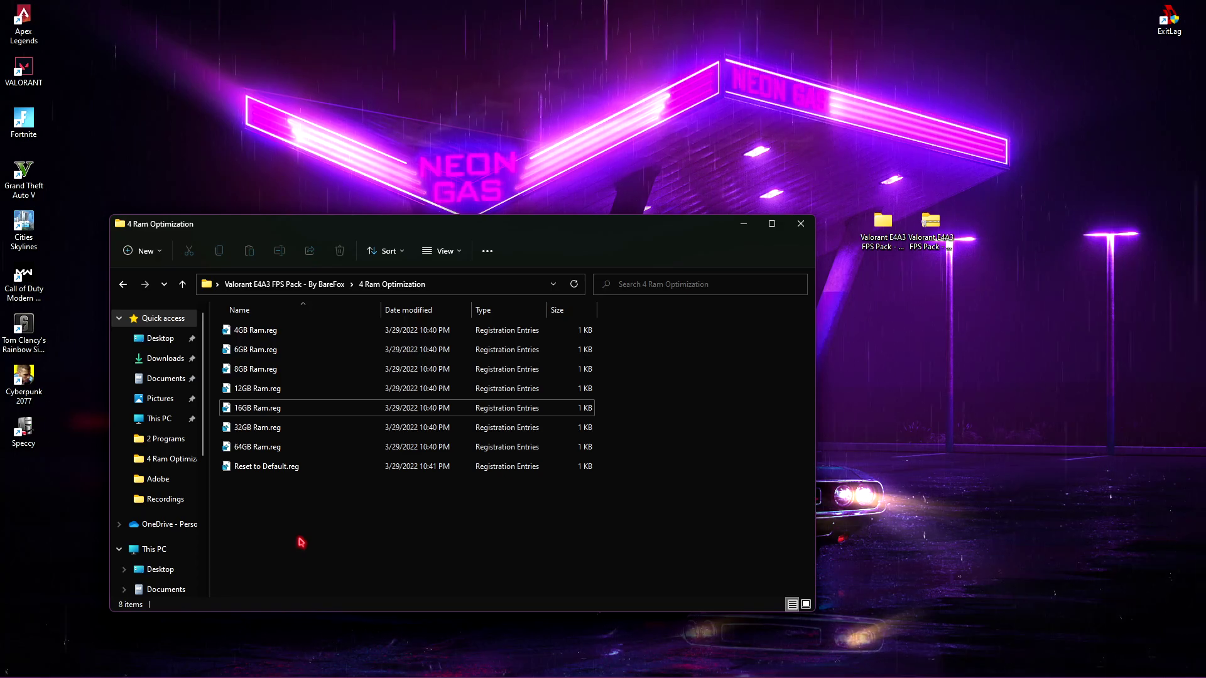
key("super")
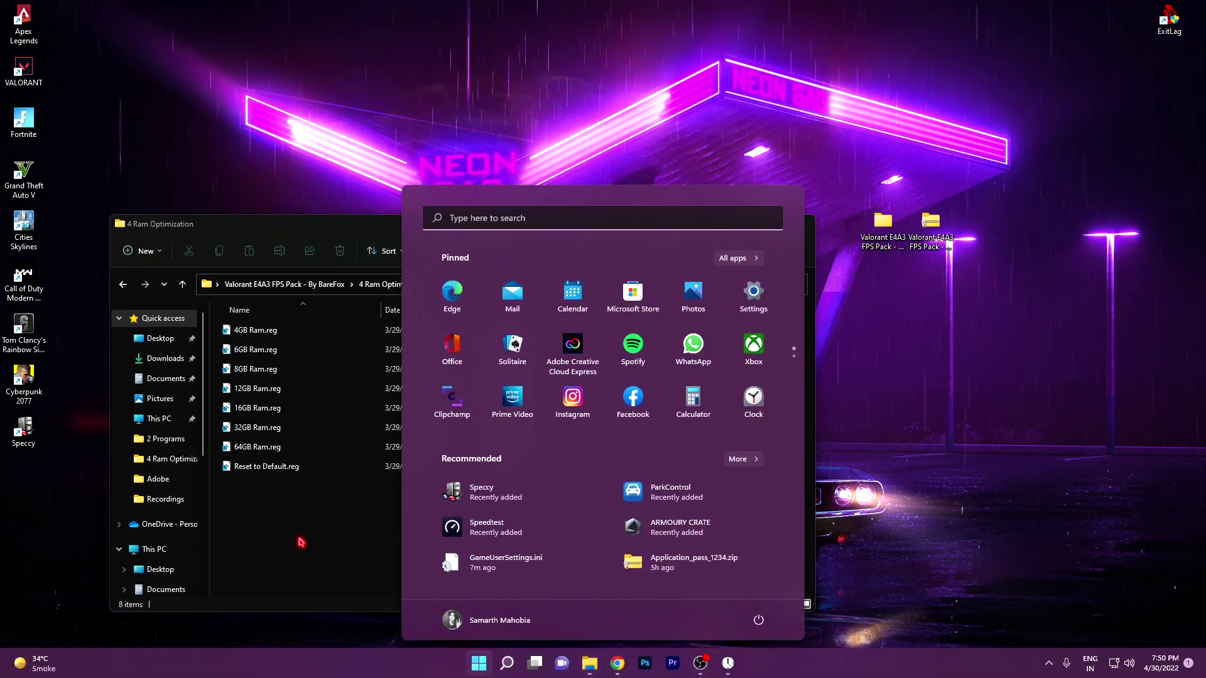
type("system information")
key("Return")
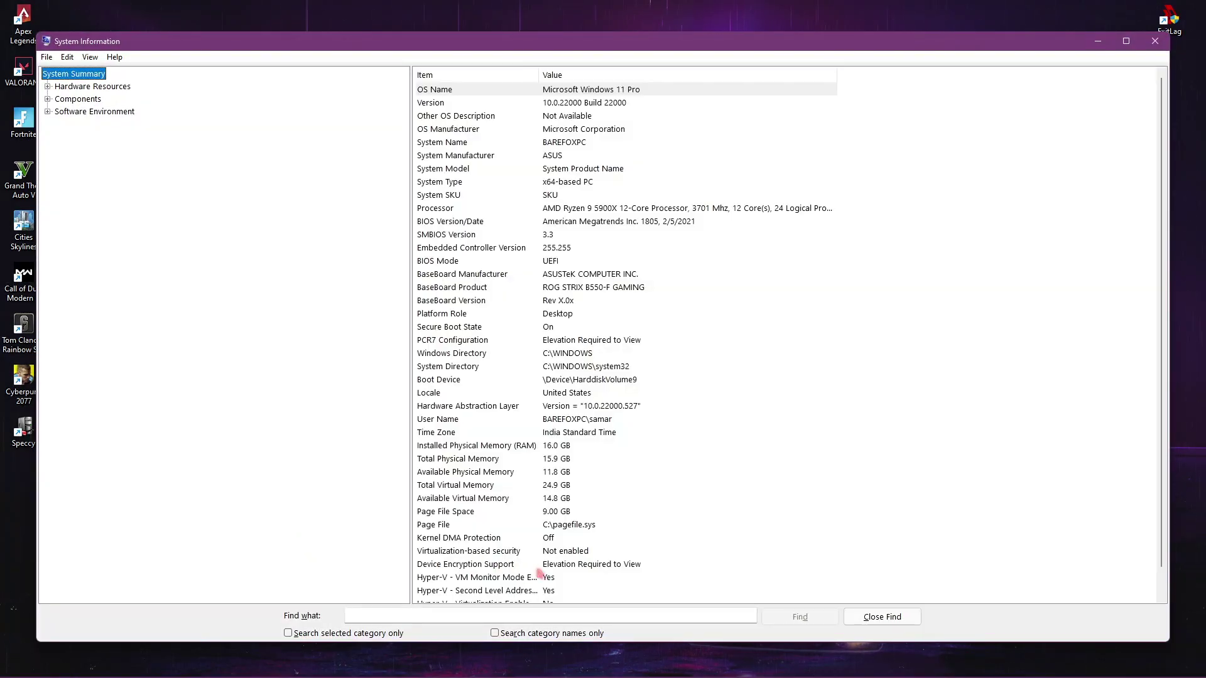
scroll(539, 572, "down", 1)
left_click(530, 421)
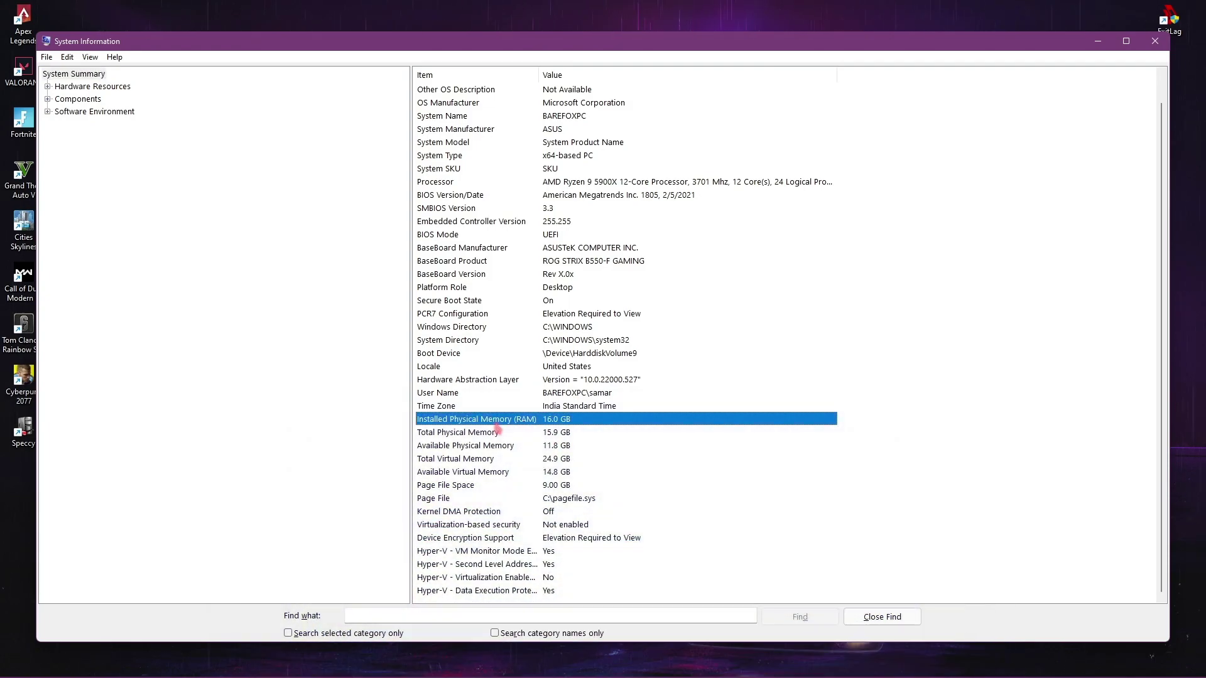
left_click(1166, 47)
left_click(260, 410)
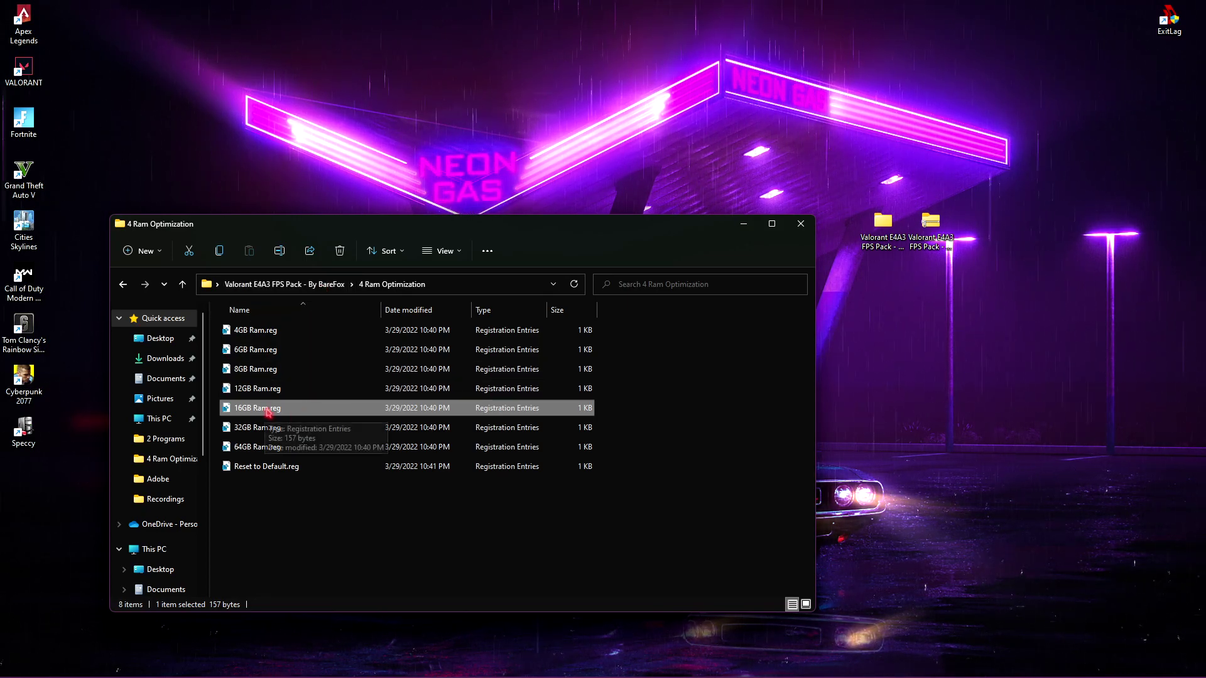
- Select Reset to Default.reg, then move from the pack root into 5 Cleanup Files > Batch Tweaks
left_click(269, 468)
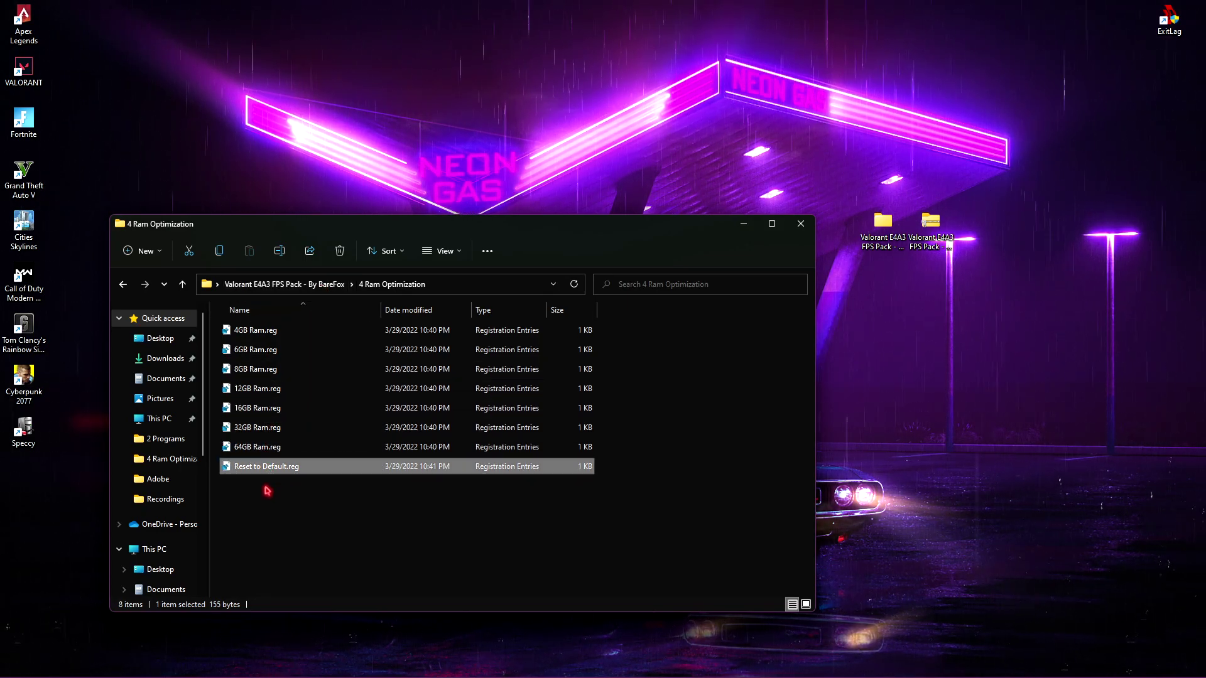
left_click(288, 290)
double_click(277, 411)
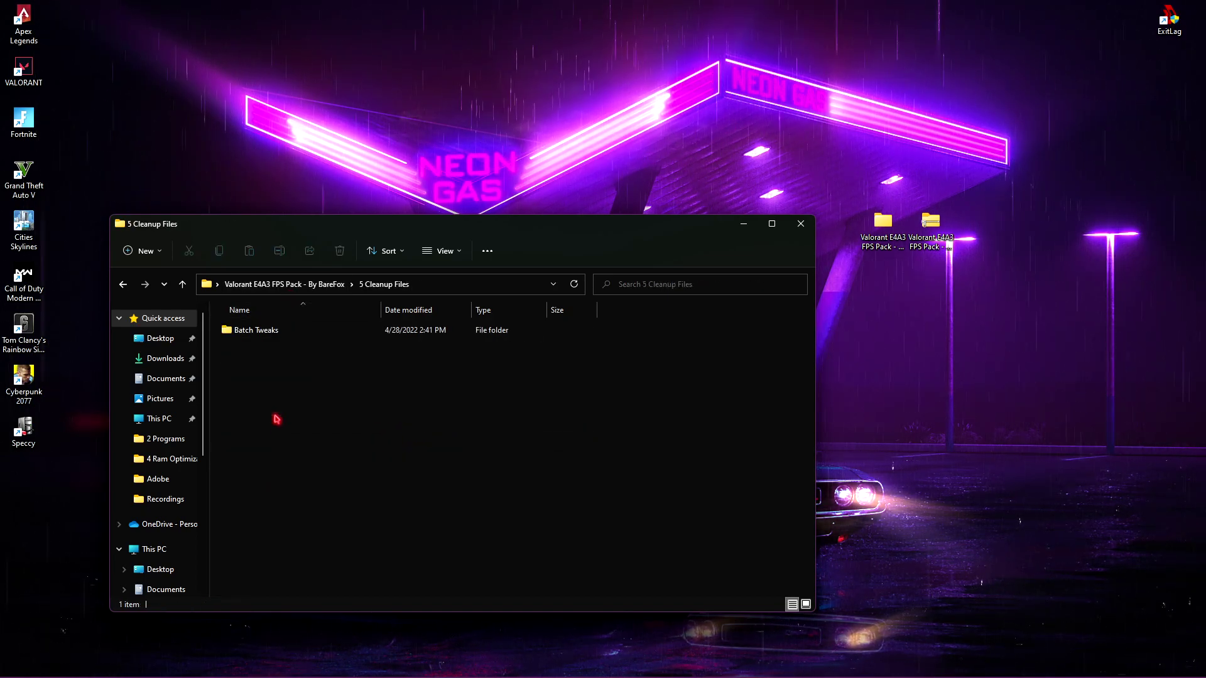
double_click(268, 330)
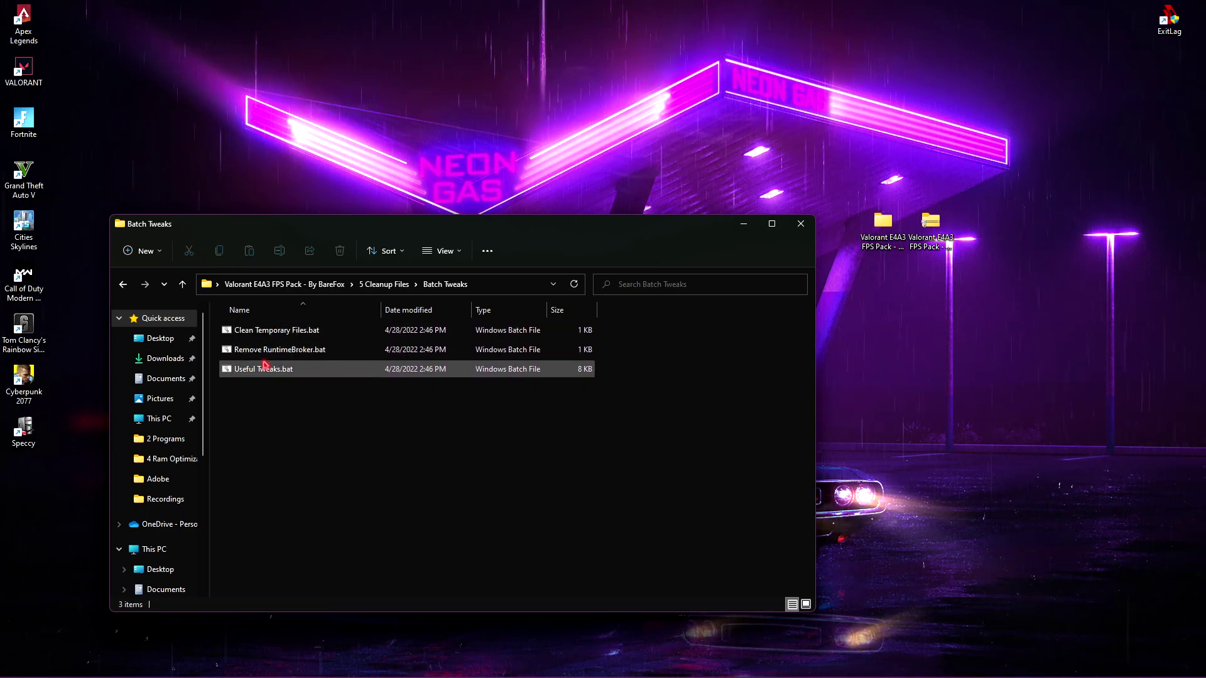
- Review Remove RuntimeBroker, Useful Tweaks and Clean Temporary Files scripts, return to pack root, and close Explorer
left_click(289, 350)
left_click(294, 371)
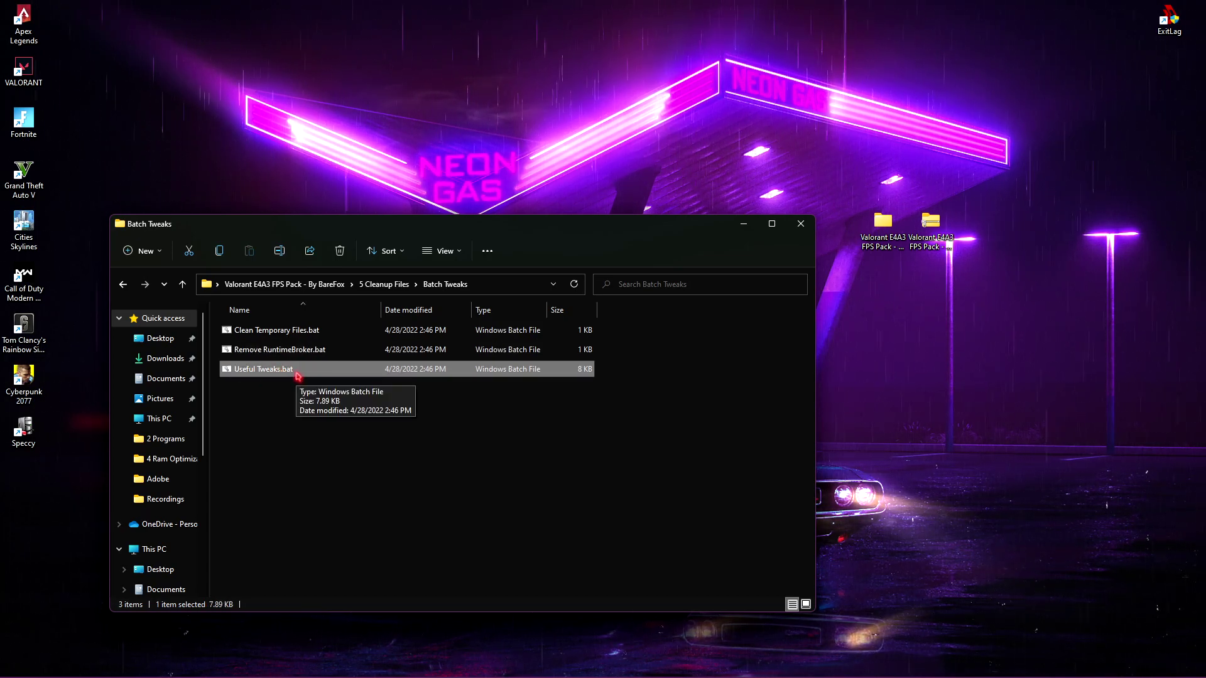
left_click(390, 339)
left_click(420, 333)
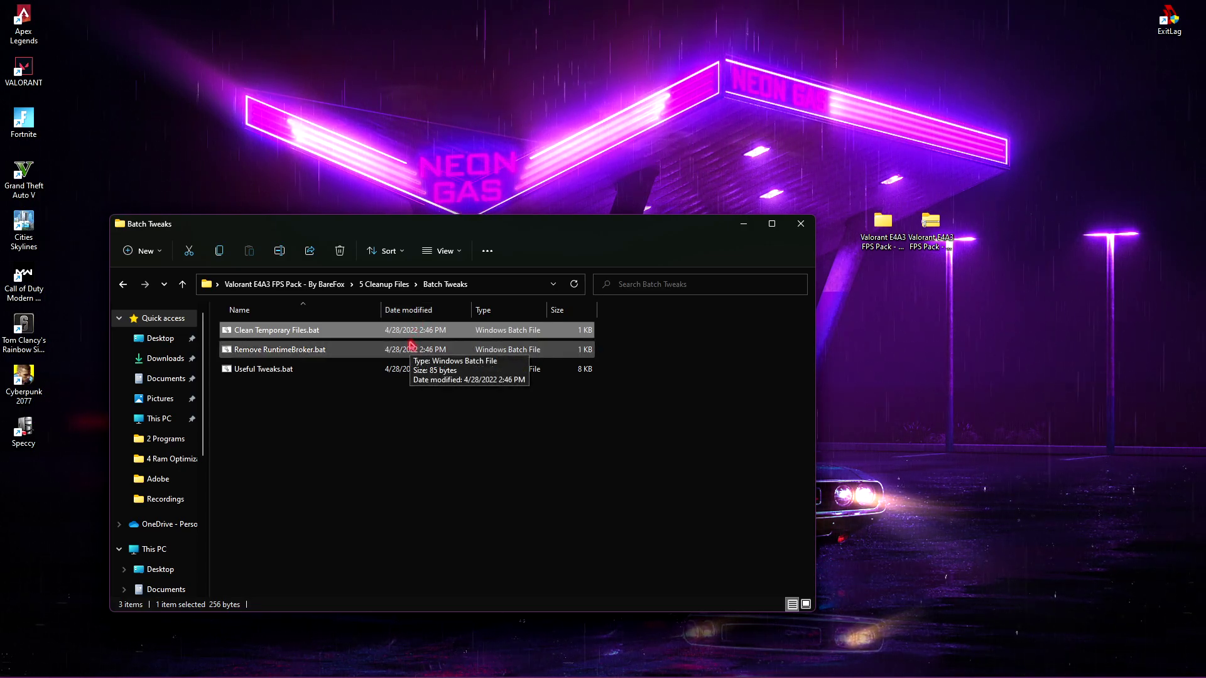
left_click(380, 284)
left_click(312, 284)
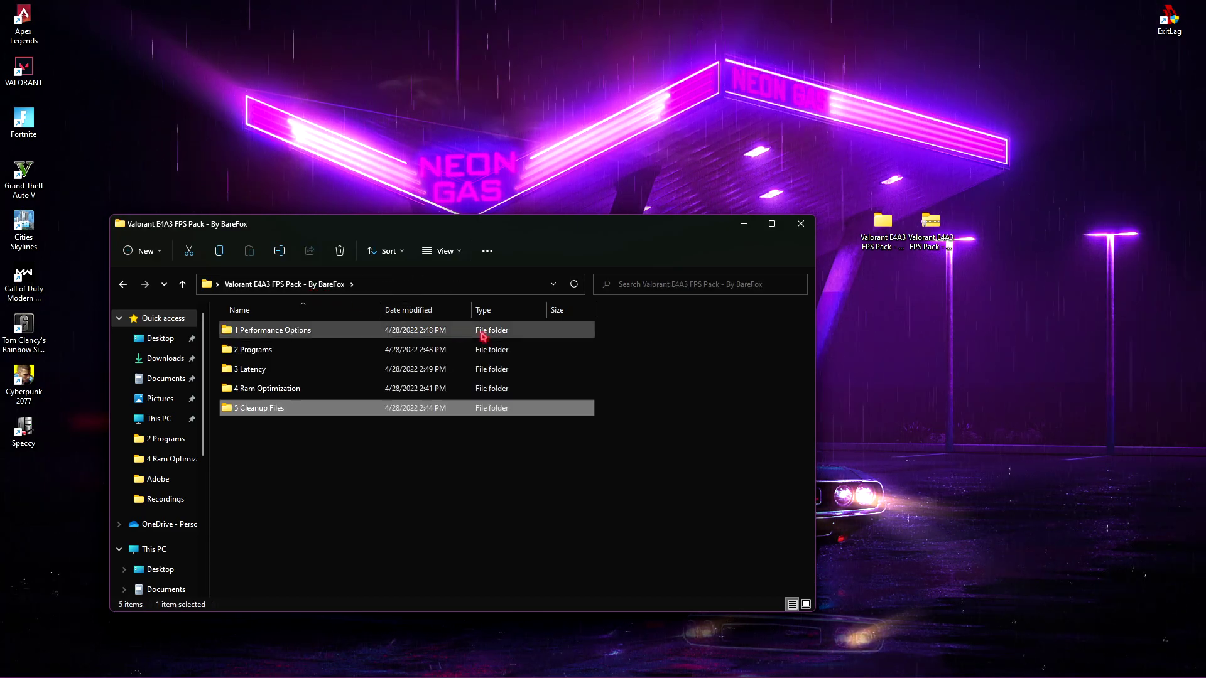
left_click(801, 224)
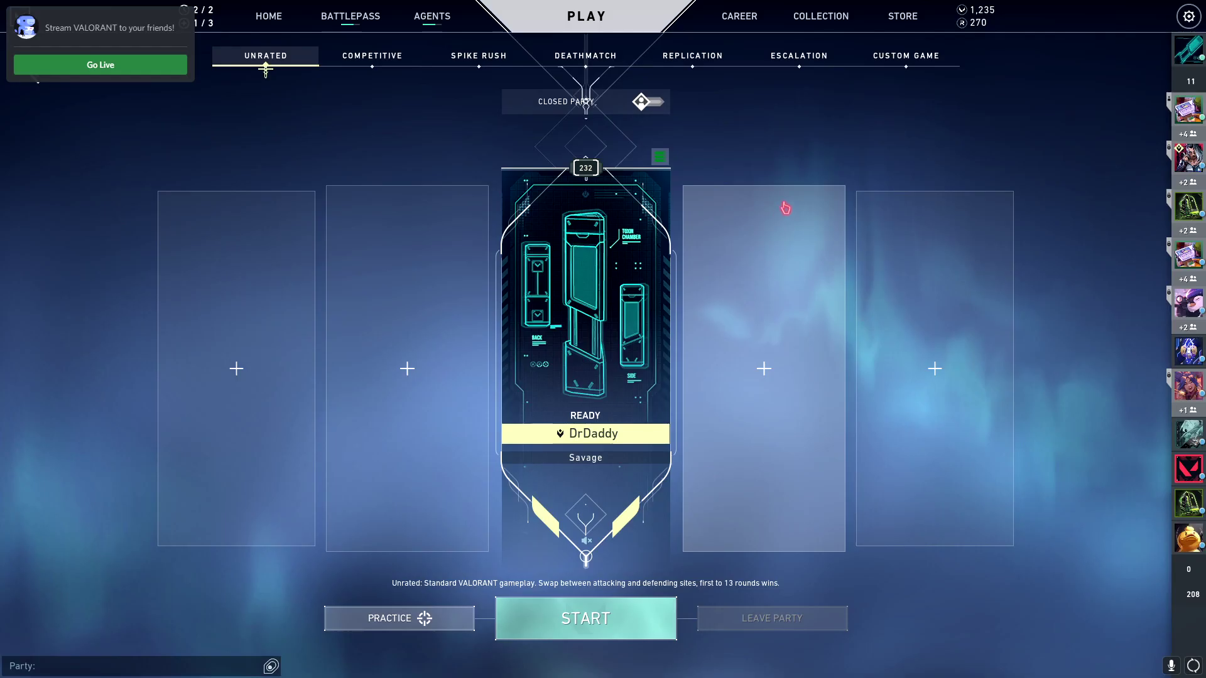
- Set Valorant video quality to Low, anti-aliasing None and anisotropic filtering 1x, then close settings
left_click(1189, 17)
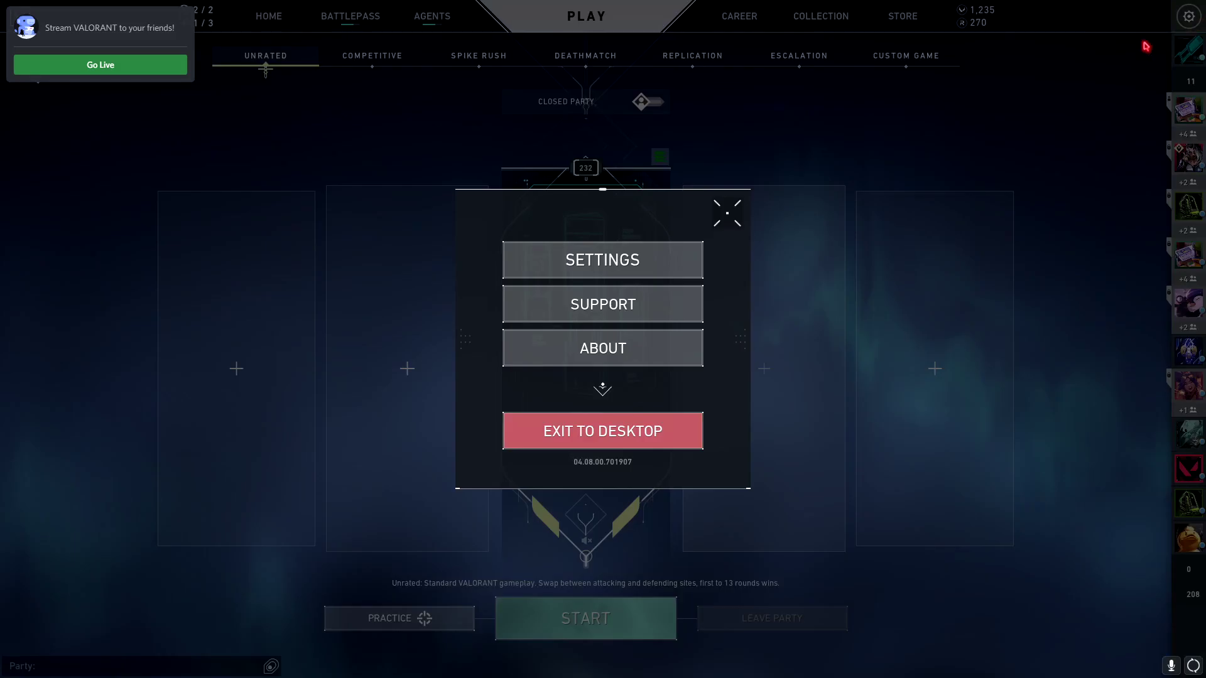
left_click(622, 260)
left_click(693, 30)
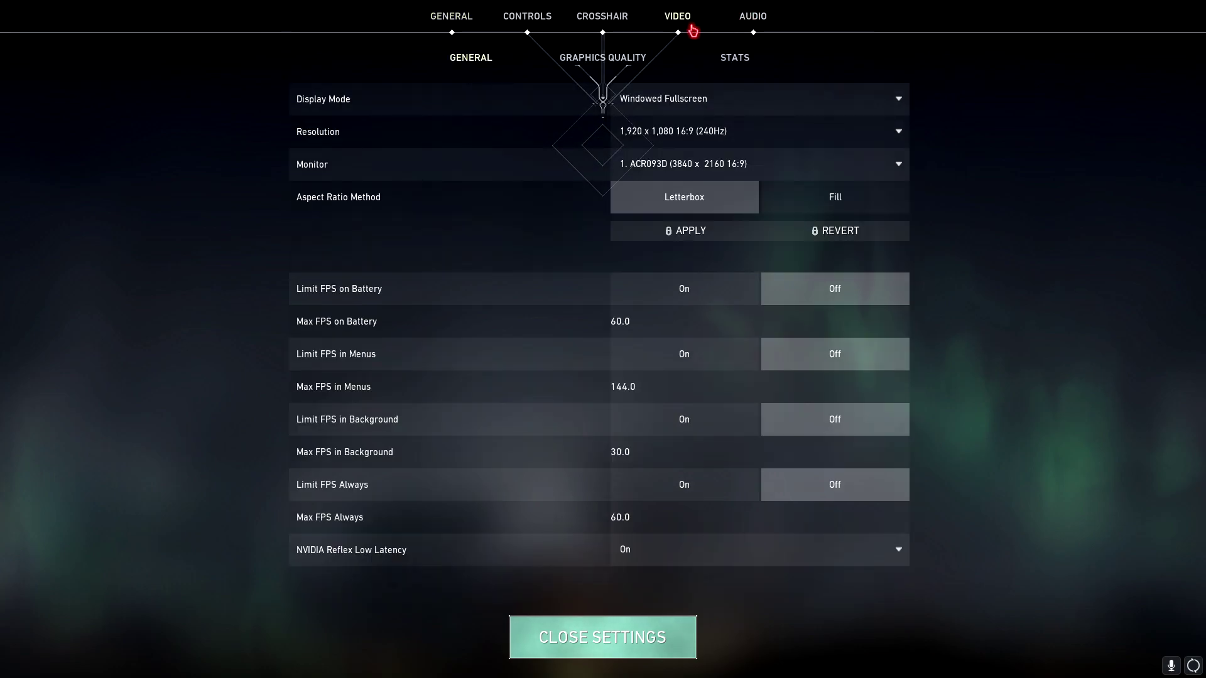
left_click(606, 56)
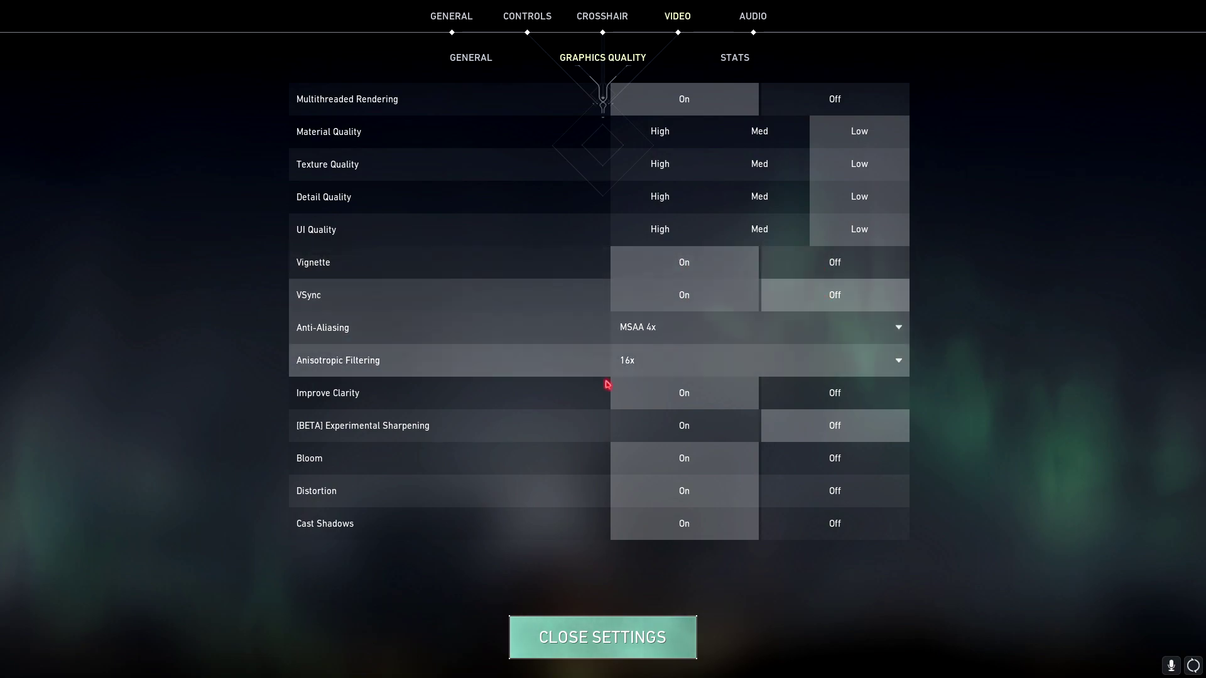
left_click(653, 350)
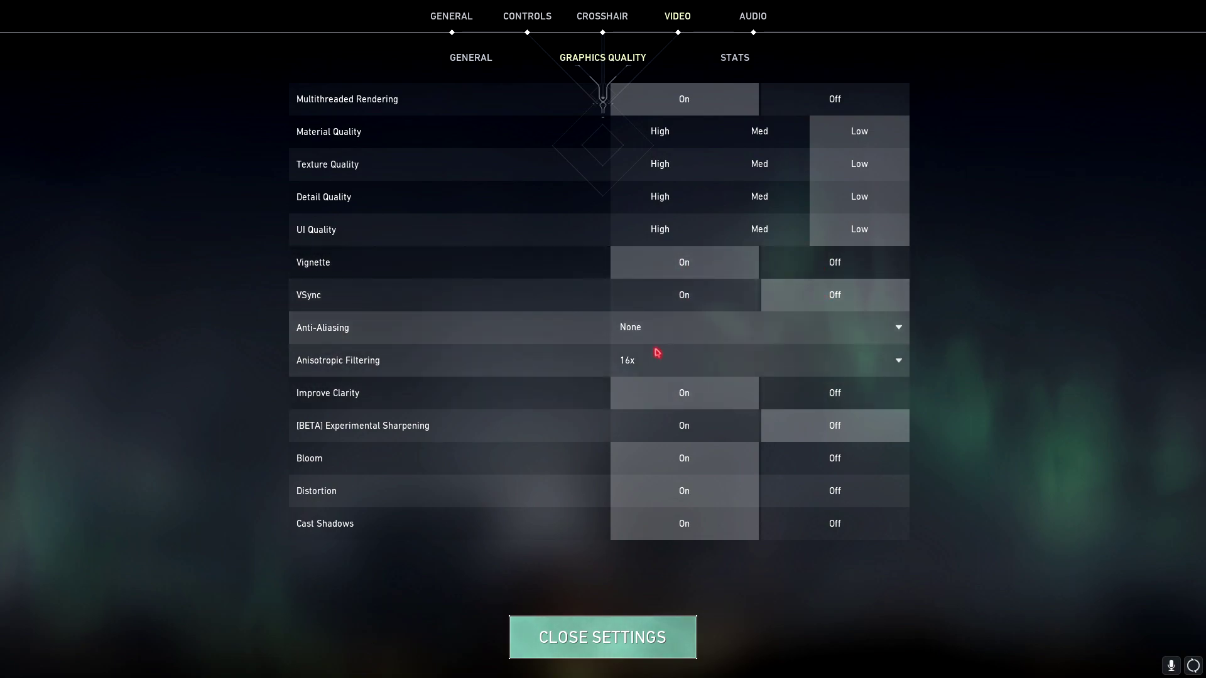
left_click(642, 367)
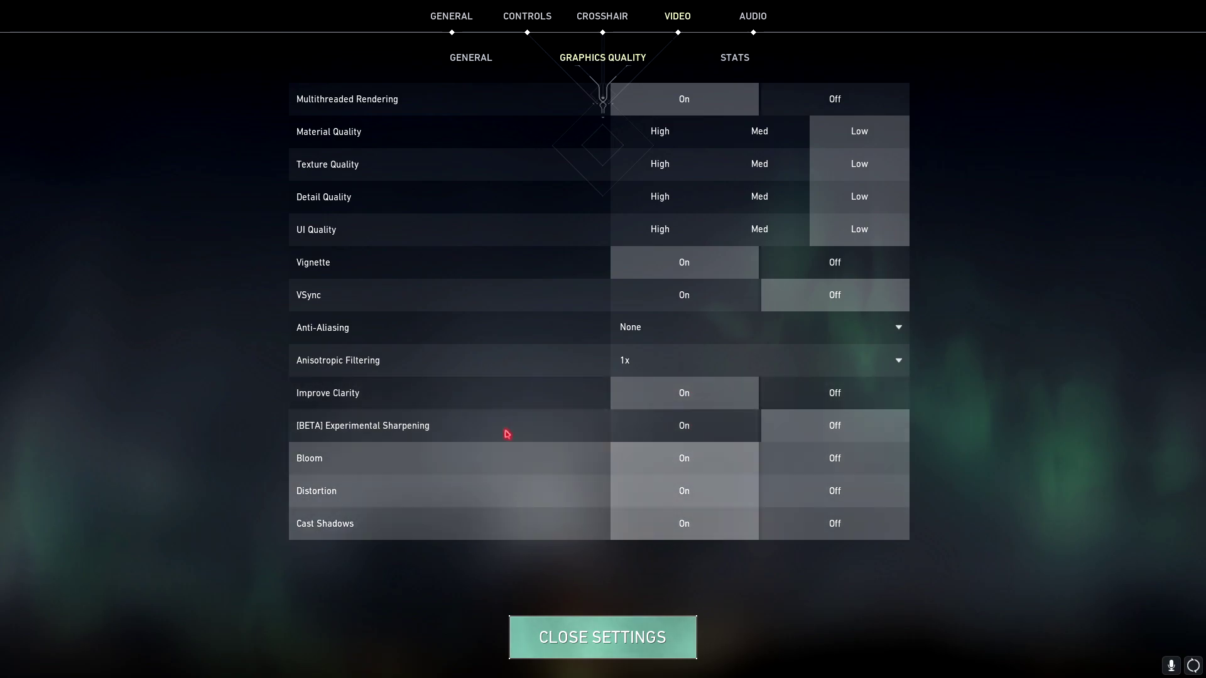
left_click(584, 638)
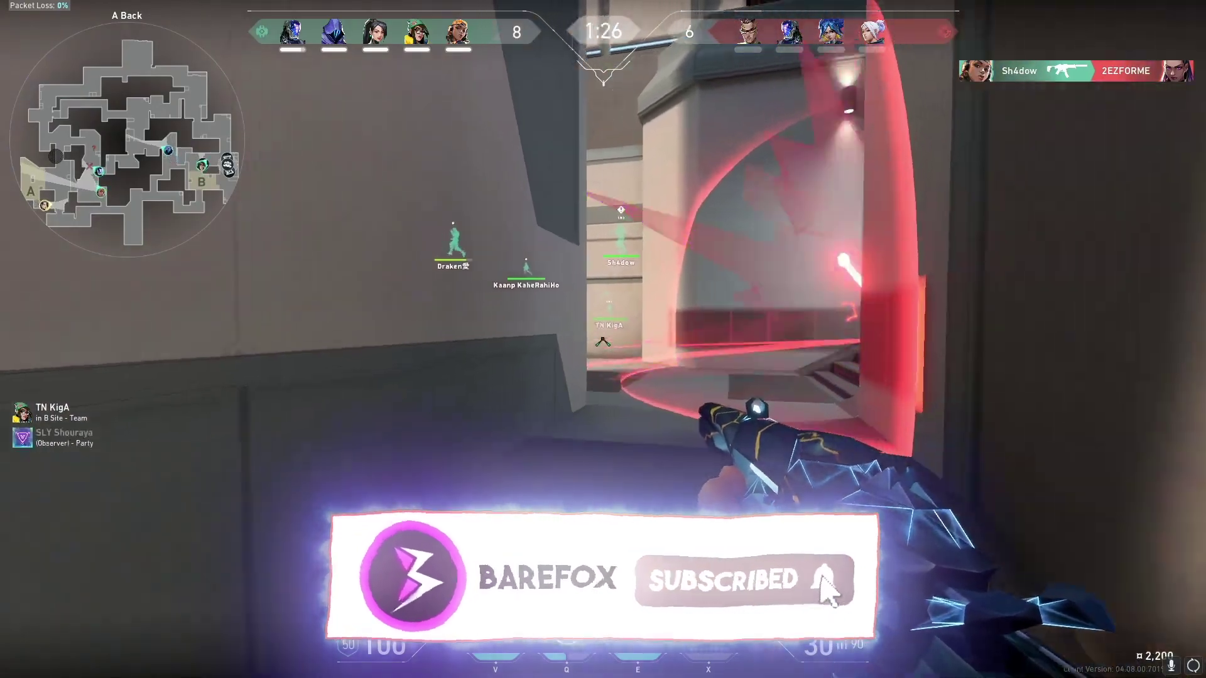
- Fire three shots to kill the enemy Neon, then grab the dropped Phantom with F
left_click(603, 342)
left_click(603, 342)
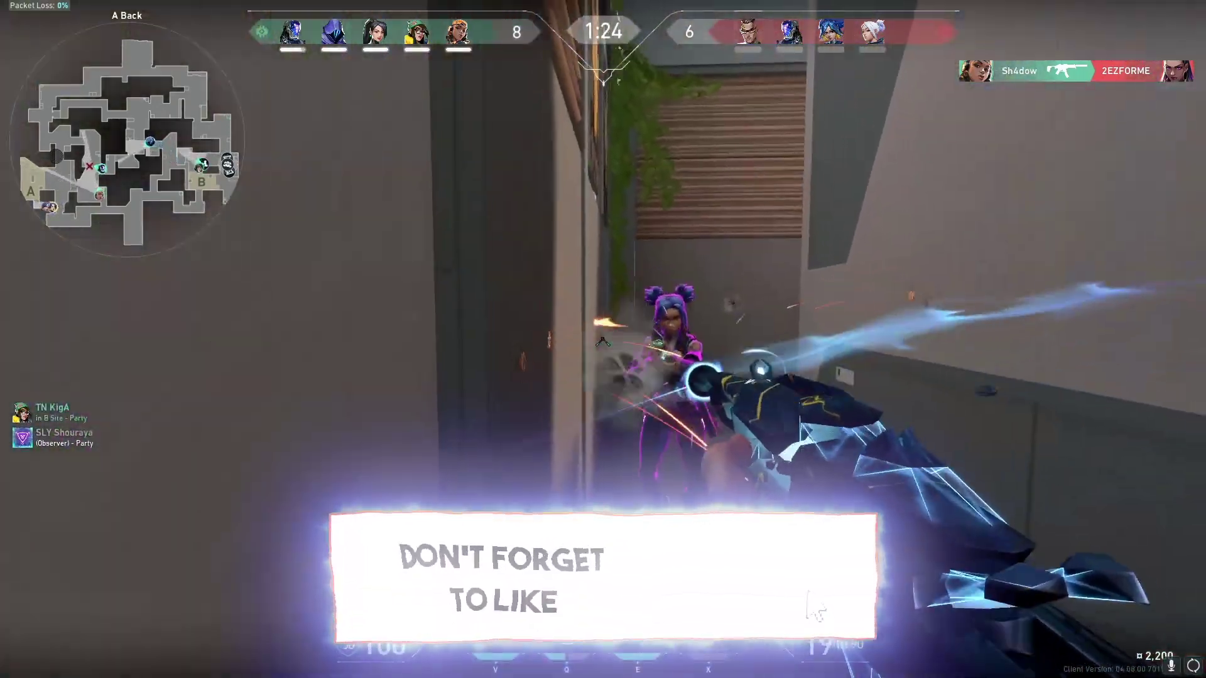
left_click(603, 343)
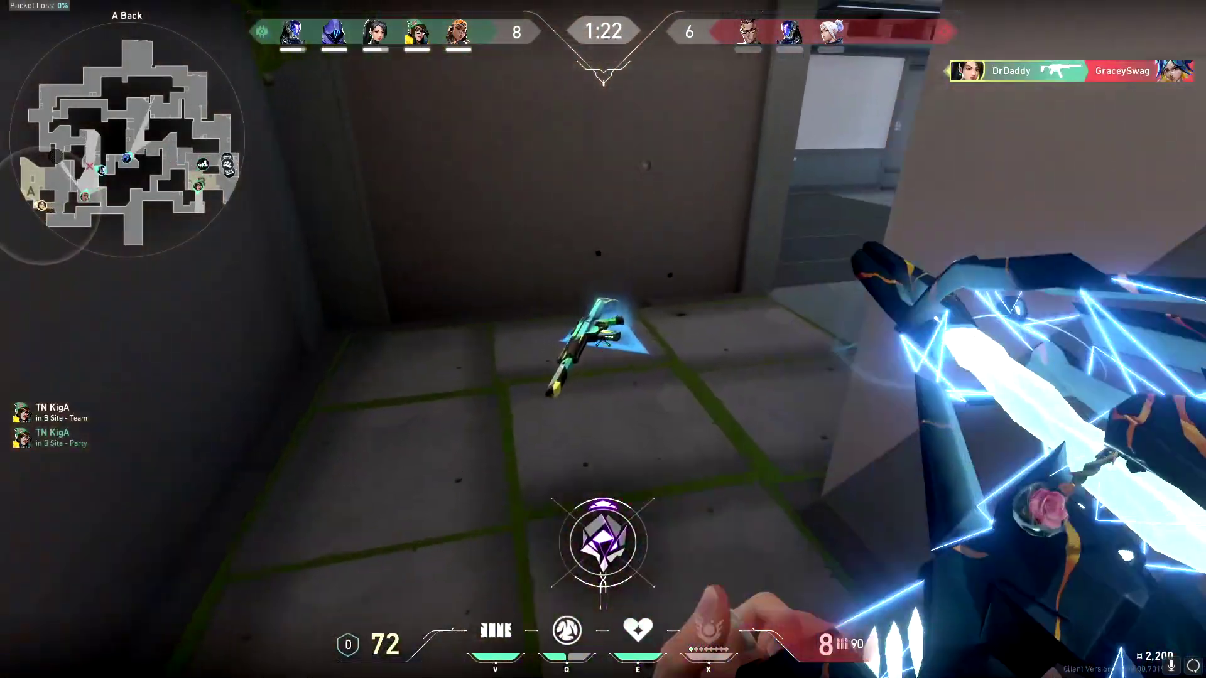
key("f")
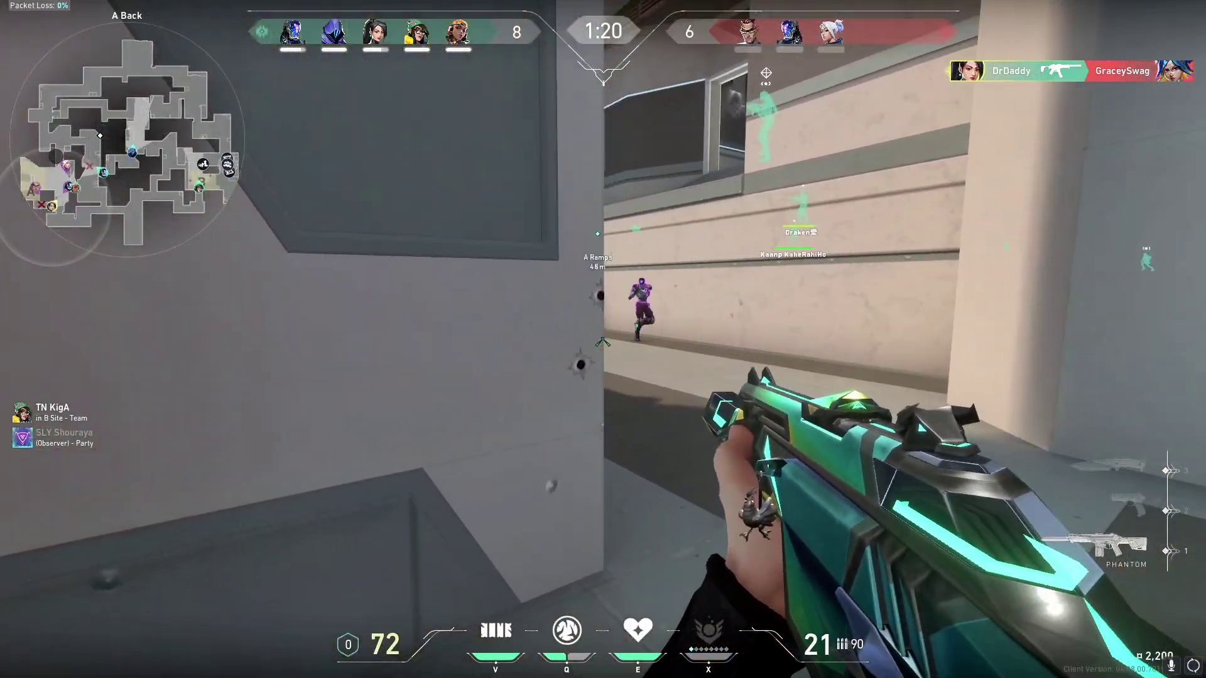